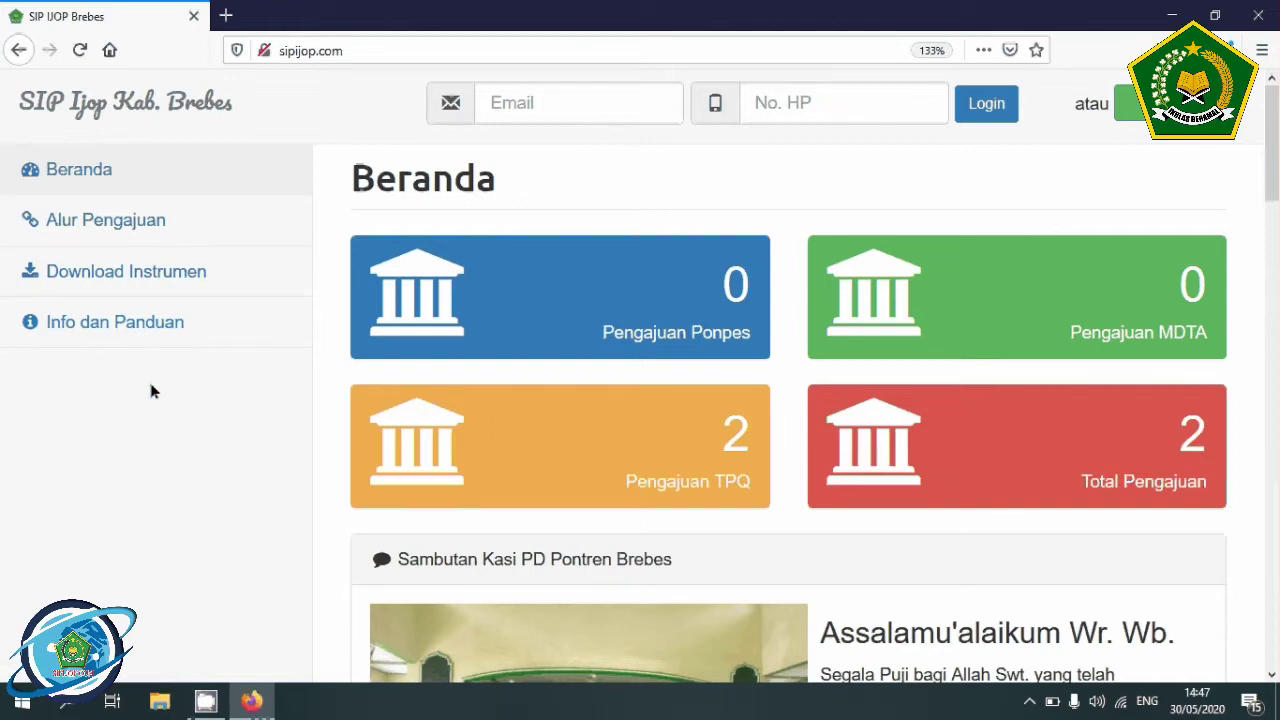
# - Open the Info dan Panduan page from the Beranda sidebar
pyautogui.click(148, 326)
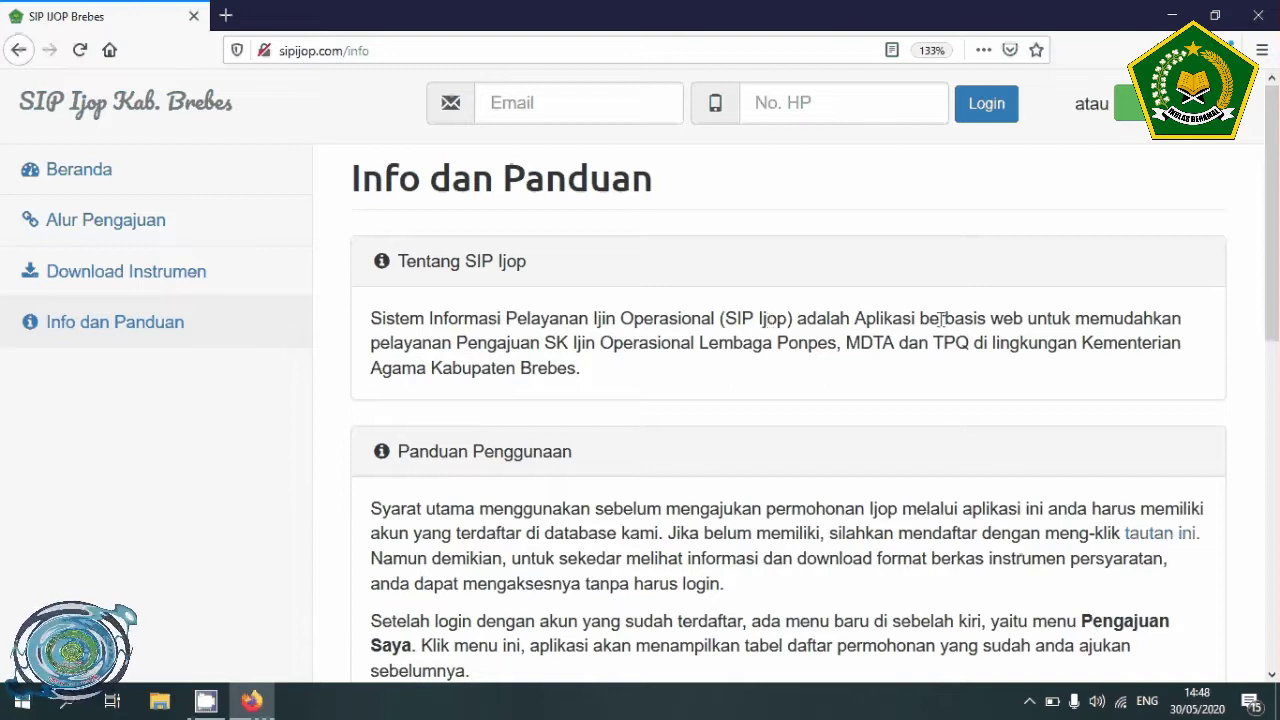
# - Highlight the Tentang SIP Ijop lines describing the Ponpes, MDTA and TPQ permit service
pyautogui.moveTo(941, 318); pyautogui.dragTo(1140, 322)
pyautogui.moveTo(371, 345); pyautogui.dragTo(1115, 383)
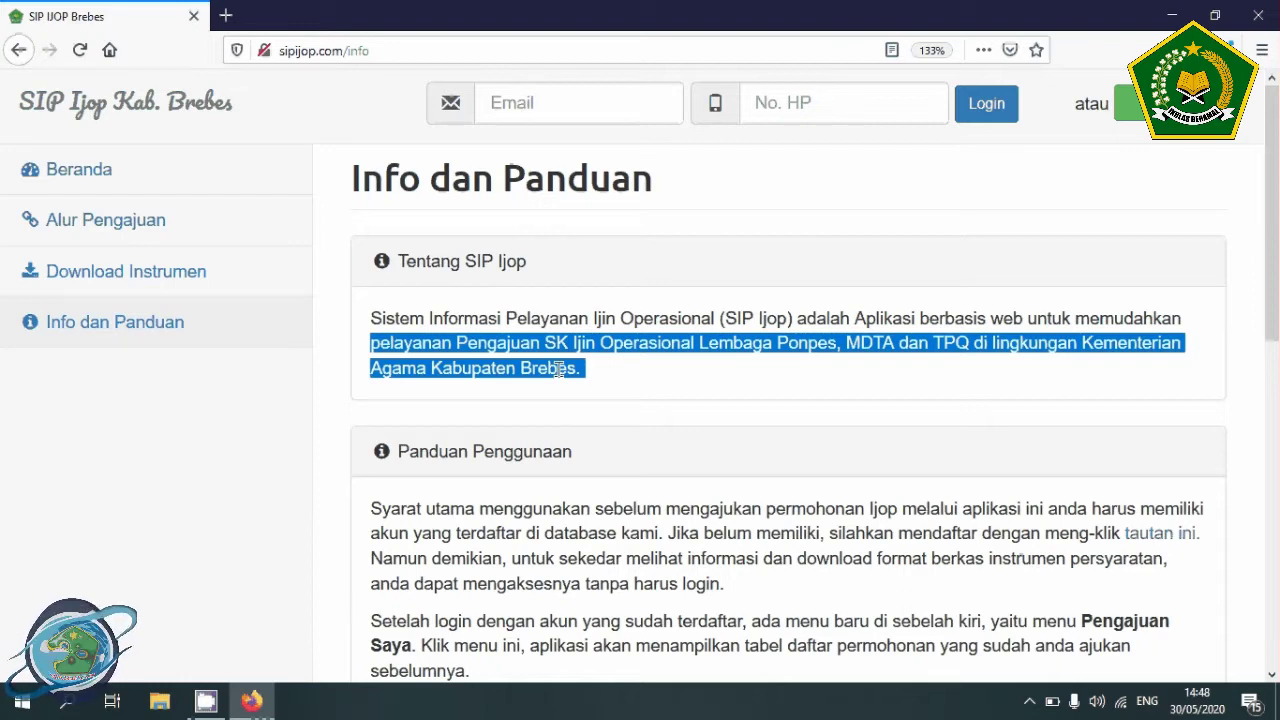
pyautogui.scroll(-3, 560, 370)
pyautogui.scroll(-1, 560, 375)
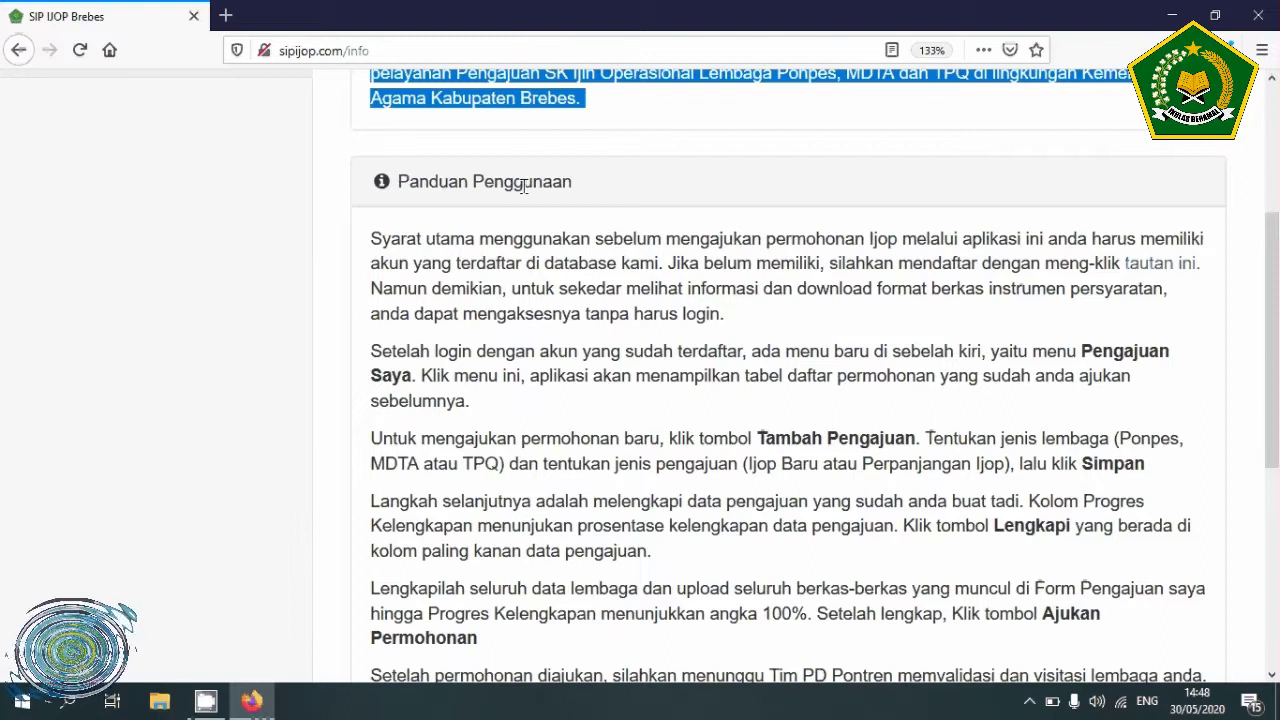
pyautogui.moveTo(371, 240); pyautogui.dragTo(752, 312)
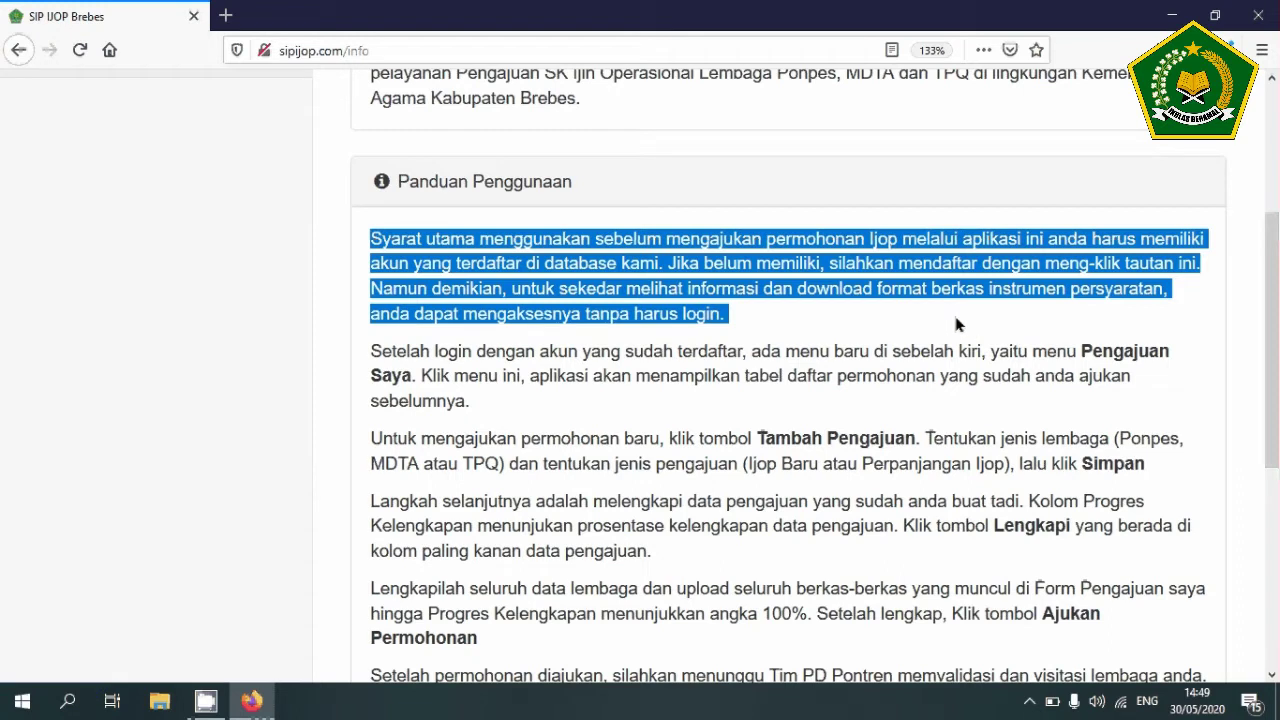
pyautogui.click(1050, 287)
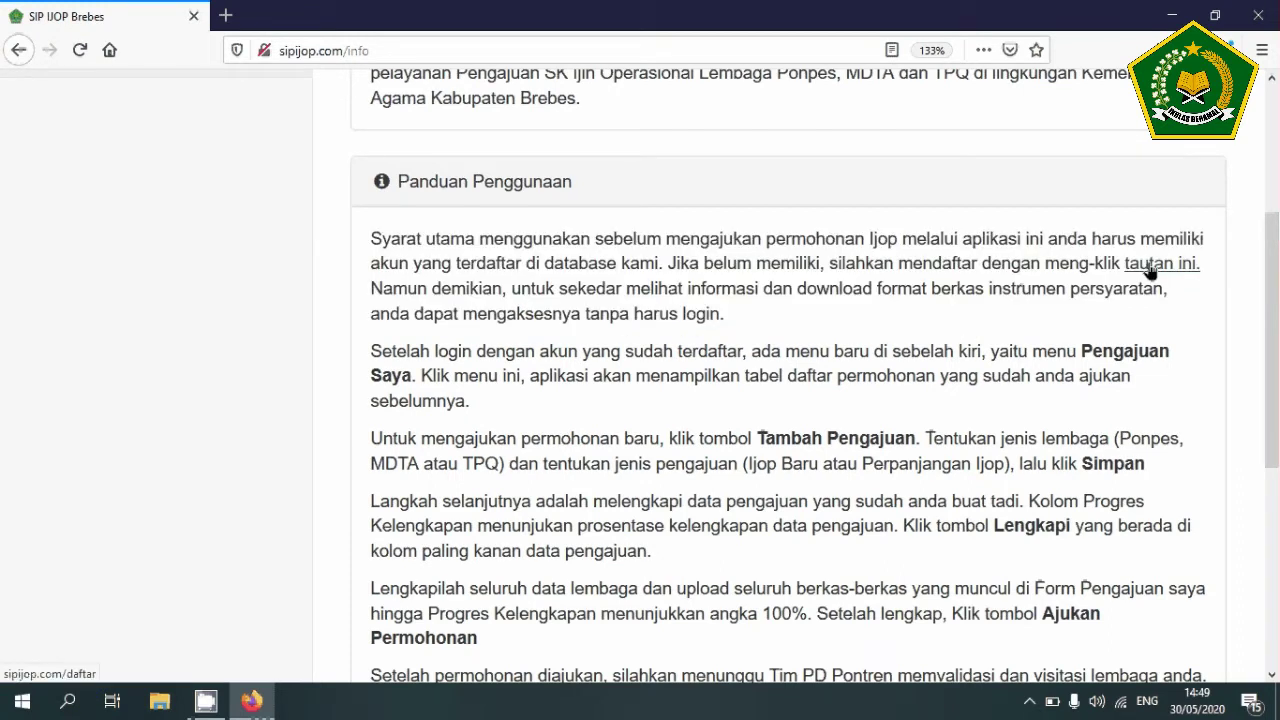
pyautogui.scroll(3, 1150, 270)
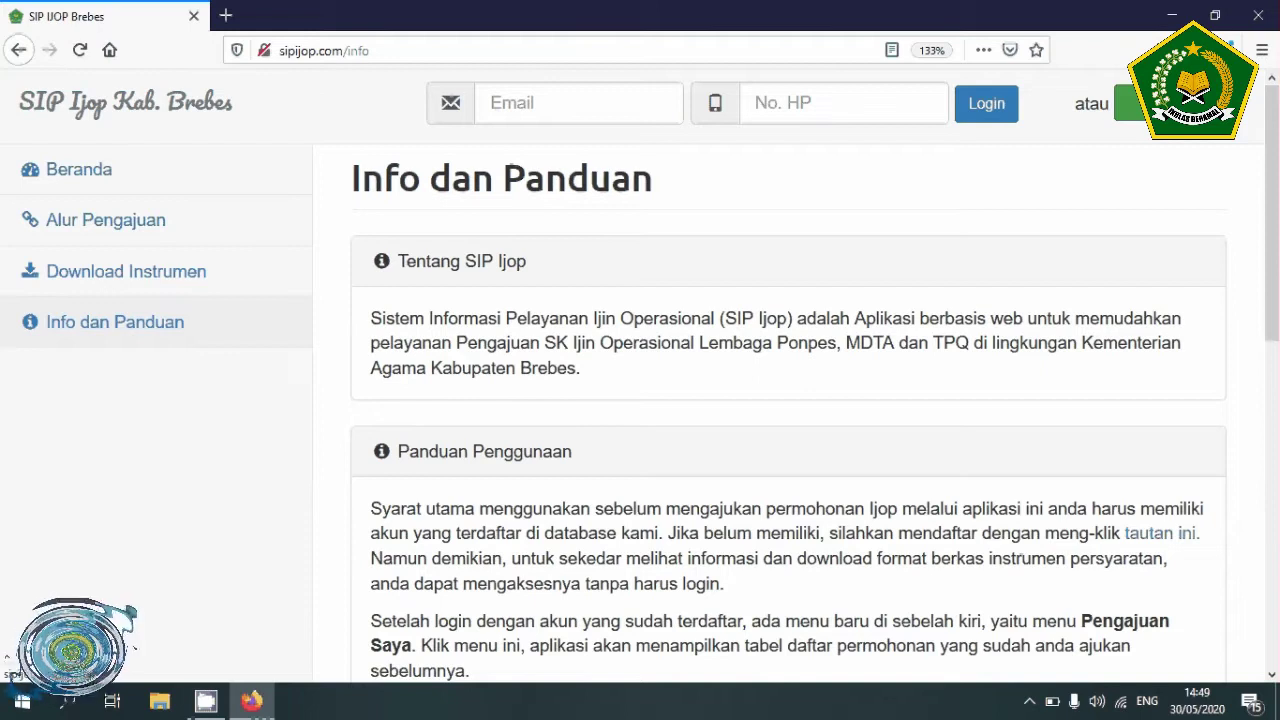
pyautogui.scroll(-3, 1172, 208)
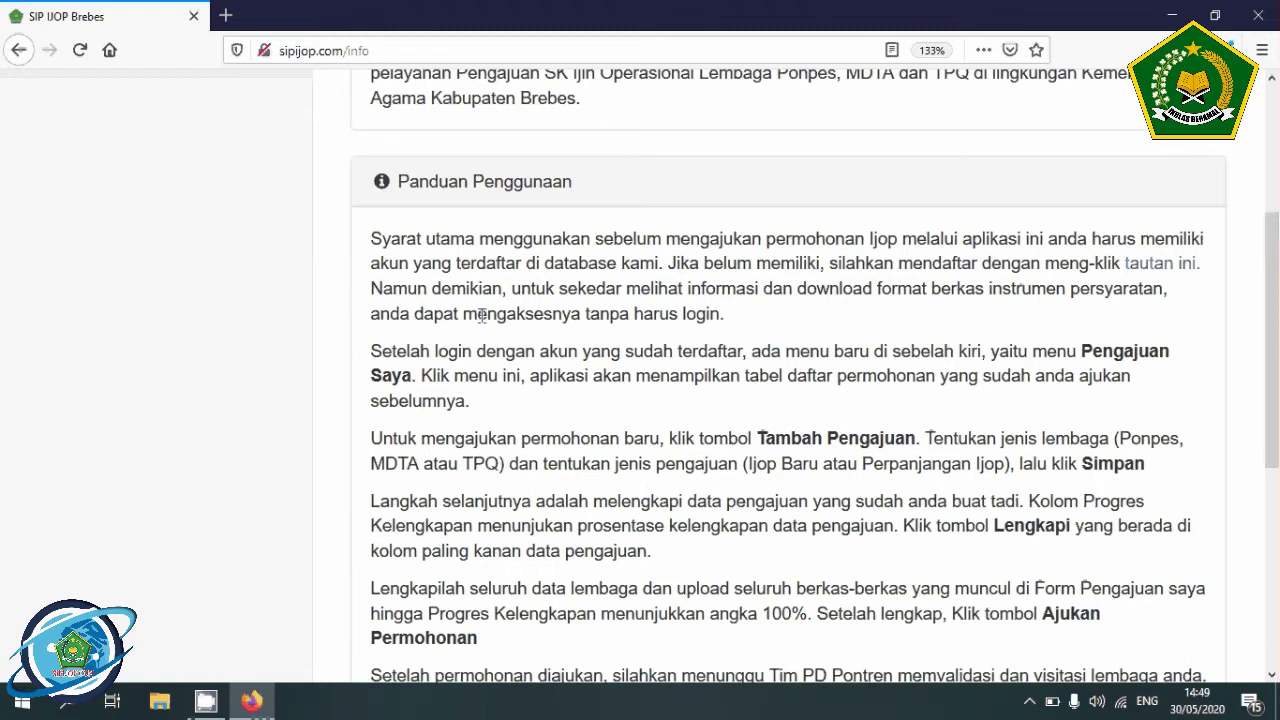
pyautogui.scroll(3, 691, 316)
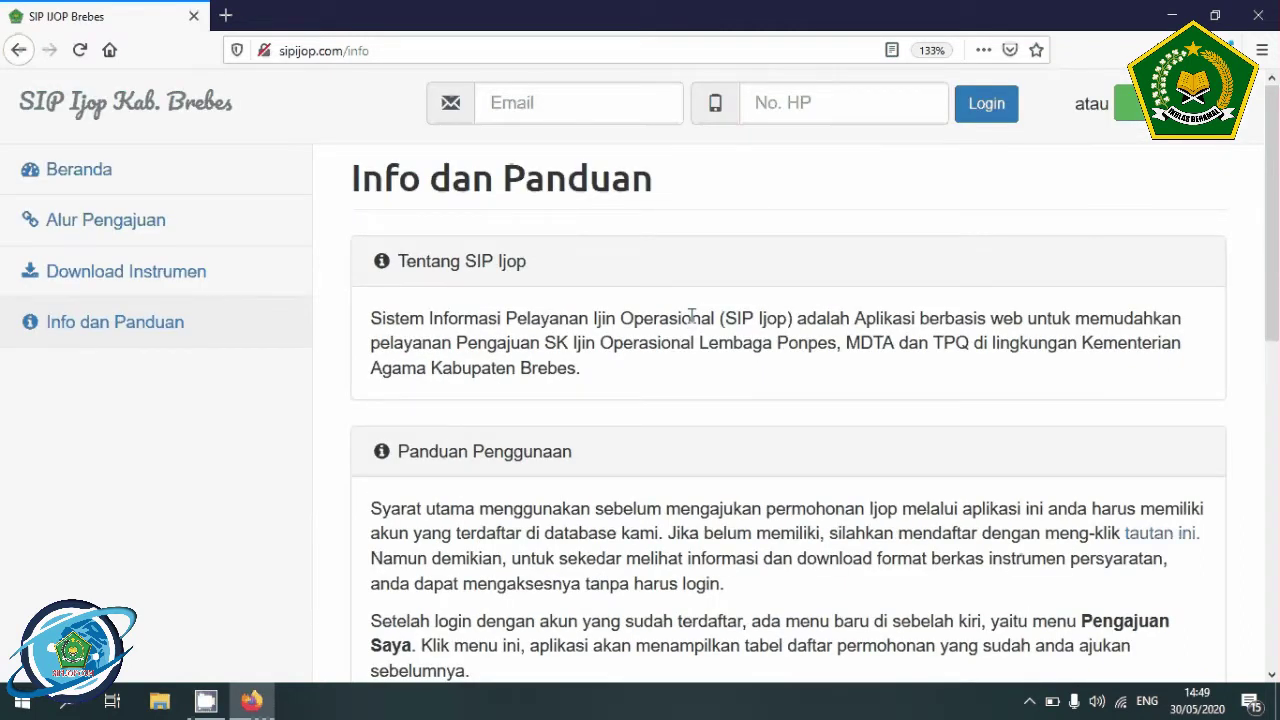
# - Review the Alur Pengajuan steps for MDTA and TPQ, then go to Download Instrumen
pyautogui.click(123, 226)
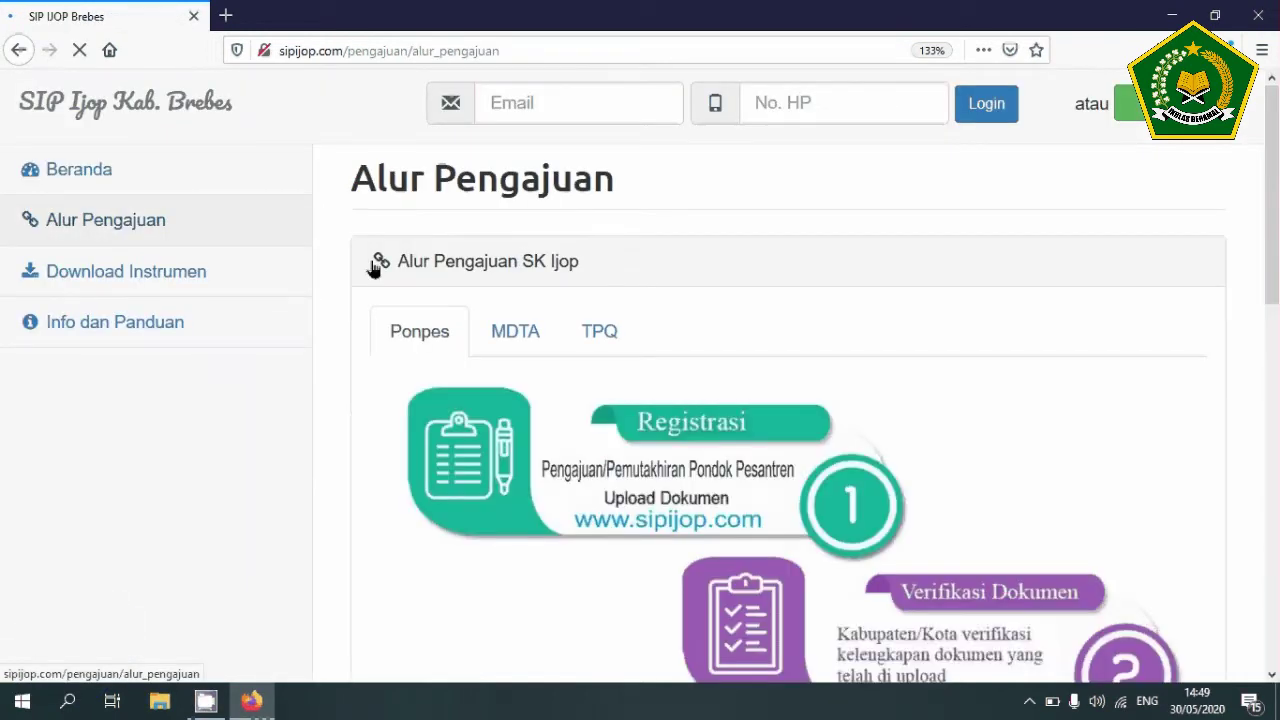
pyautogui.scroll(-3, 462, 354)
pyautogui.scroll(-2, 462, 354)
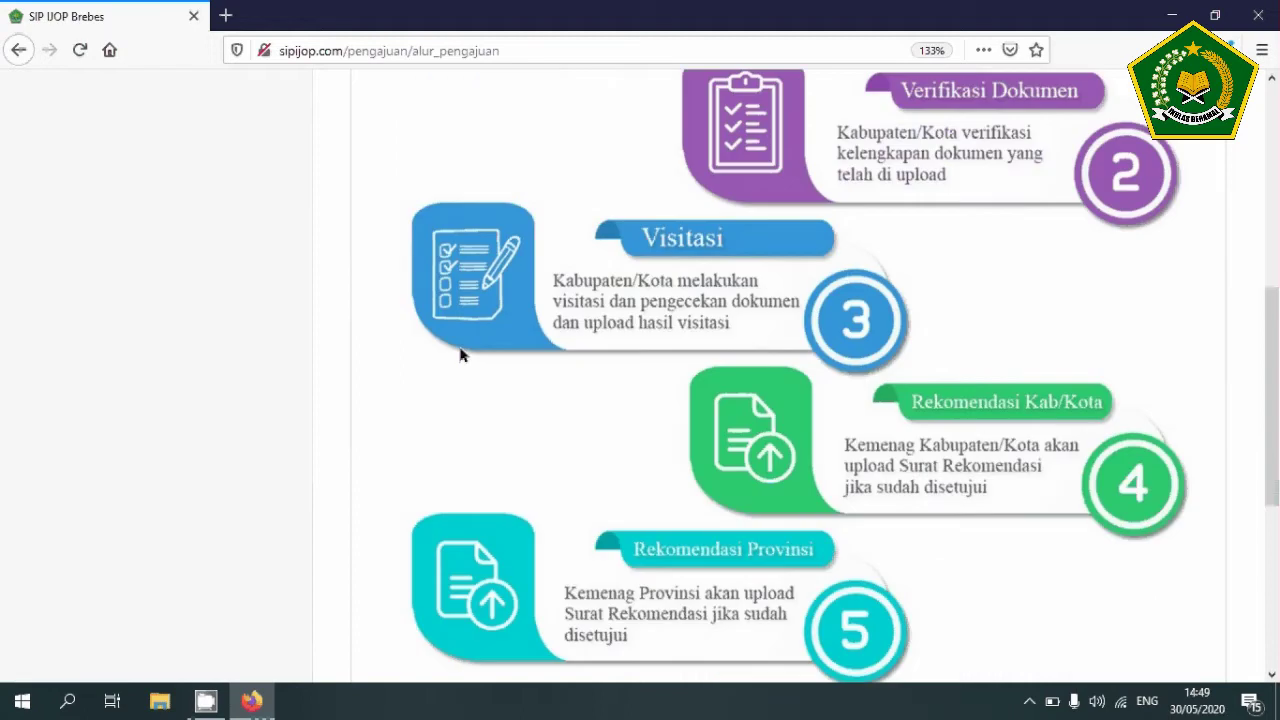
pyautogui.scroll(-4, 461, 354)
pyautogui.scroll(8, 461, 354)
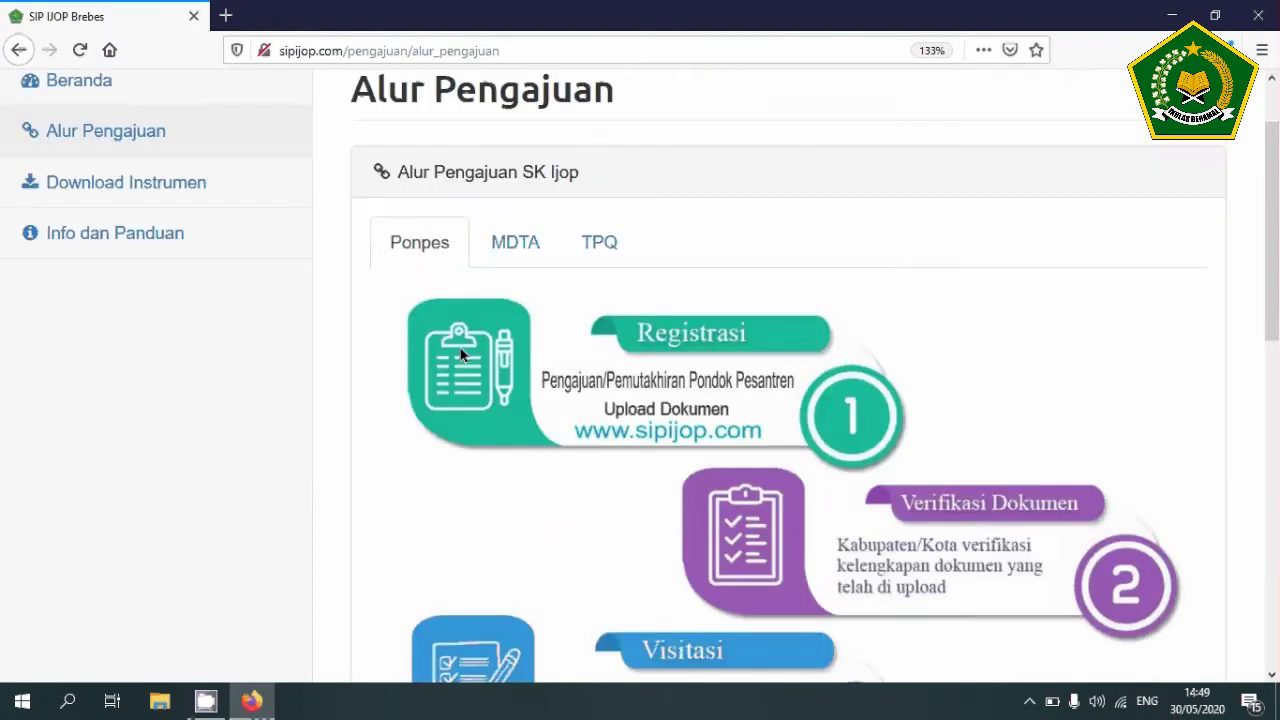
pyautogui.scroll(1, 460, 354)
pyautogui.click(522, 331)
pyautogui.click(595, 331)
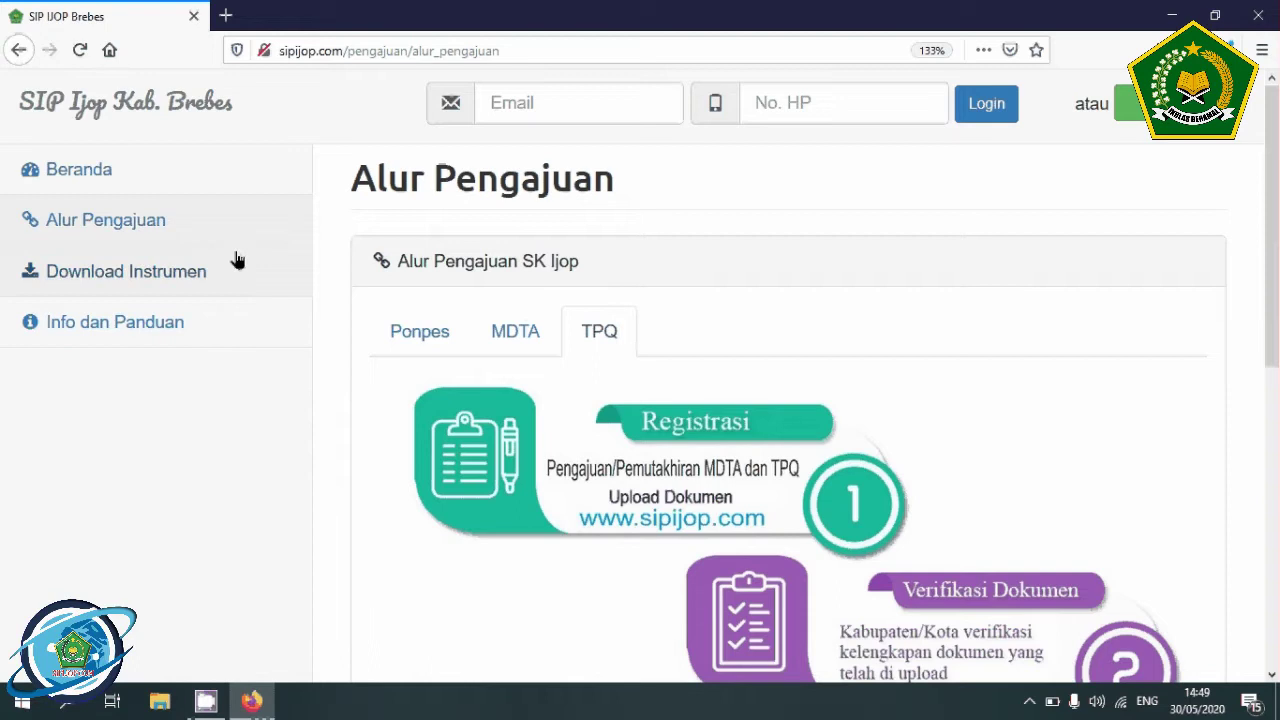
pyautogui.click(181, 276)
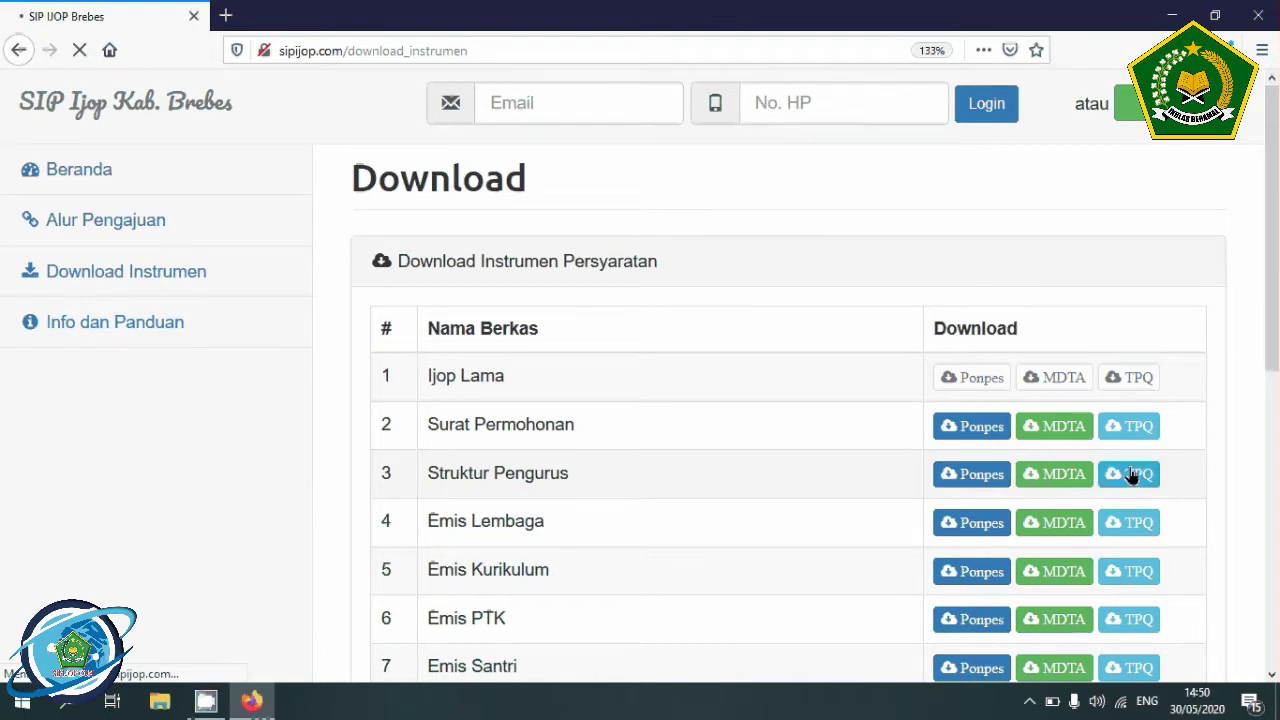
# - Scroll through the Download Instrumen table of 17 requirement documents and back up
pyautogui.scroll(-5, 1132, 476)
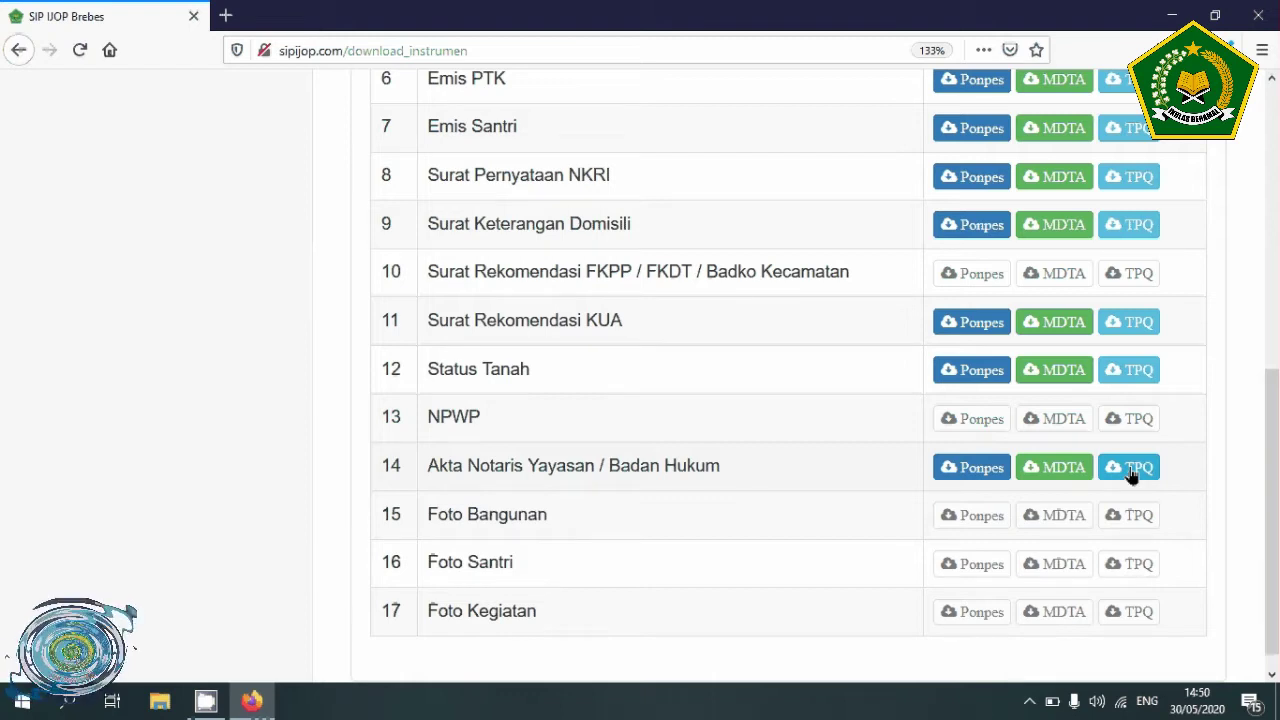
pyautogui.scroll(5, 1132, 476)
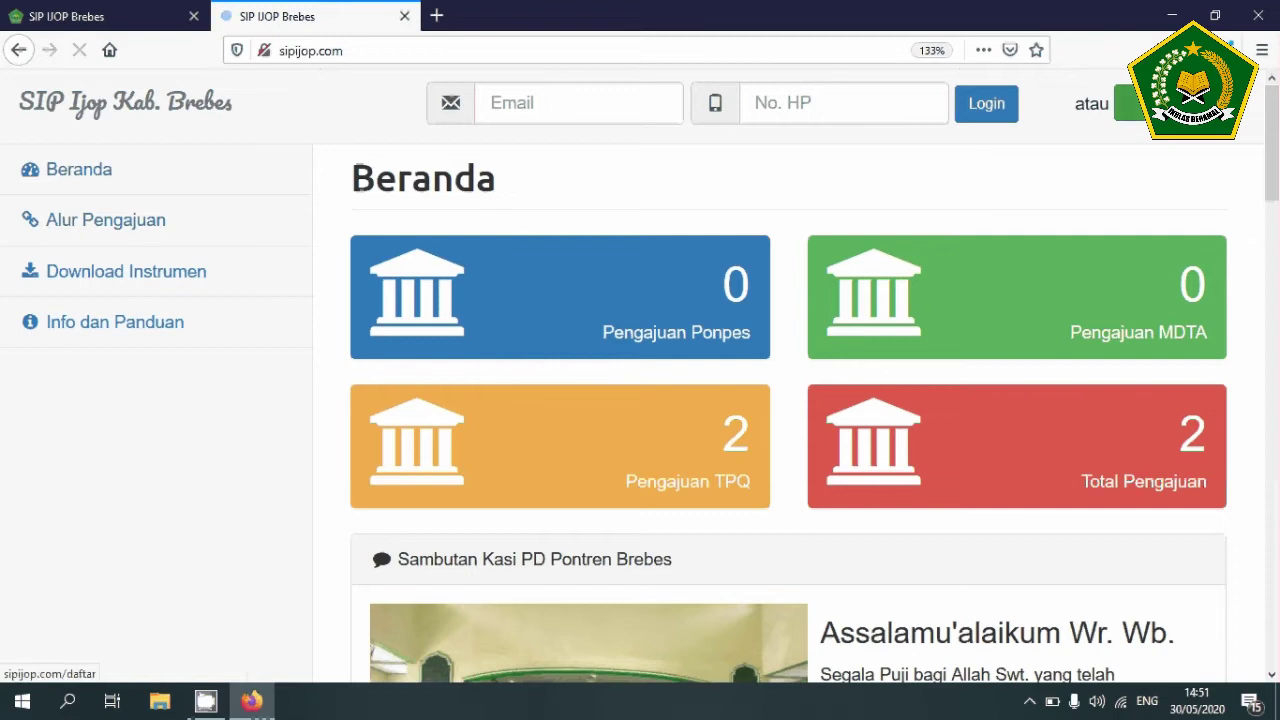
# - Open the Daftar form and fill Nama Lengkap with the user's full name from autocomplete
pyautogui.click(1140, 103)
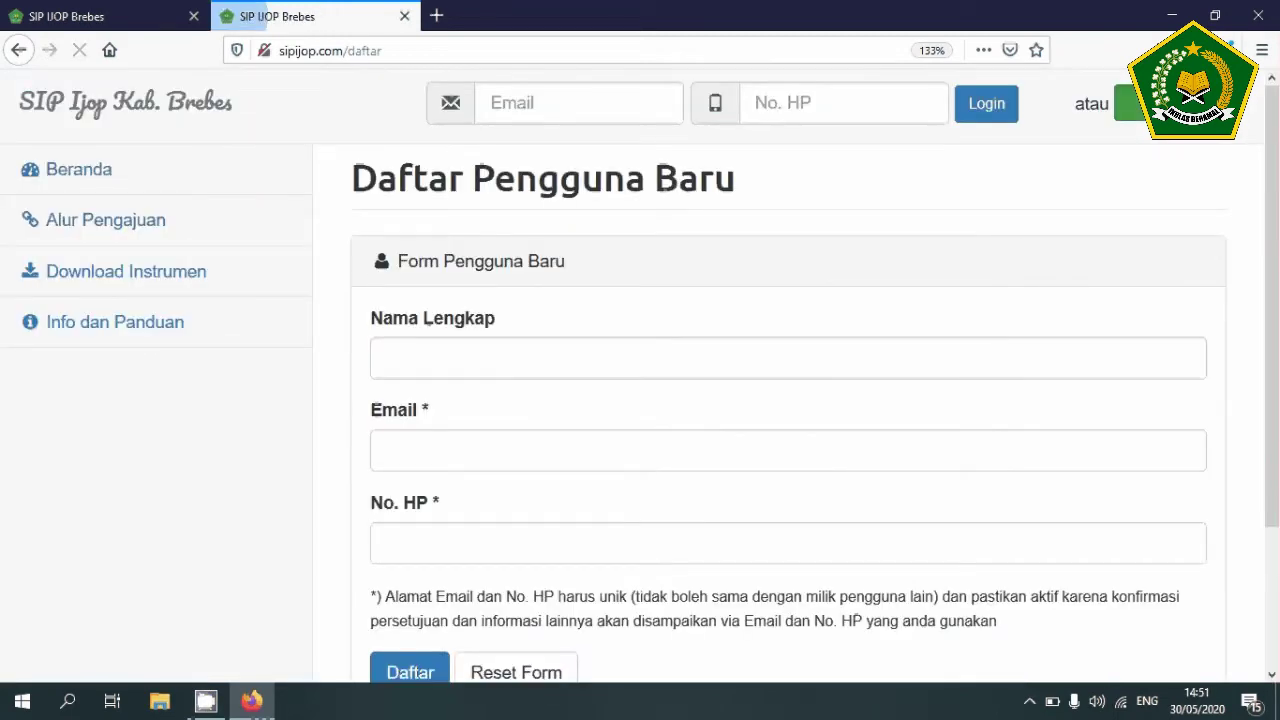
pyautogui.click(411, 355)
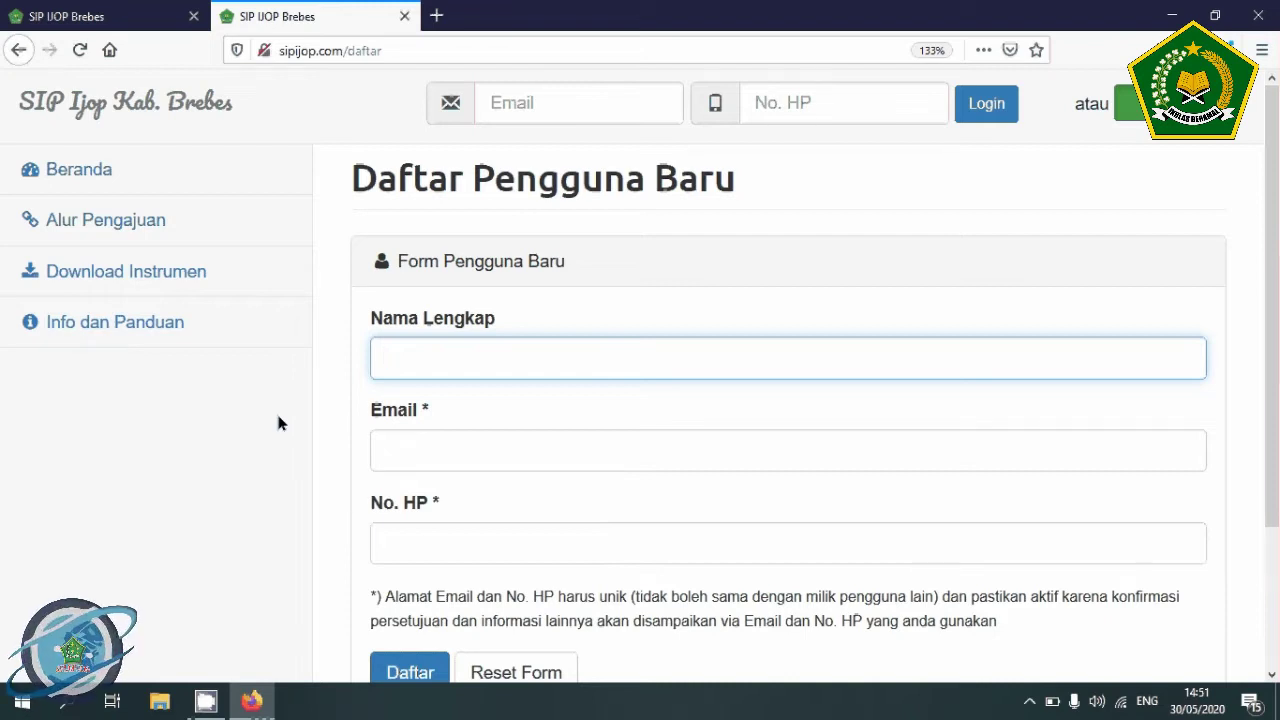
pyautogui.write('Ahma')
pyautogui.press('Return')
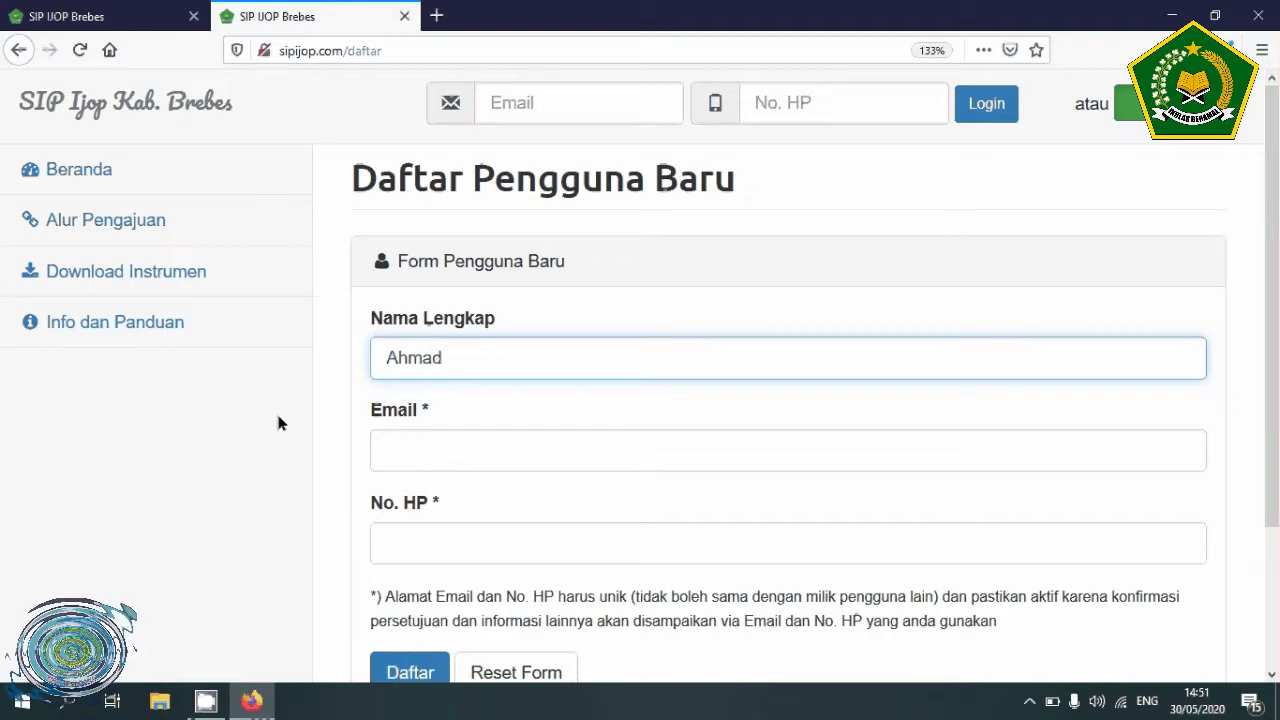
# - Fill the Email field with a suggested address, editing the part before the @ sign
pyautogui.press('Tab')
pyautogui.write('tp')
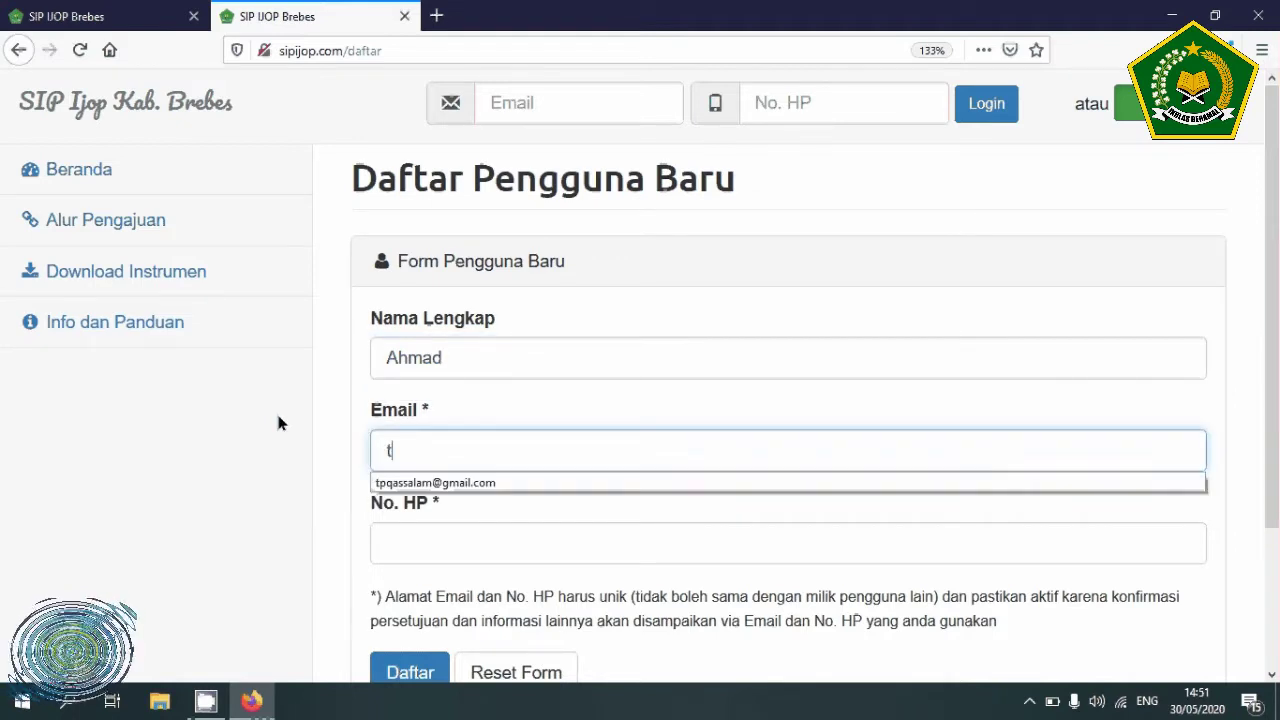
pyautogui.press('Down')
pyautogui.press('Return')
pyautogui.press('Down')
pyautogui.press('Down')
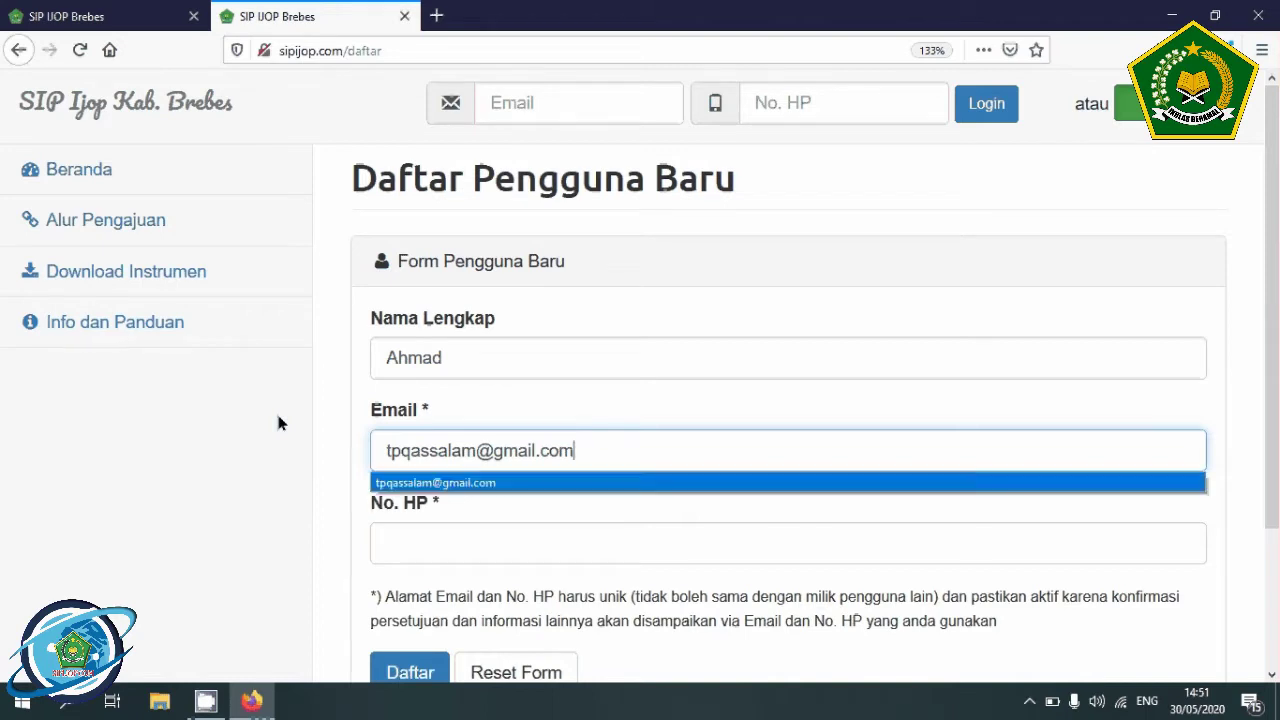
pyautogui.click(481, 451)
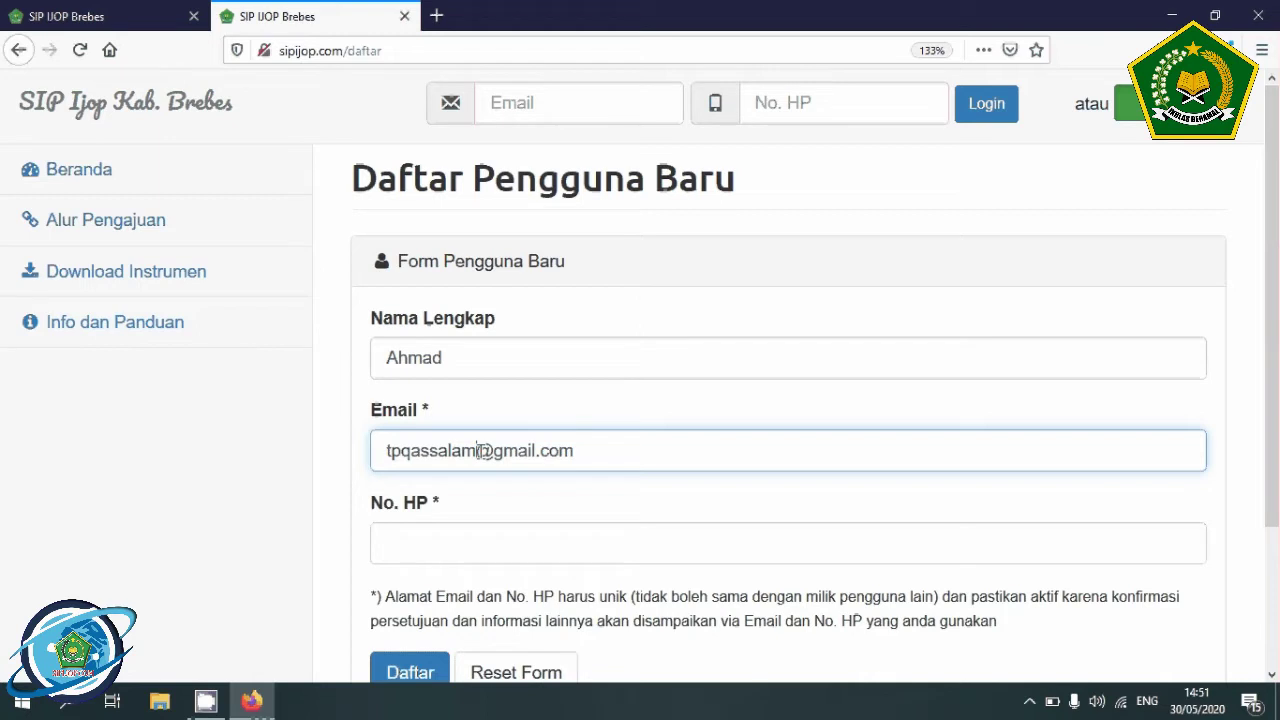
pyautogui.write('bs')
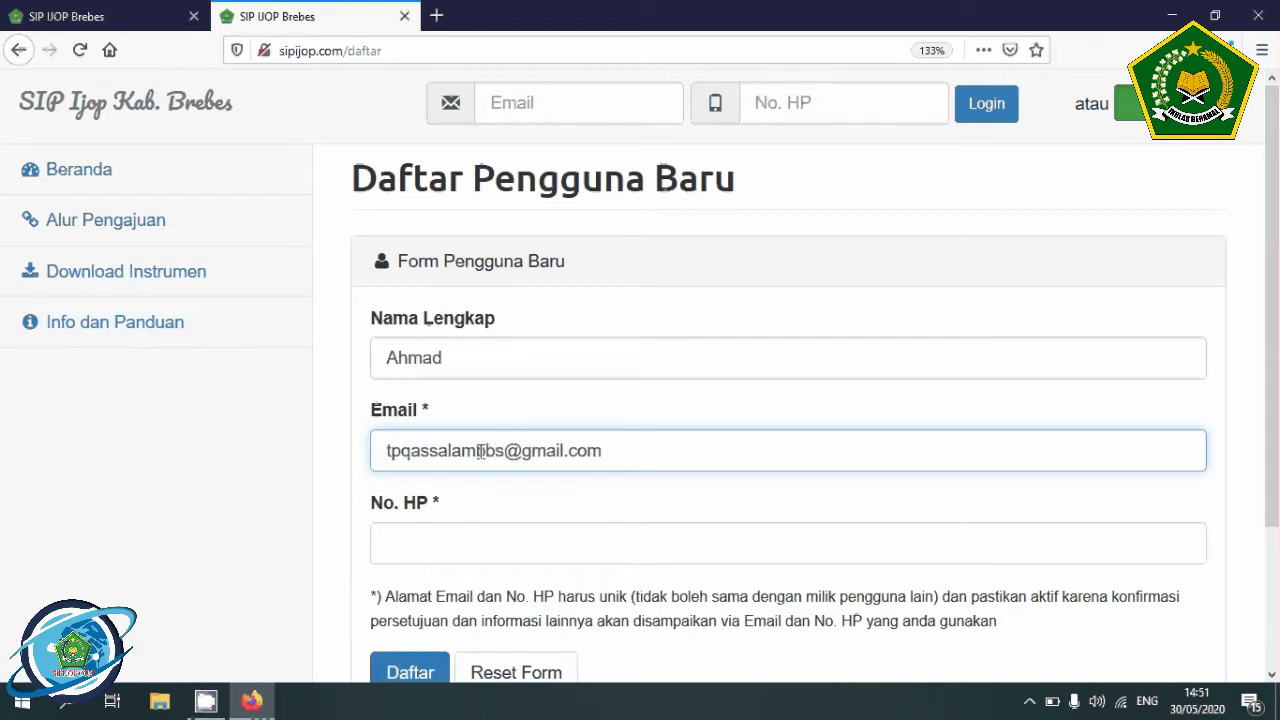
pyautogui.press('Tab')
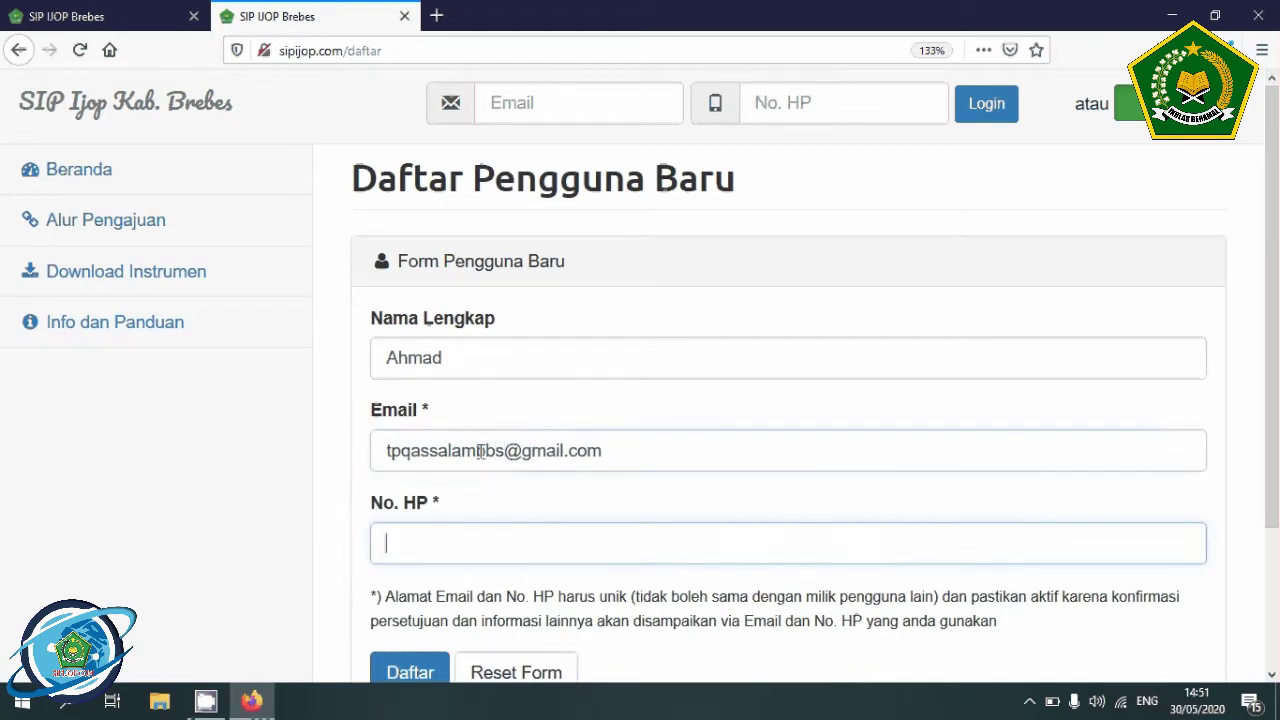
# - Enter the mobile number from a suggestion with its last digit changed, and submit the registration
pyautogui.write('0')
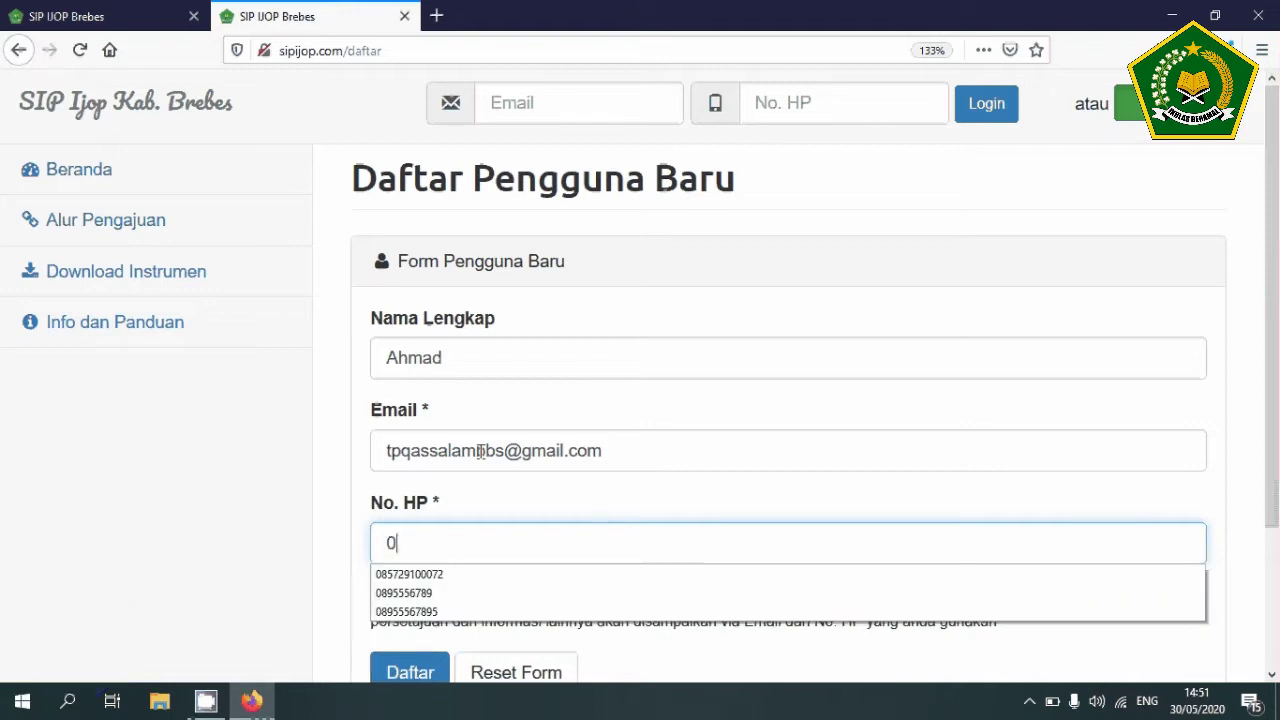
pyautogui.press('Down')
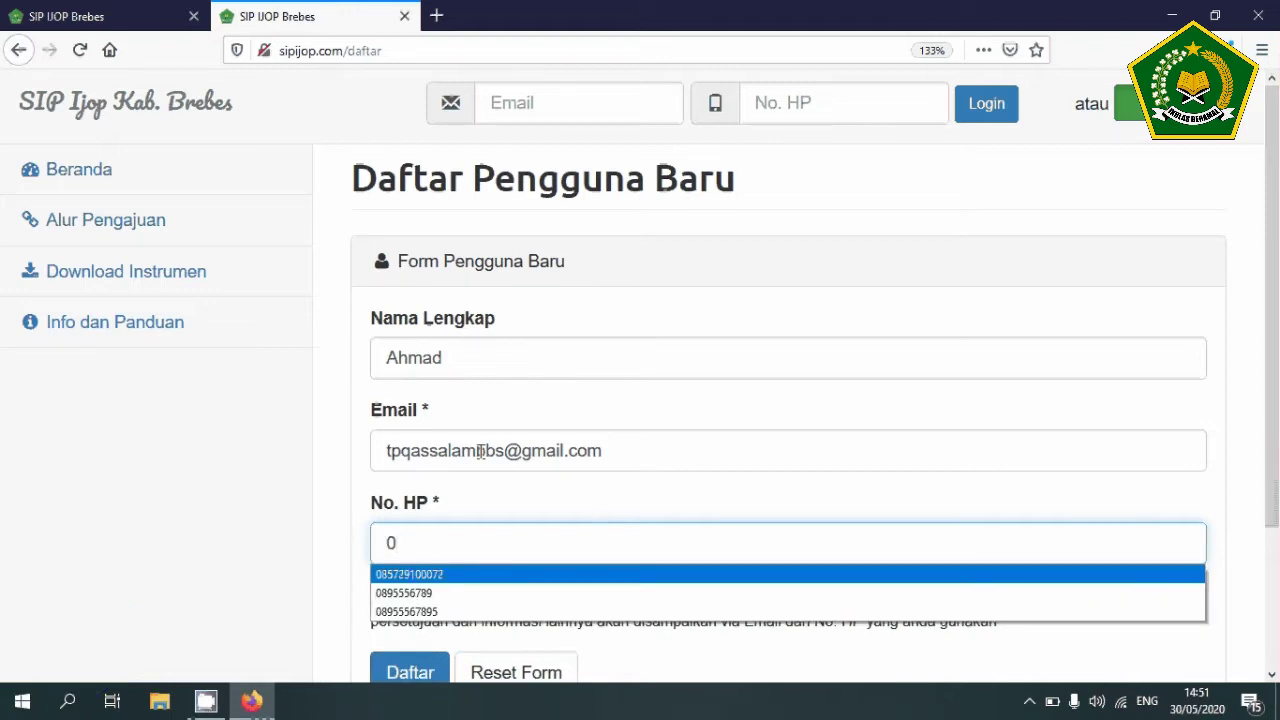
pyautogui.press('Return')
pyautogui.press('BackSpace')
pyautogui.write('3')
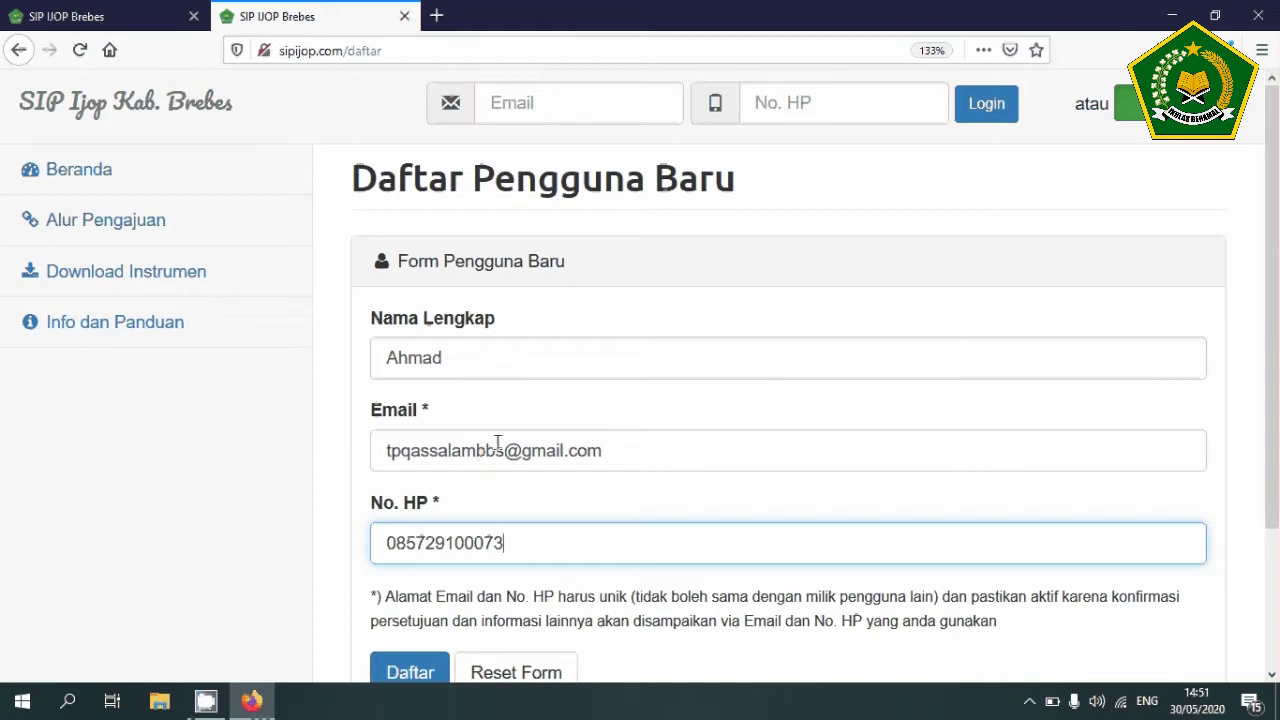
pyautogui.scroll(-3, 296, 528)
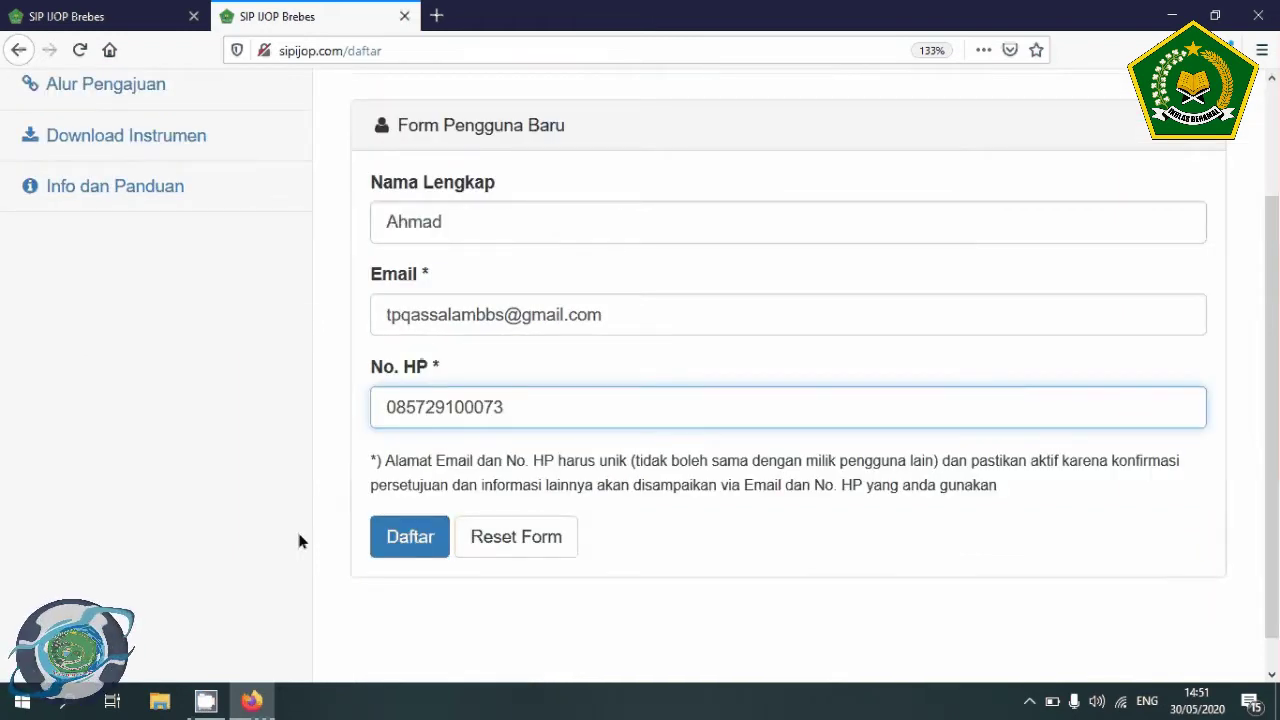
pyautogui.click(408, 506)
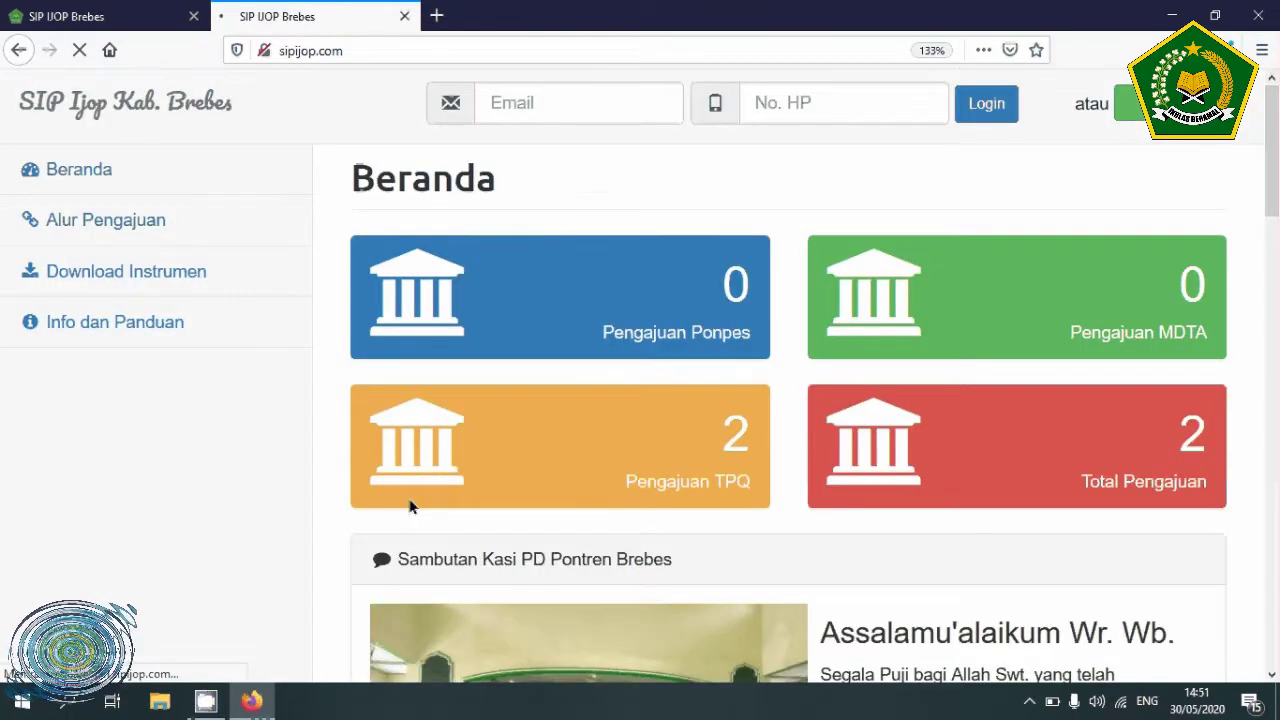
# - In the second tab, log in with the account's e-mail address and mobile number
pyautogui.click(117, 20)
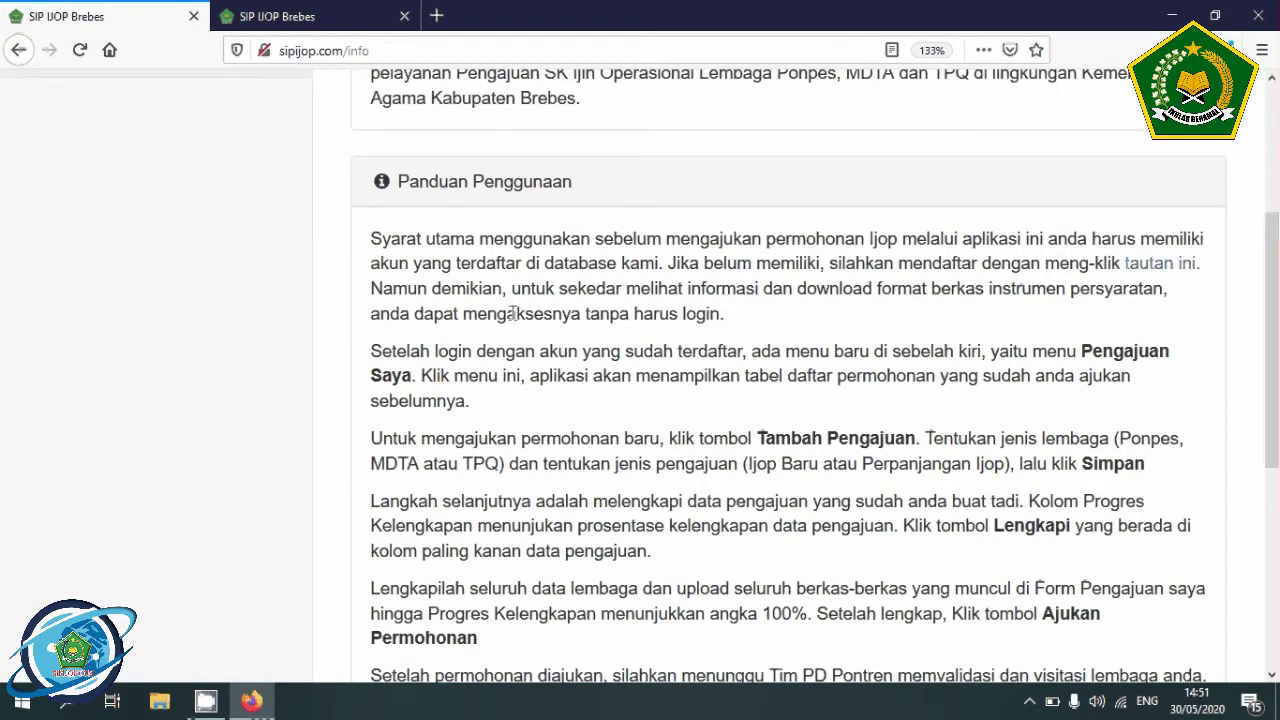
pyautogui.click(299, 18)
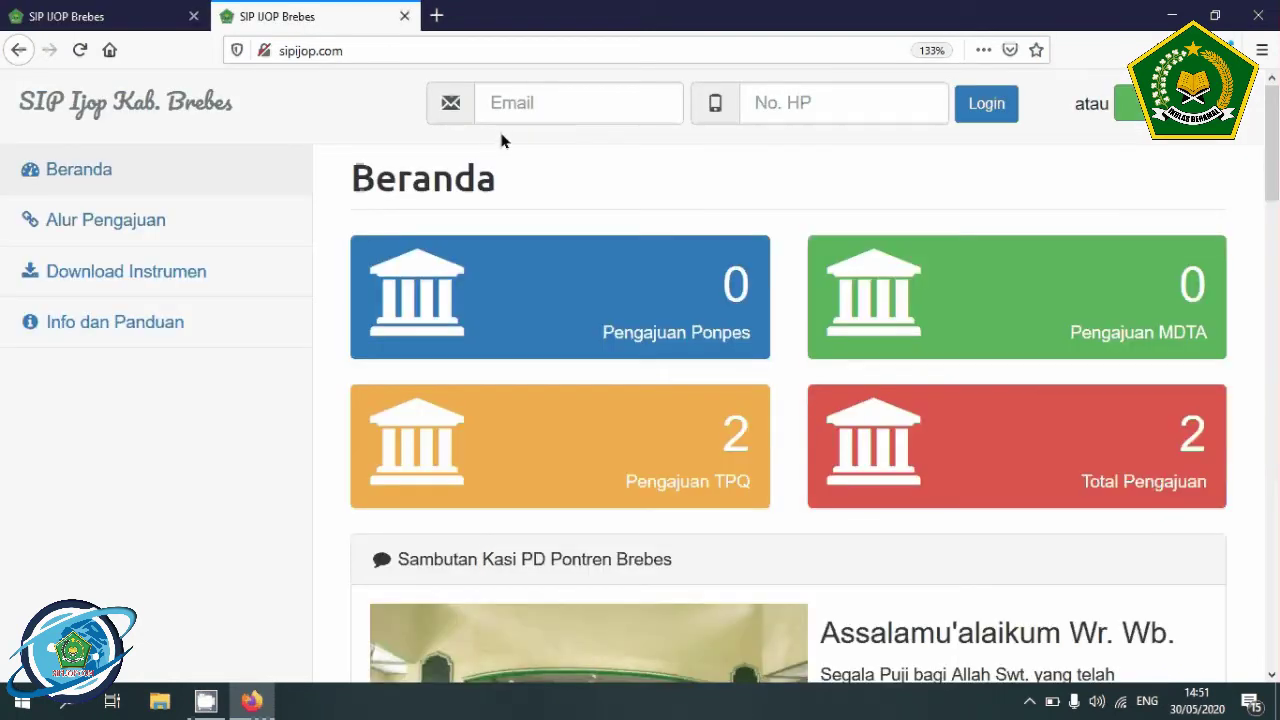
pyautogui.click(532, 105)
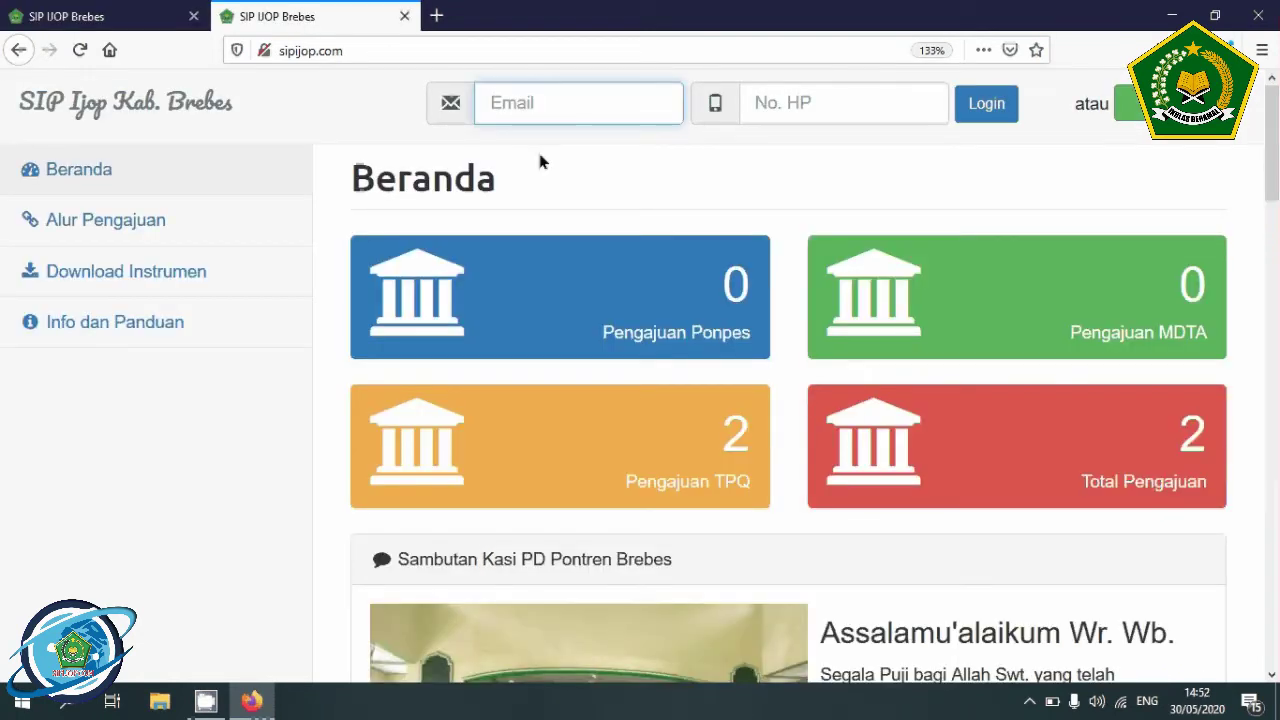
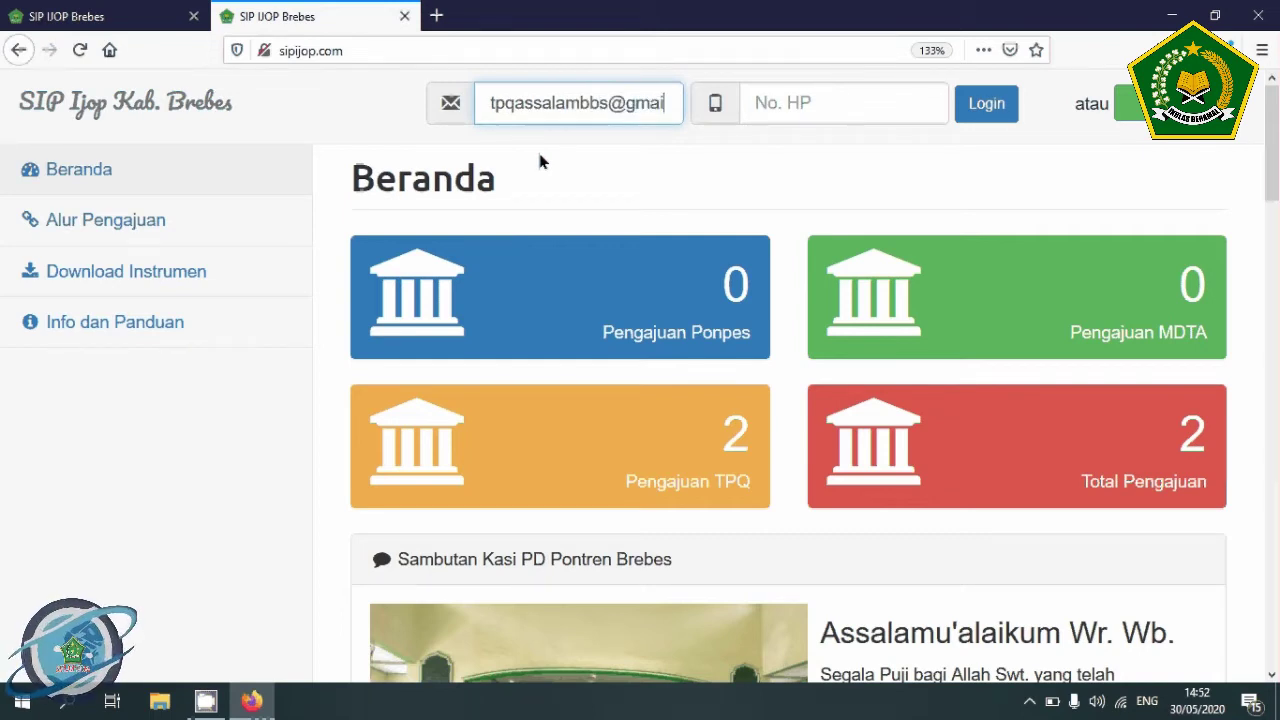
pyautogui.press('Tab')
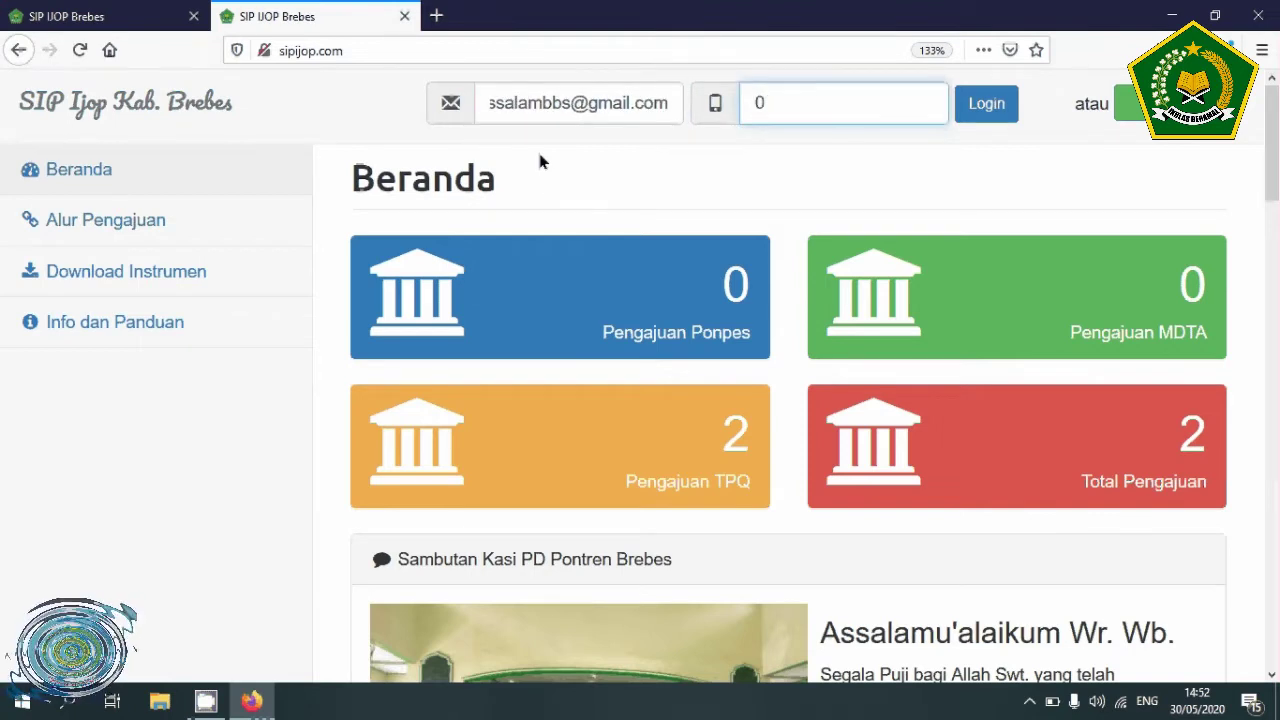
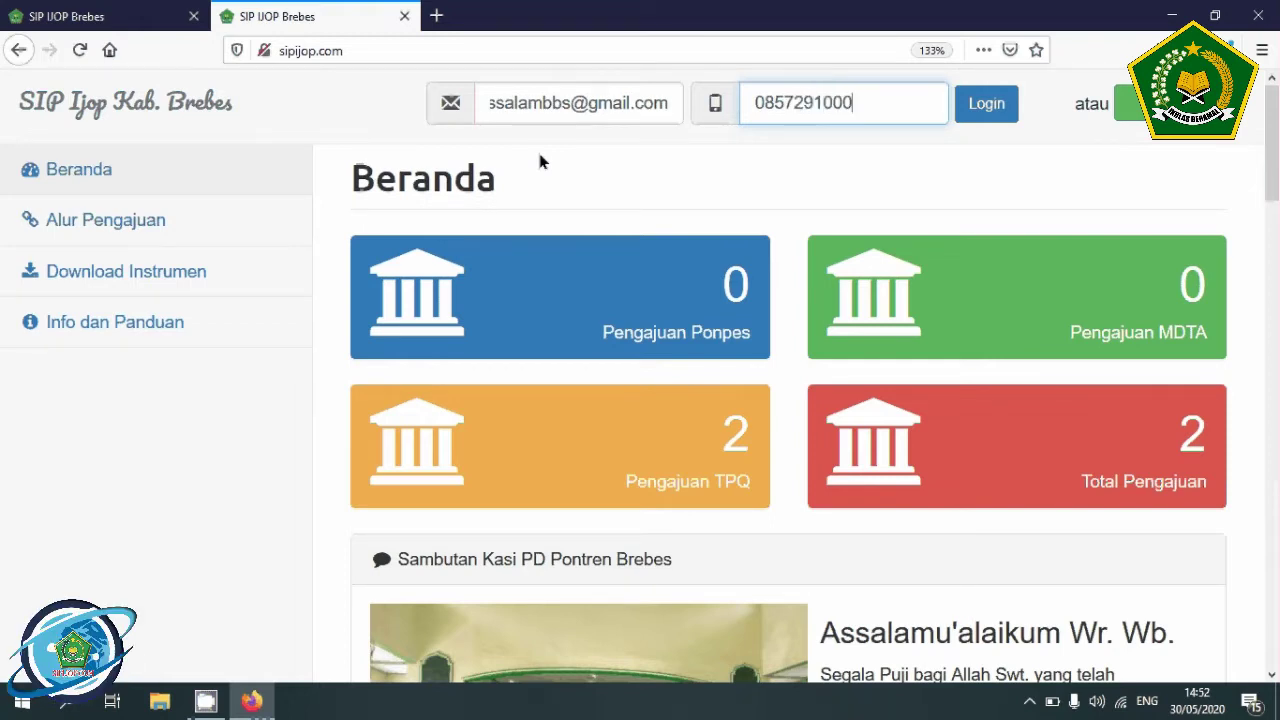
pyautogui.click(986, 108)
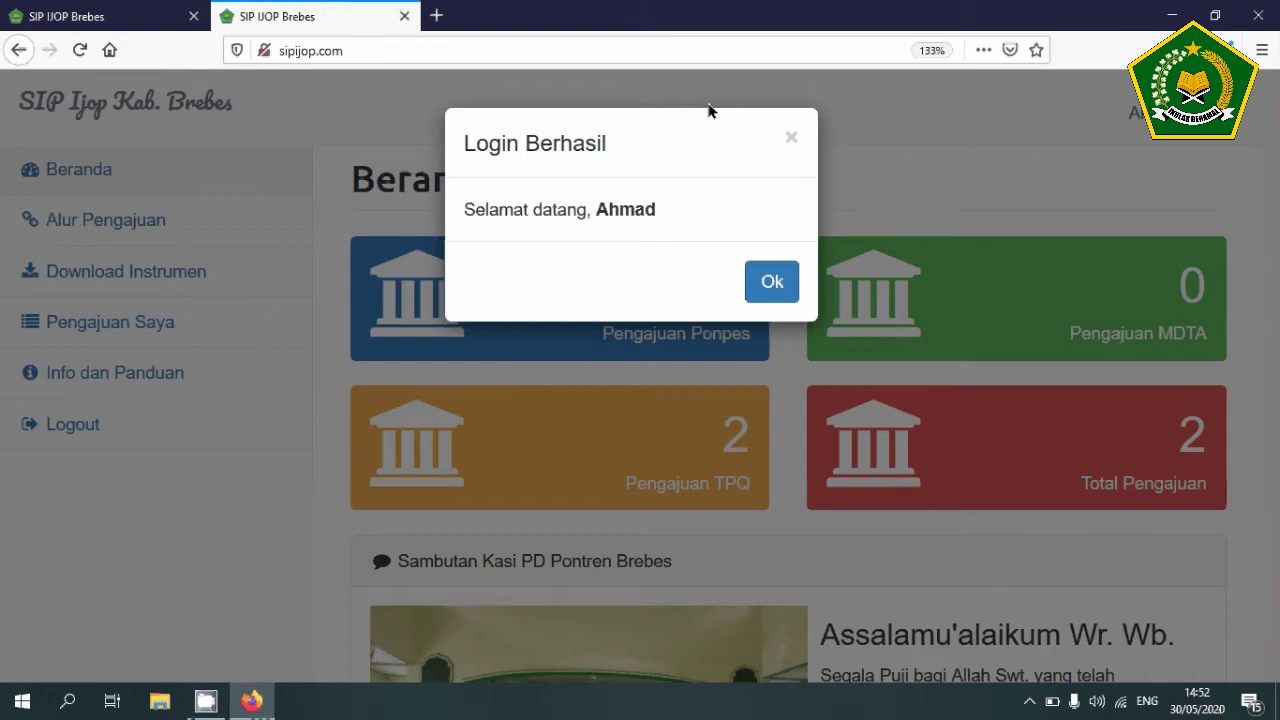
# - Dismiss the Login Berhasil message, check the guide's application-list note, then open Pengajuan Saya
pyautogui.click(768, 284)
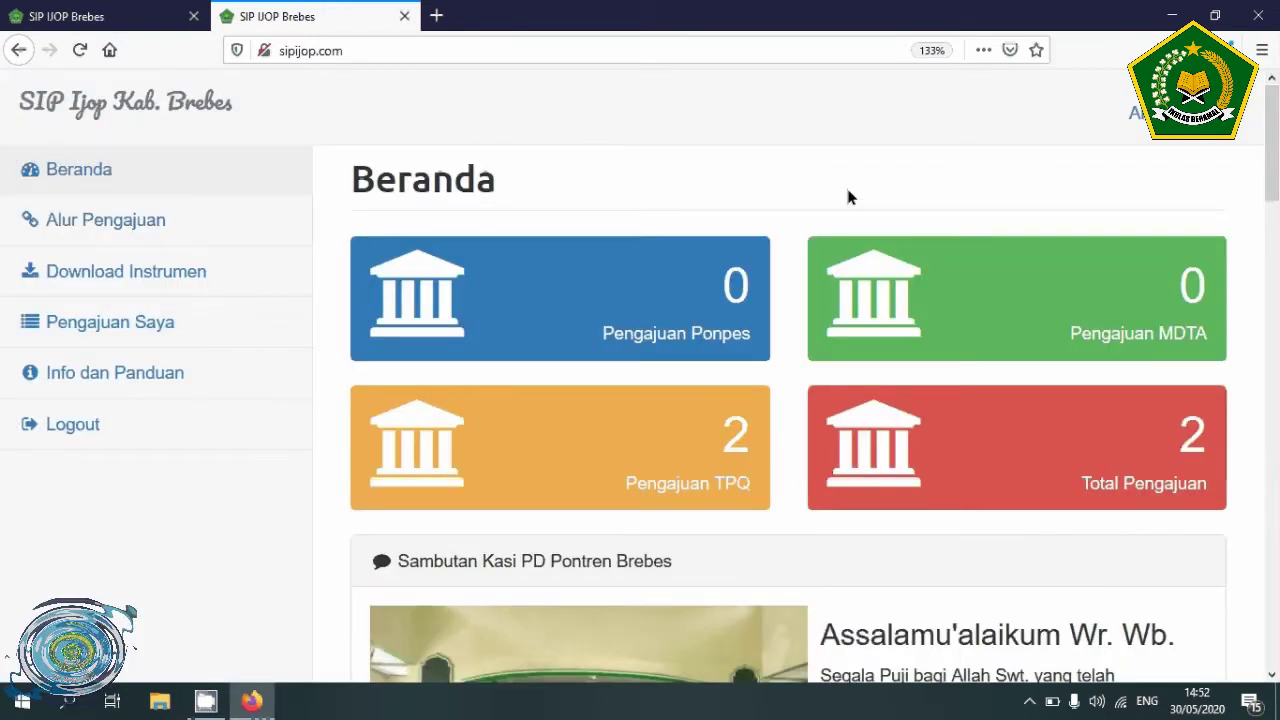
pyautogui.click(66, 16)
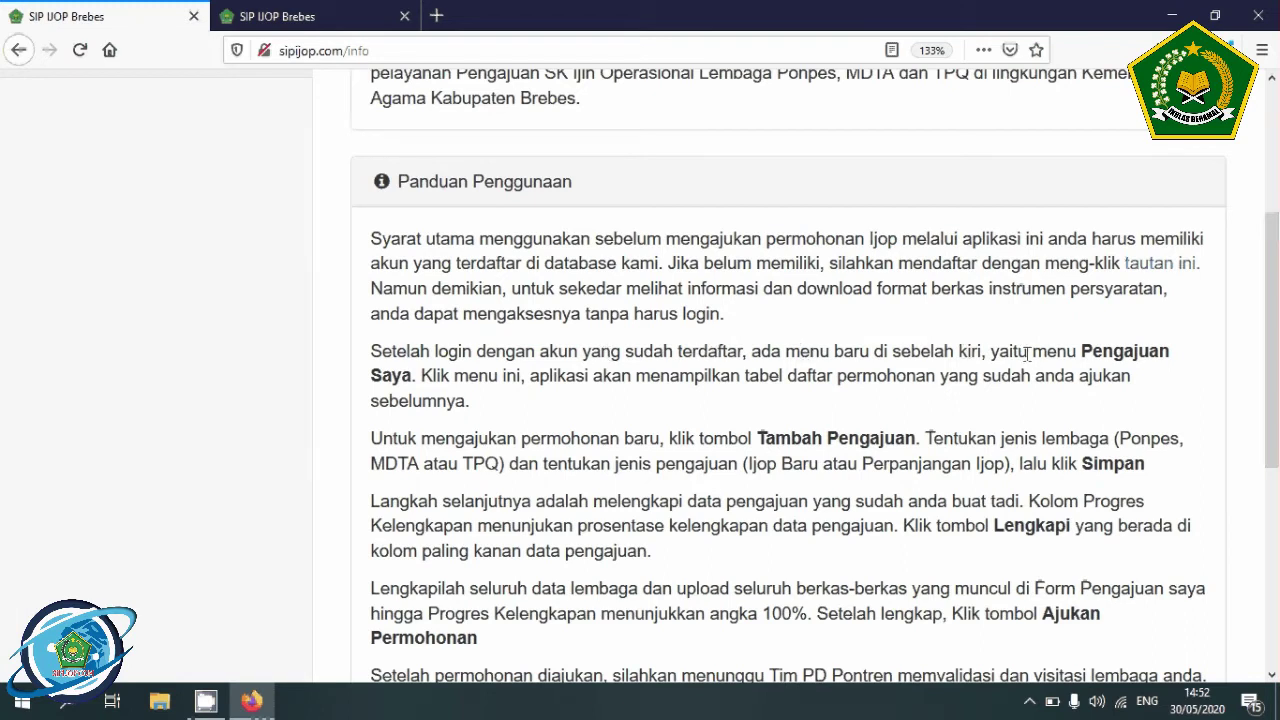
pyautogui.click(296, 22)
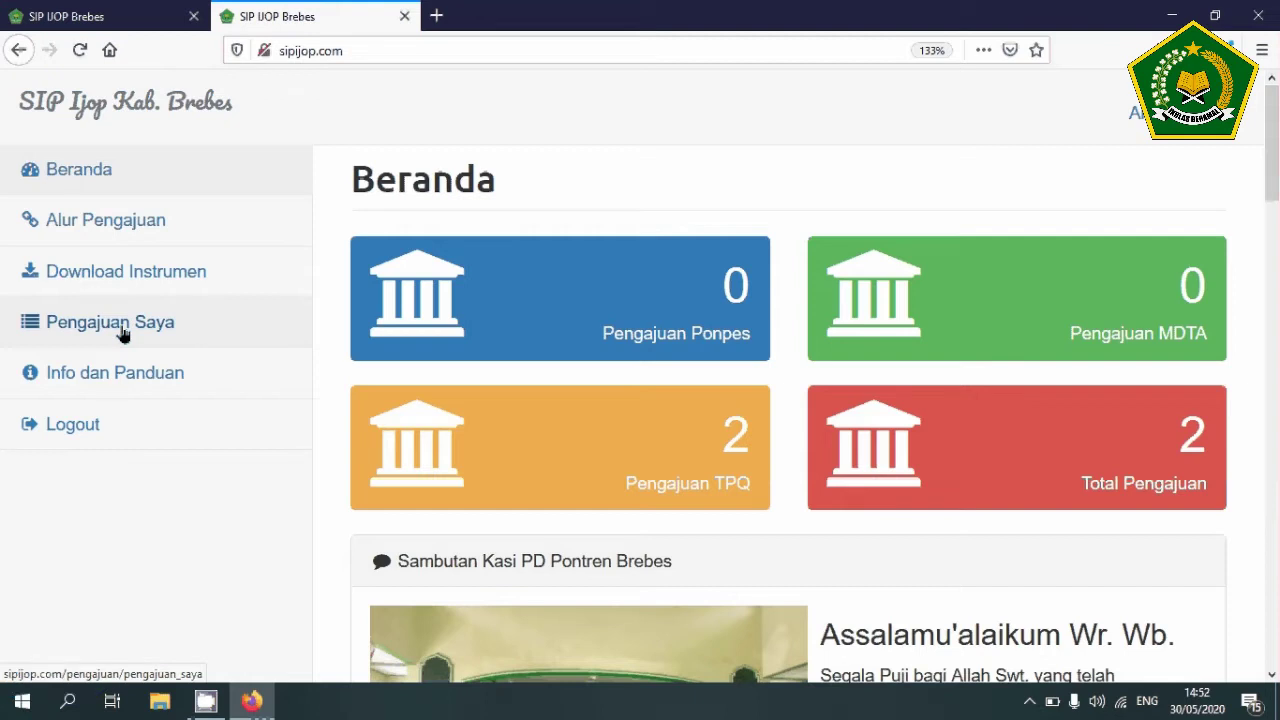
pyautogui.click(113, 21)
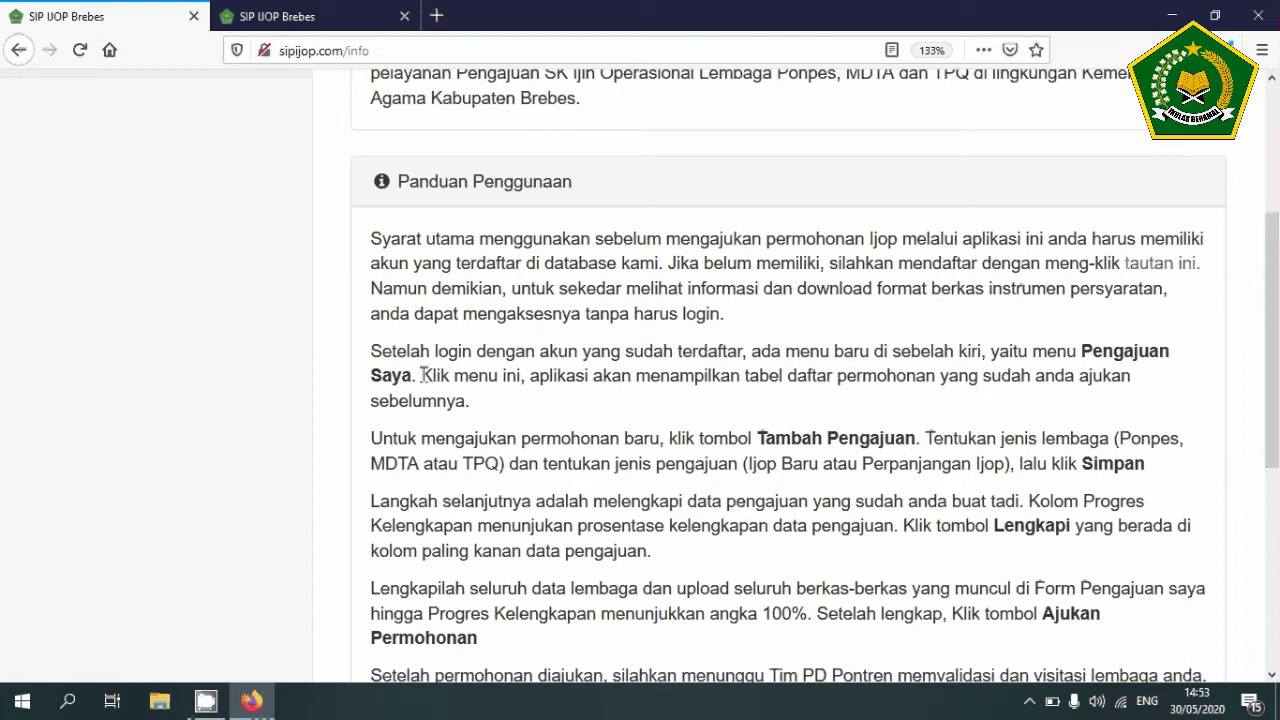
pyautogui.moveTo(421, 377); pyautogui.dragTo(553, 412)
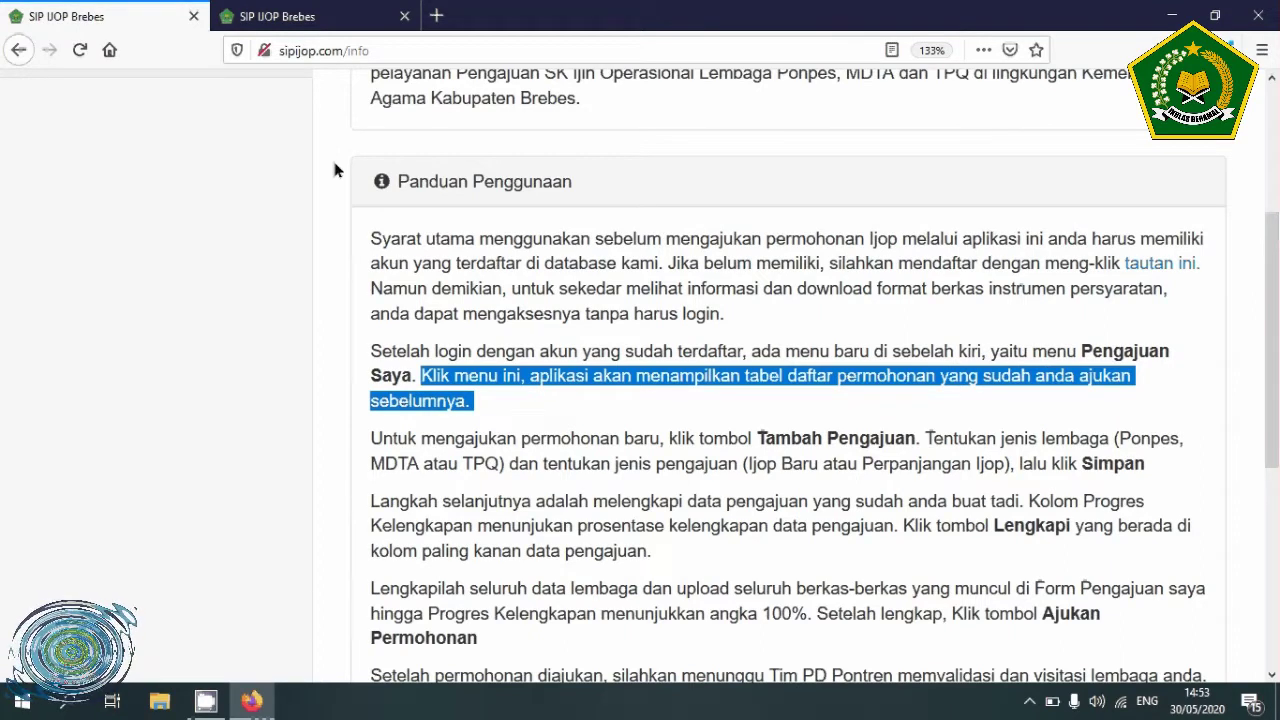
pyautogui.click(297, 12)
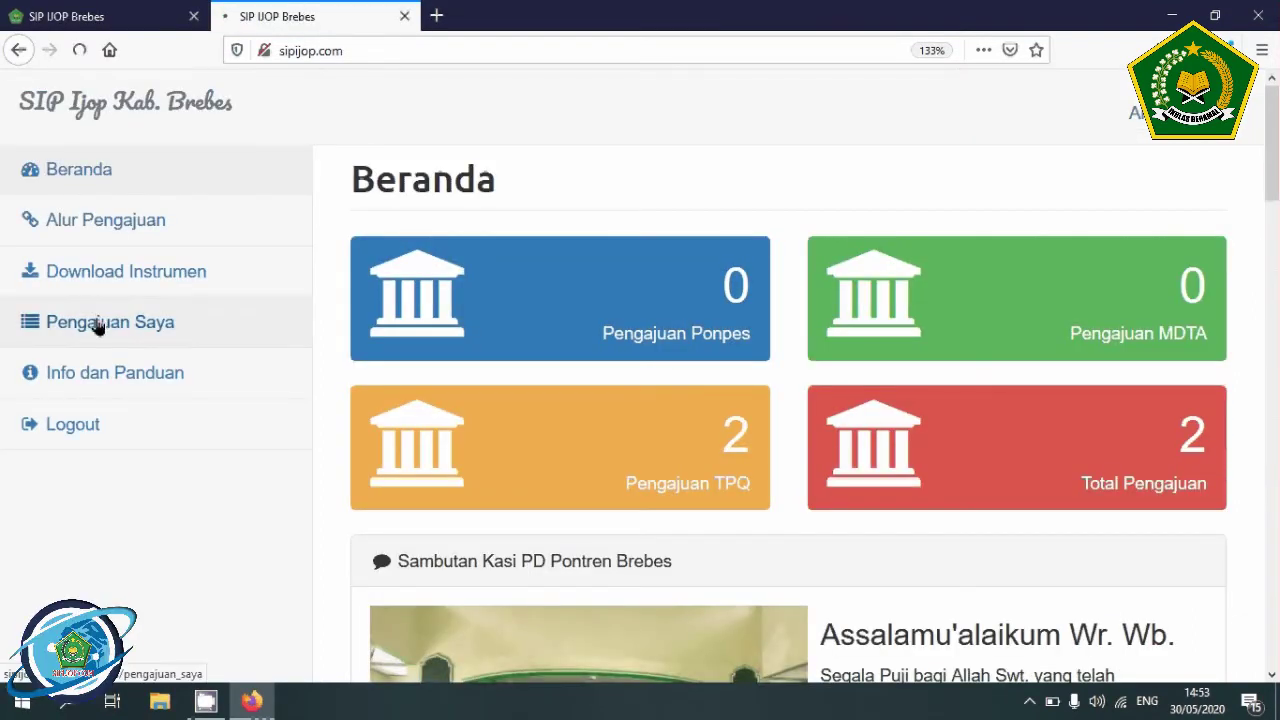
pyautogui.click(97, 326)
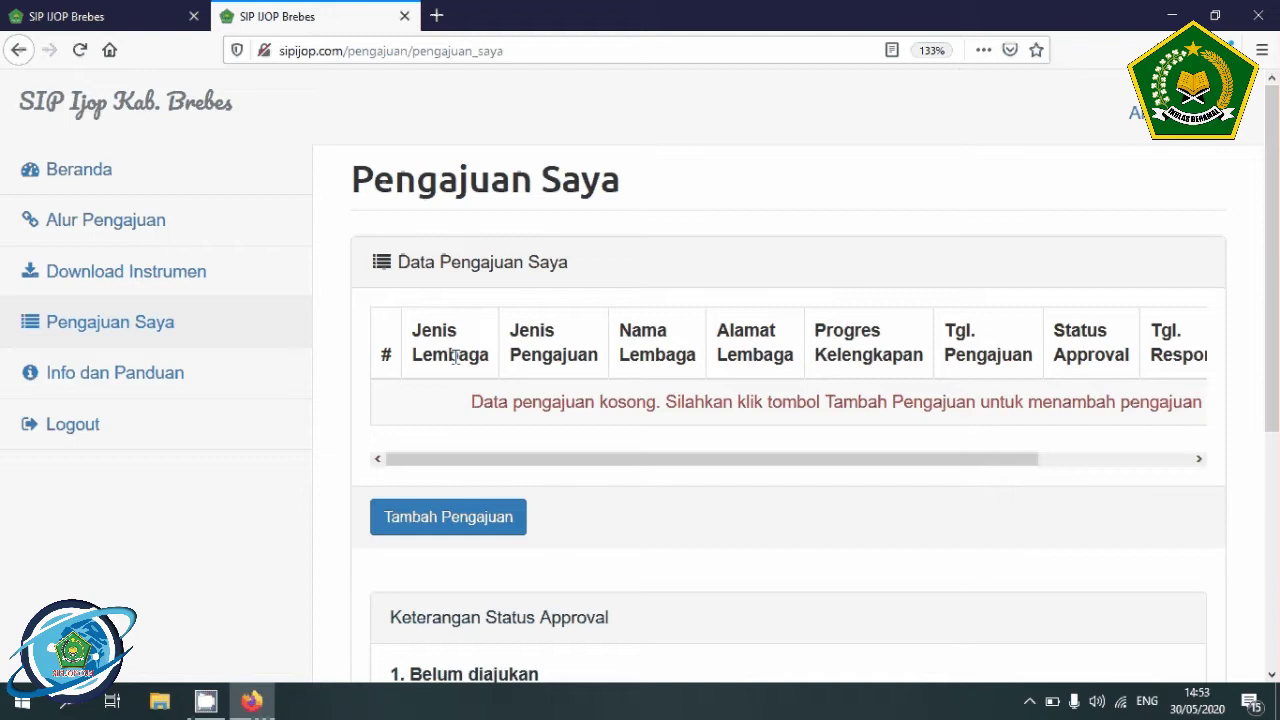
pyautogui.click(104, 14)
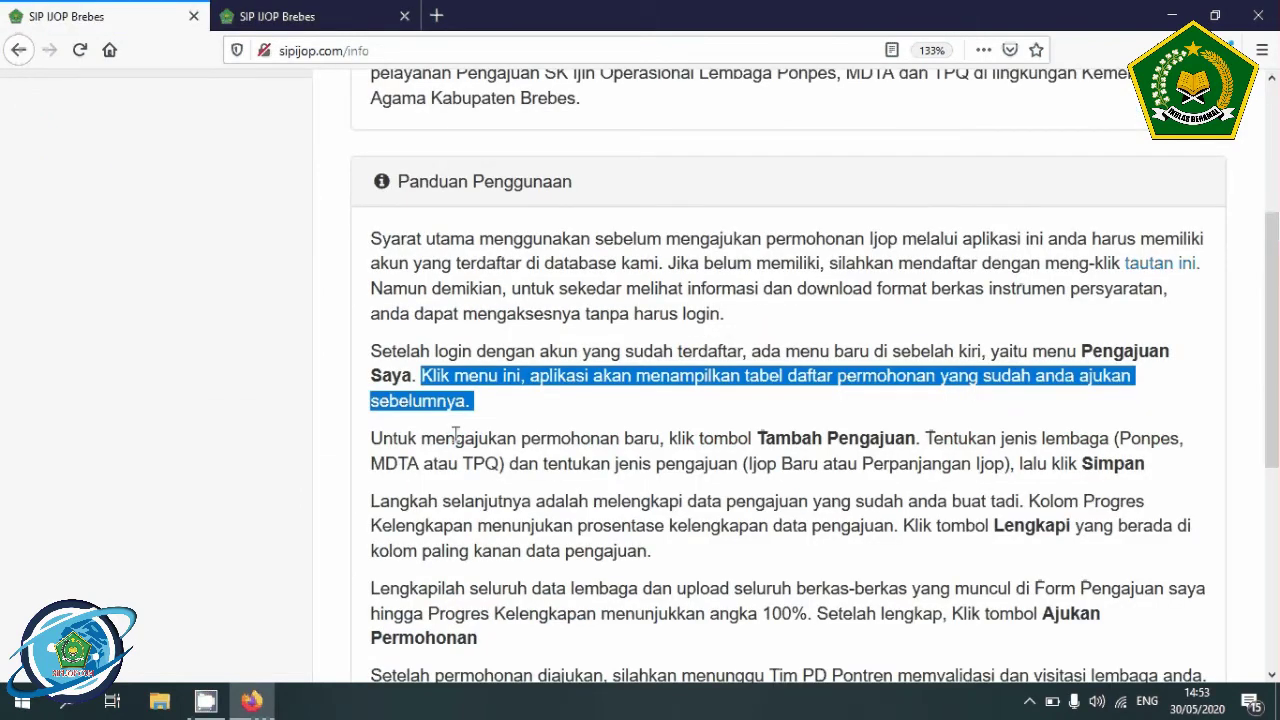
pyautogui.scroll(-2, 458, 430)
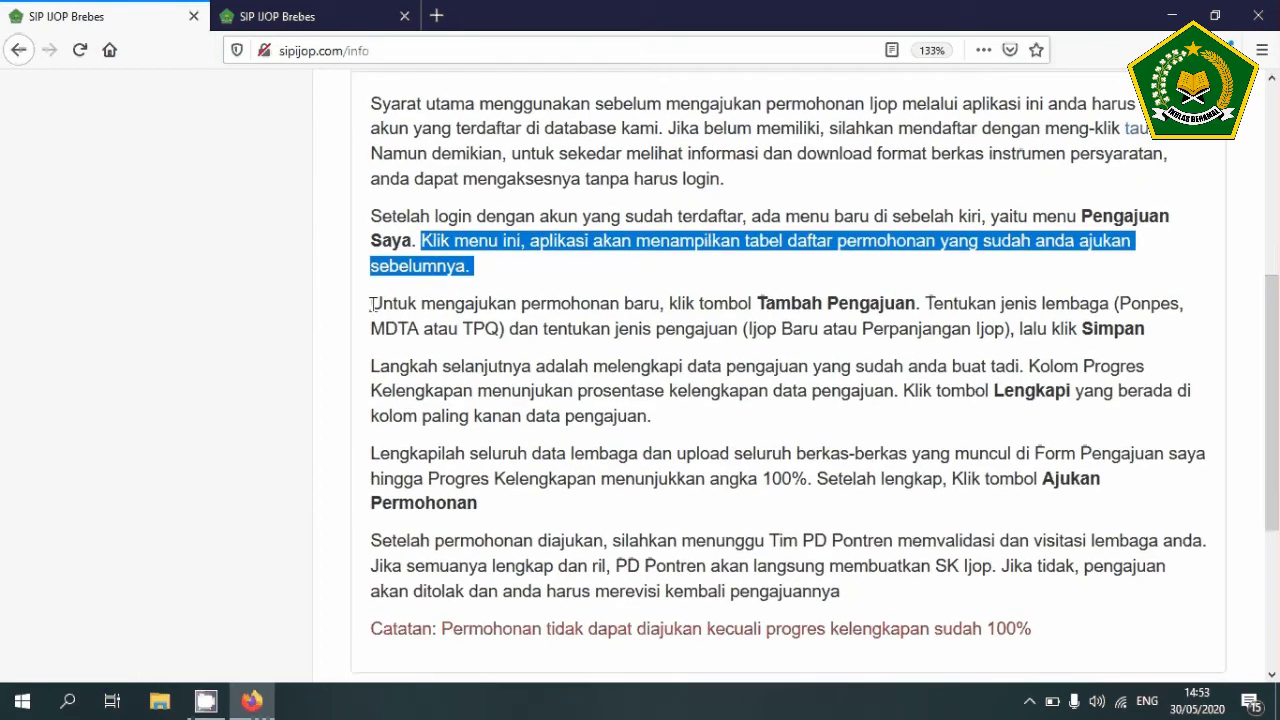
pyautogui.moveTo(533, 305); pyautogui.dragTo(1154, 331)
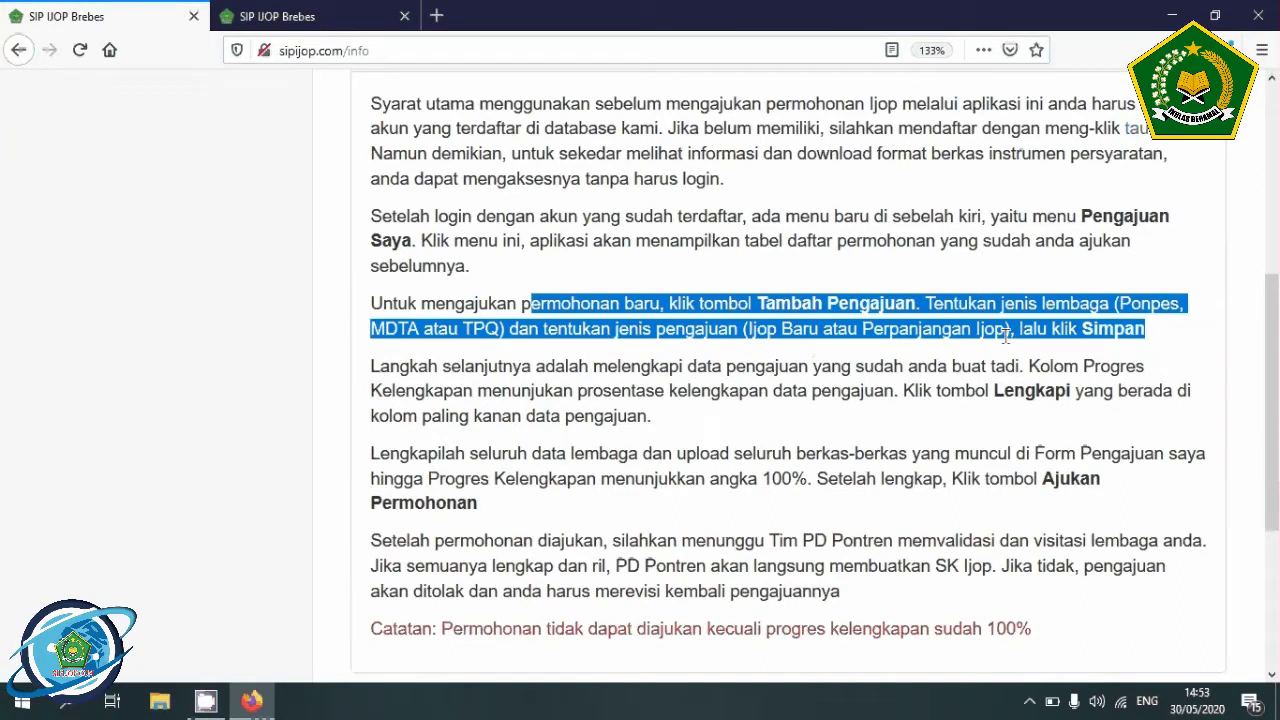
pyautogui.click(280, 17)
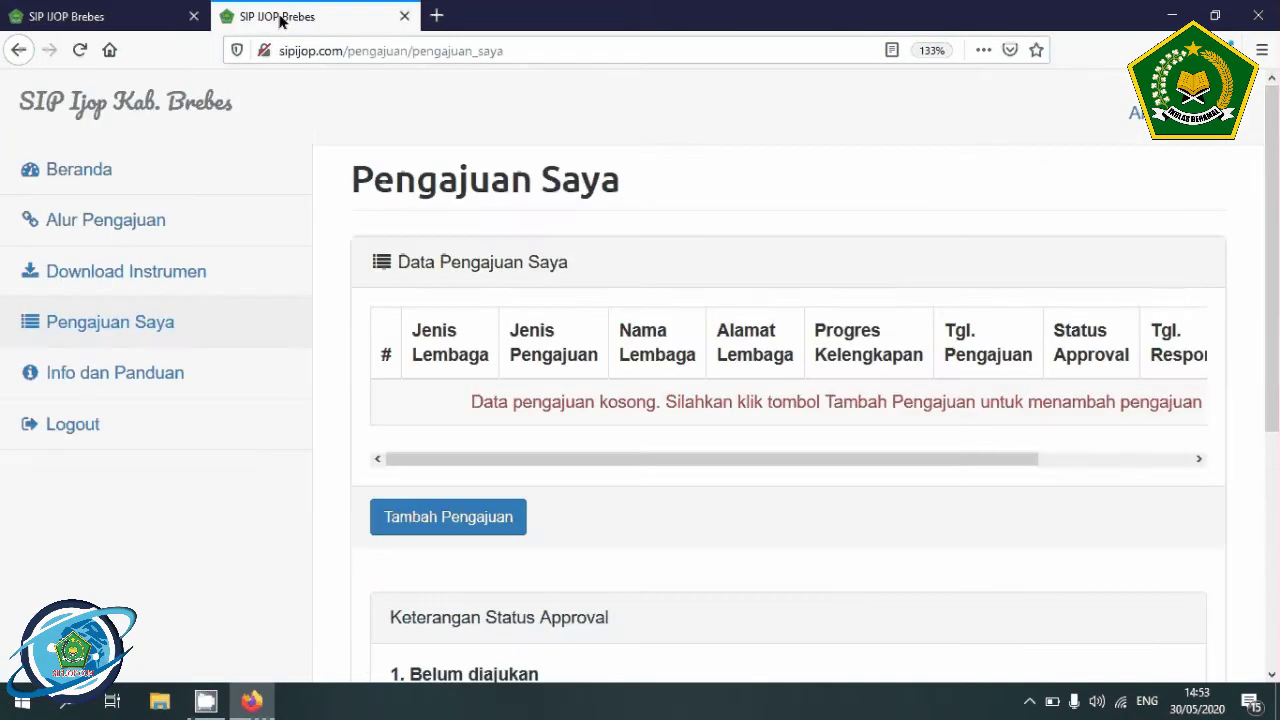
# - Create a new application with Jenis Lembaga TPQ and Jenis Pengajuan Ijop Baru, and save it
pyautogui.click(447, 518)
pyautogui.click(417, 253)
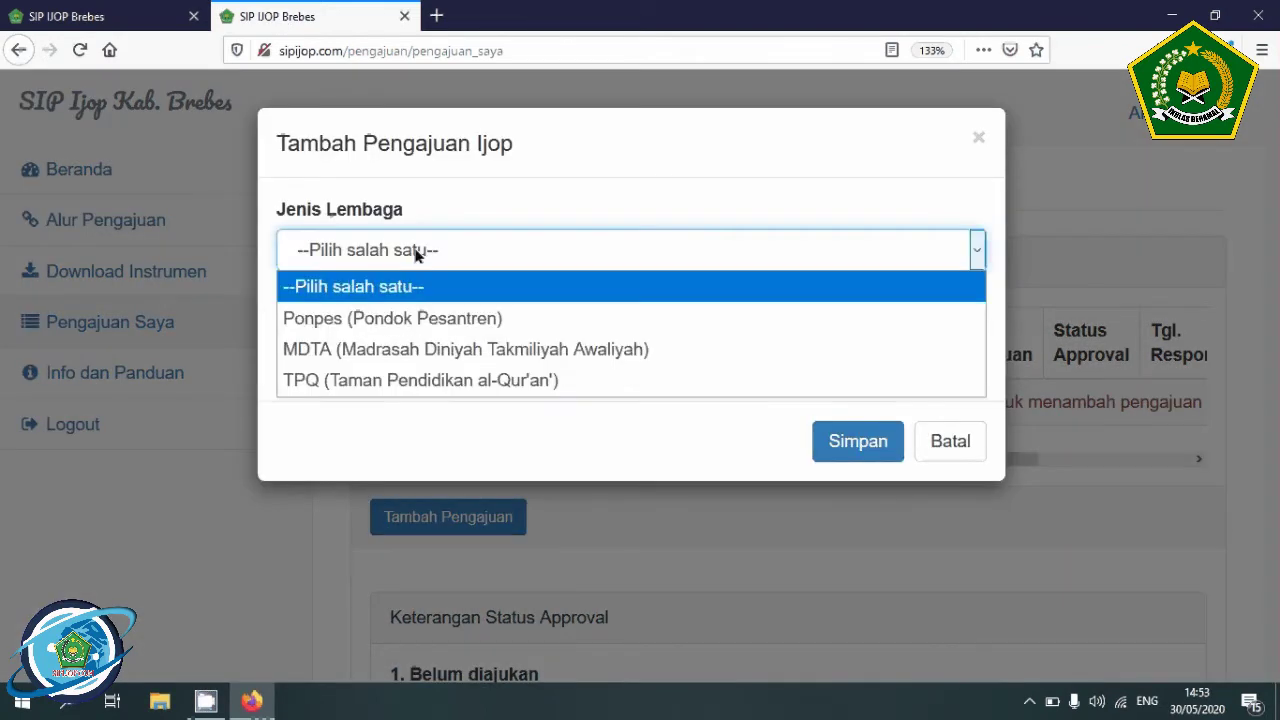
pyautogui.click(371, 381)
pyautogui.click(354, 340)
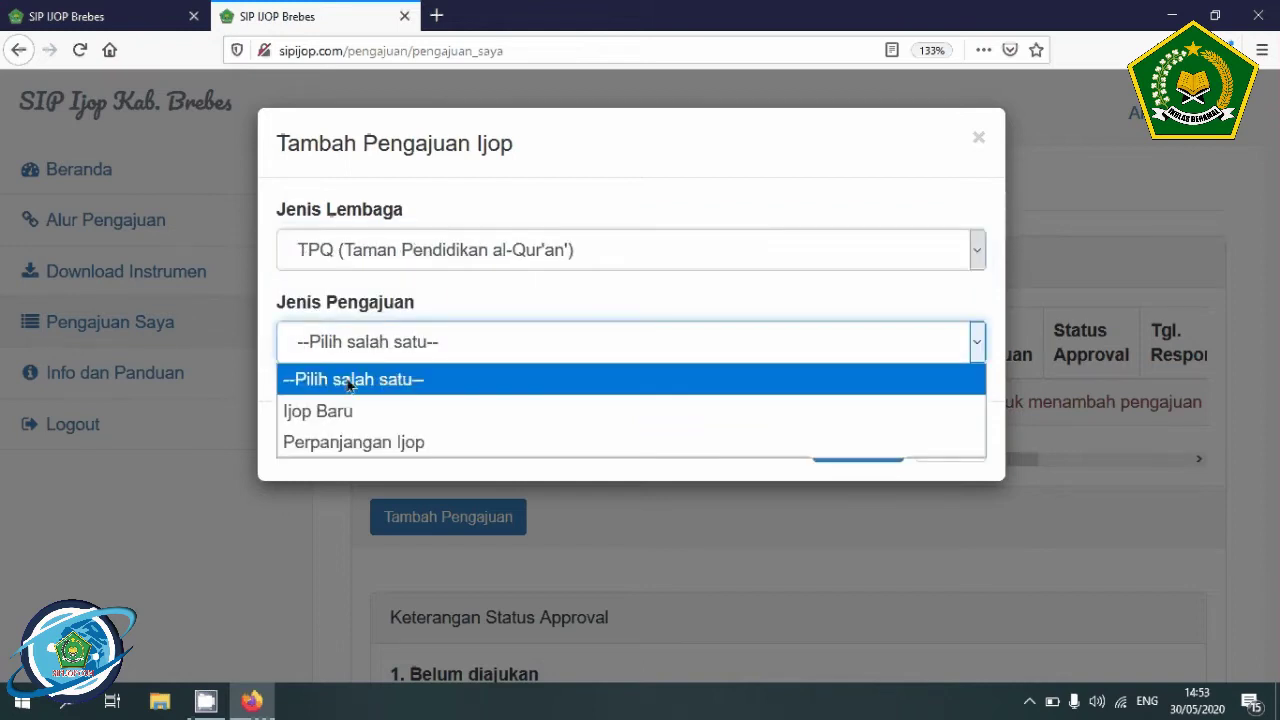
pyautogui.click(345, 412)
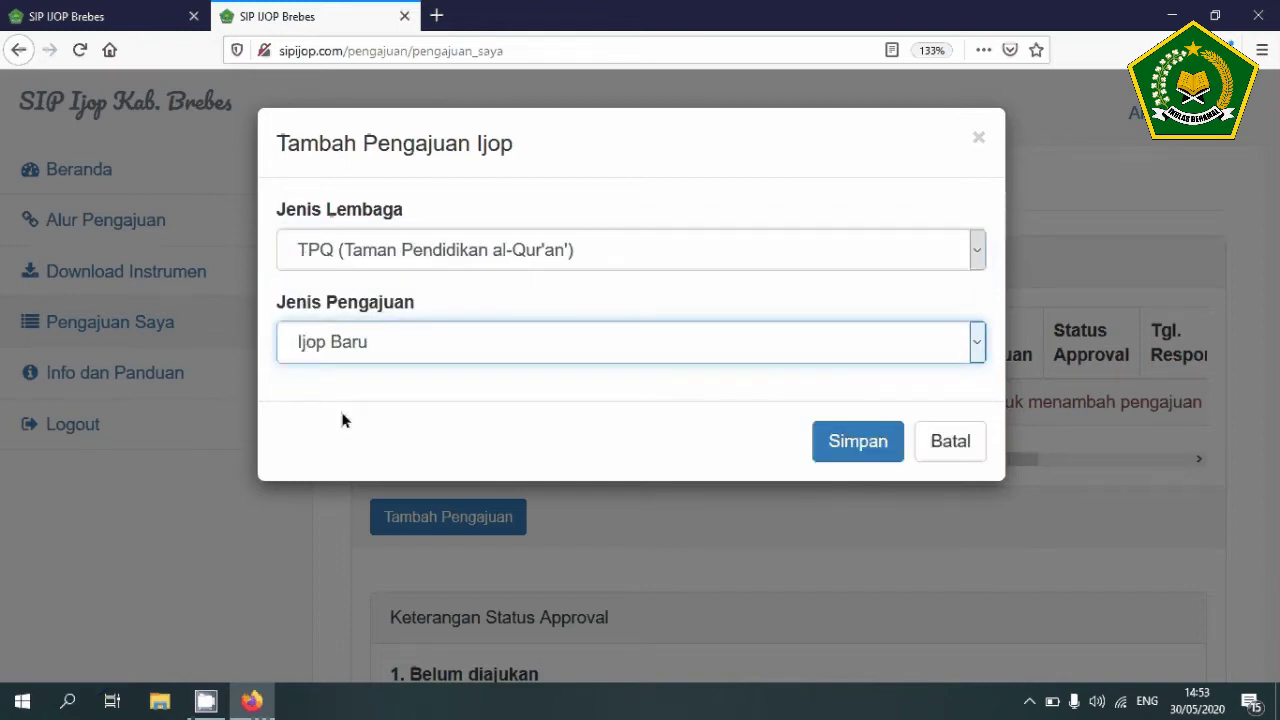
pyautogui.click(843, 441)
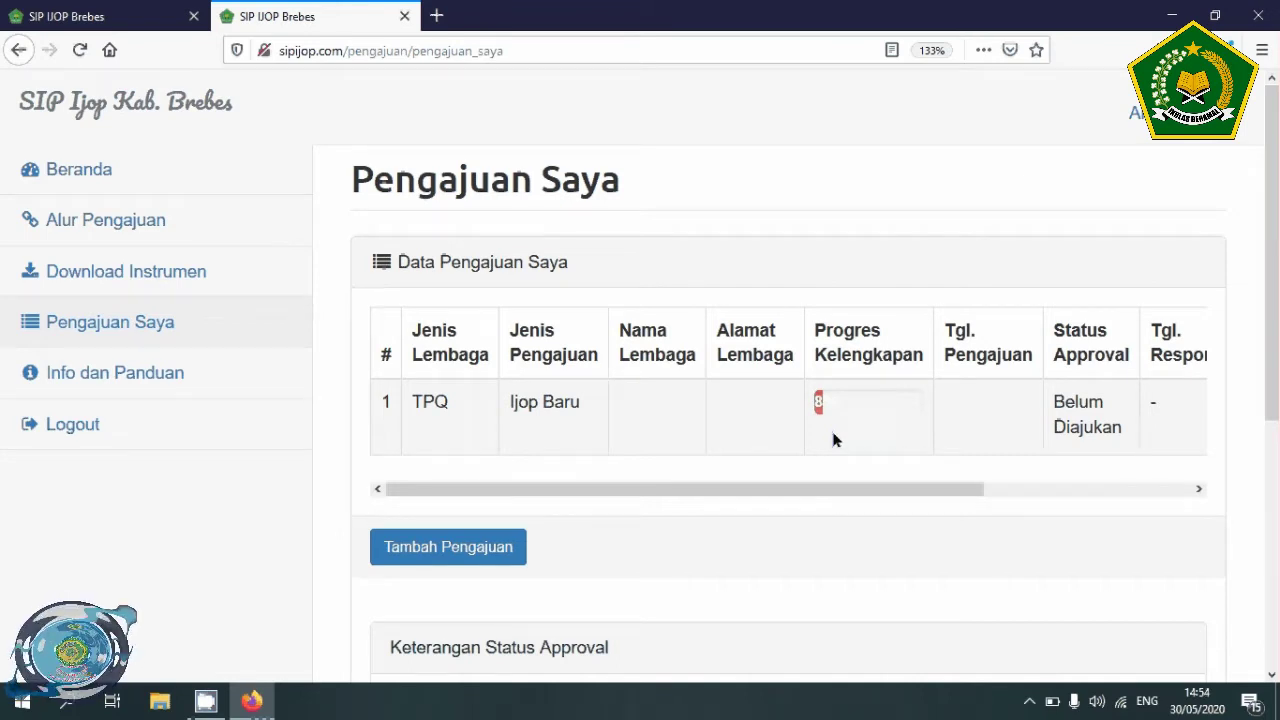
pyautogui.scroll(-2, 634, 343)
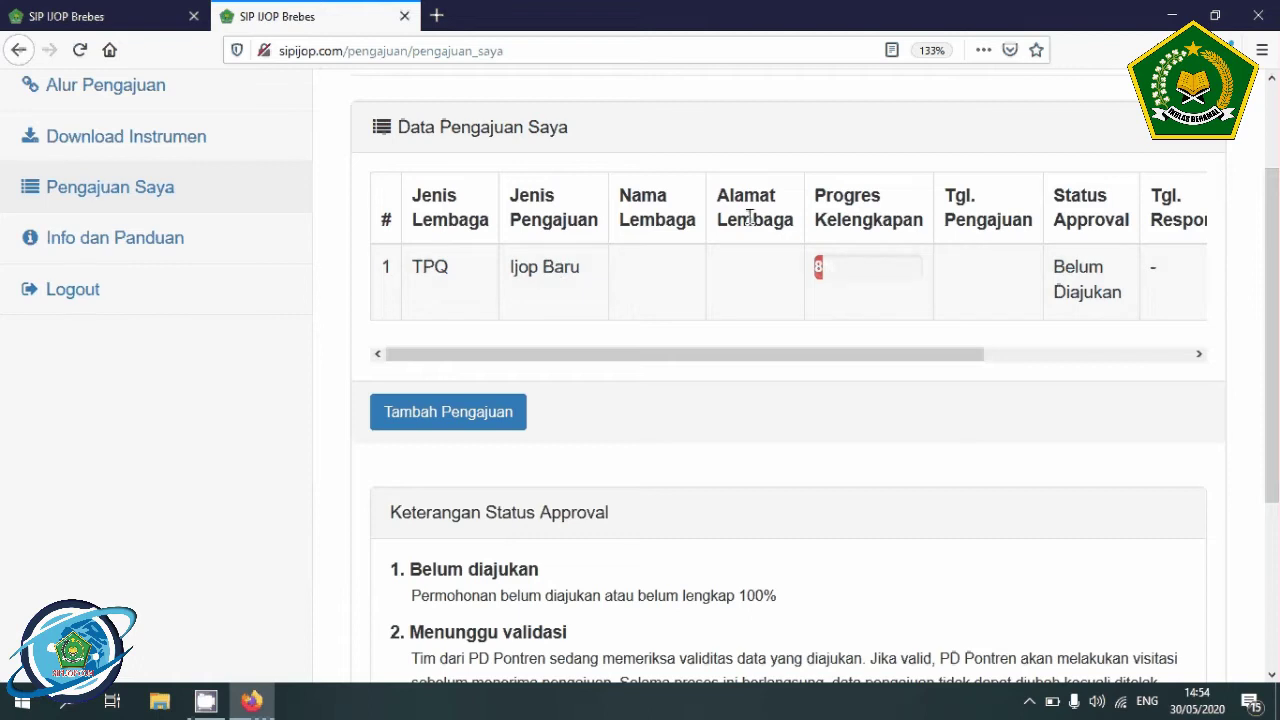
pyautogui.moveTo(530, 354); pyautogui.dragTo(759, 372)
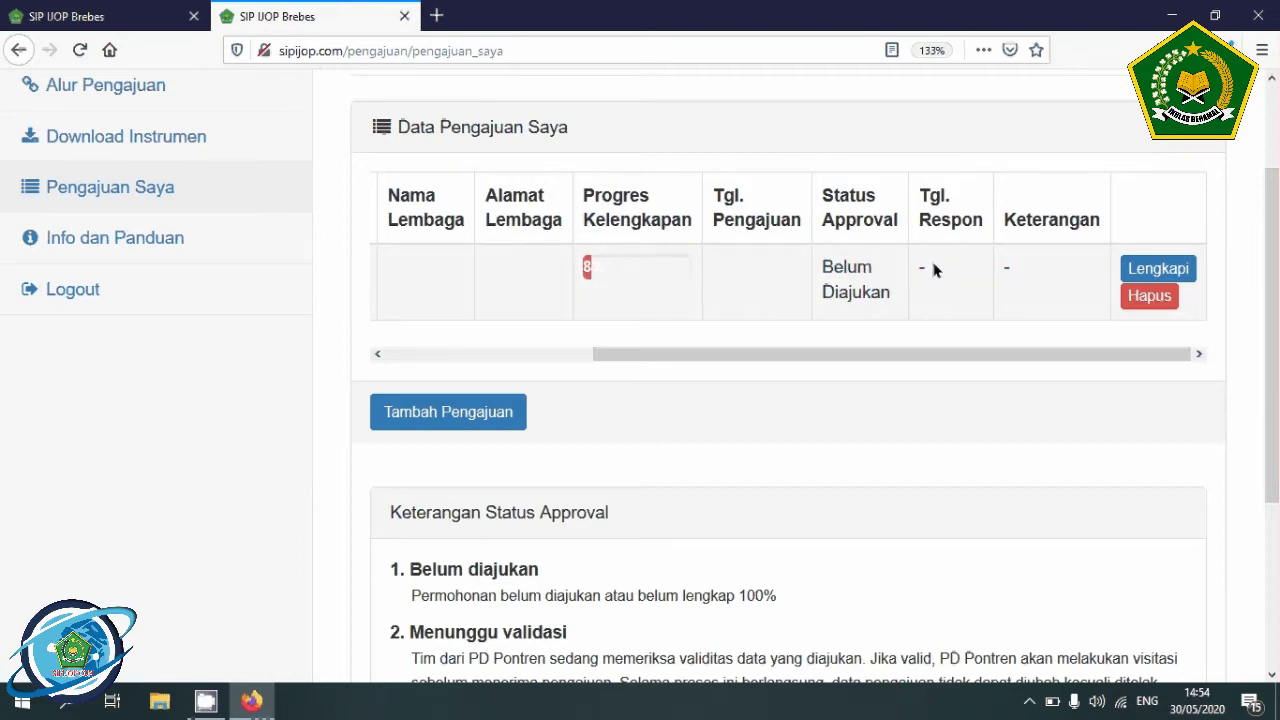
pyautogui.click(108, 16)
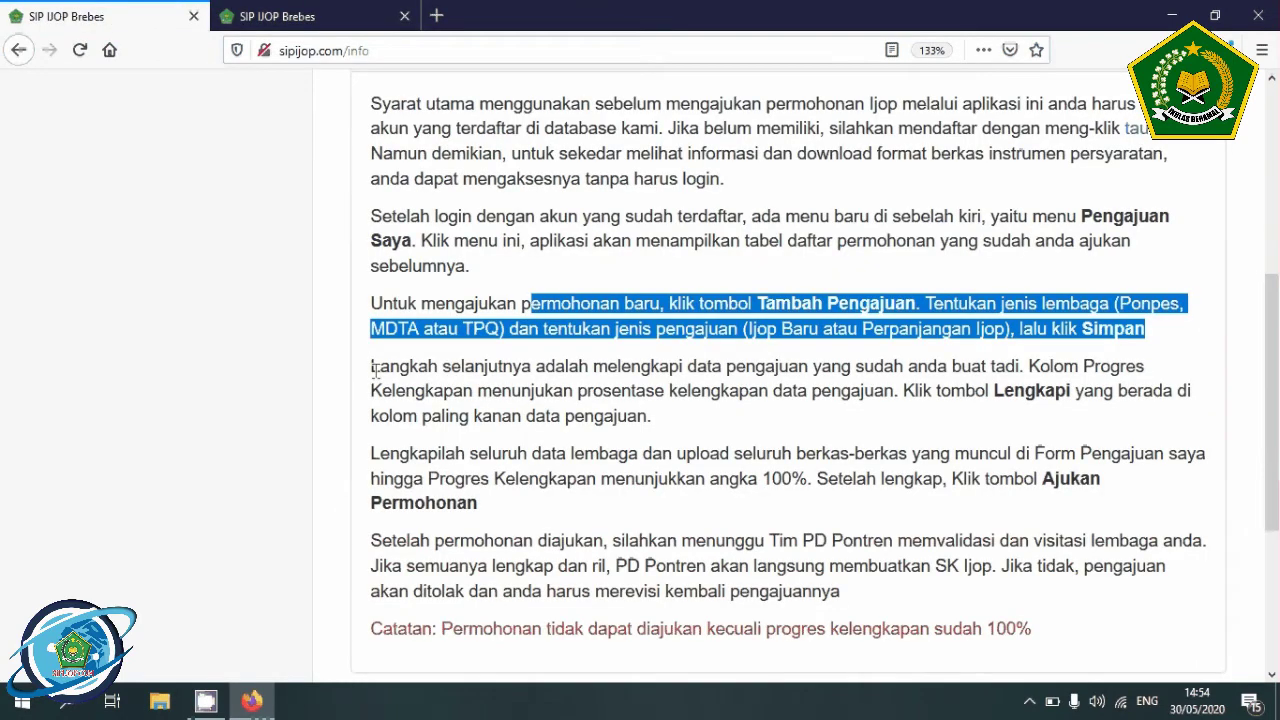
pyautogui.moveTo(372, 372); pyautogui.dragTo(692, 428)
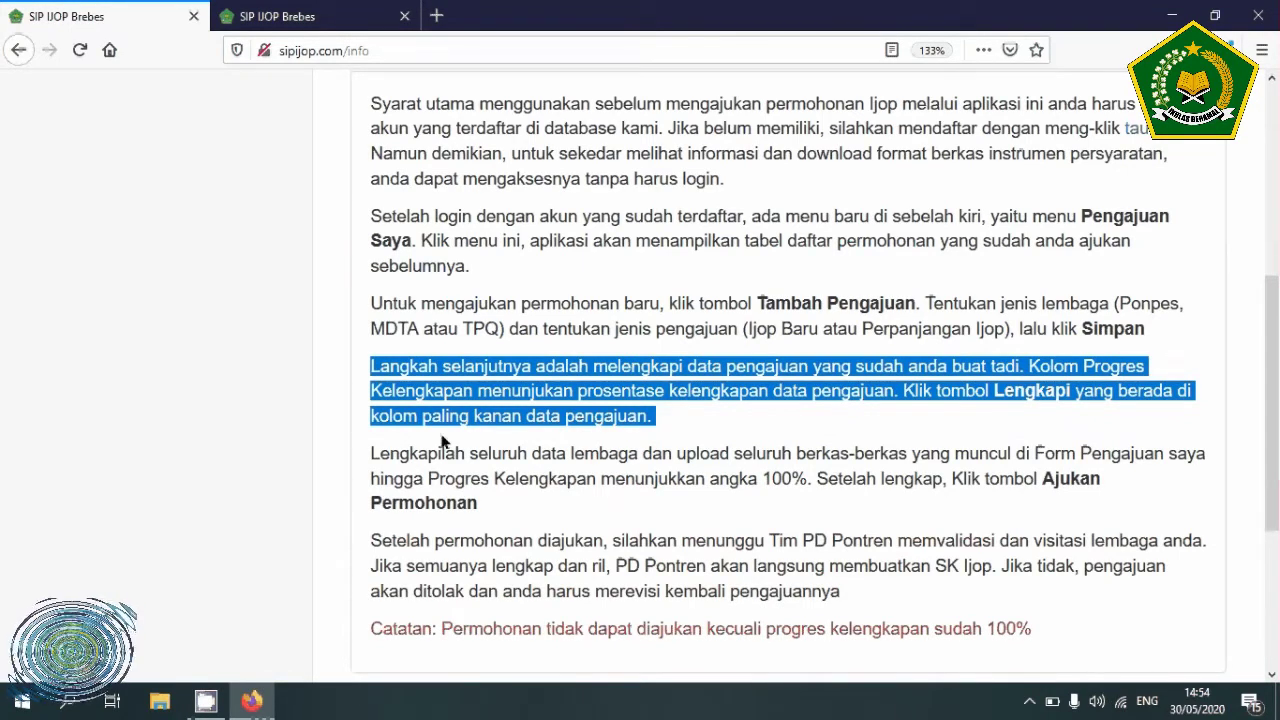
pyautogui.click(285, 21)
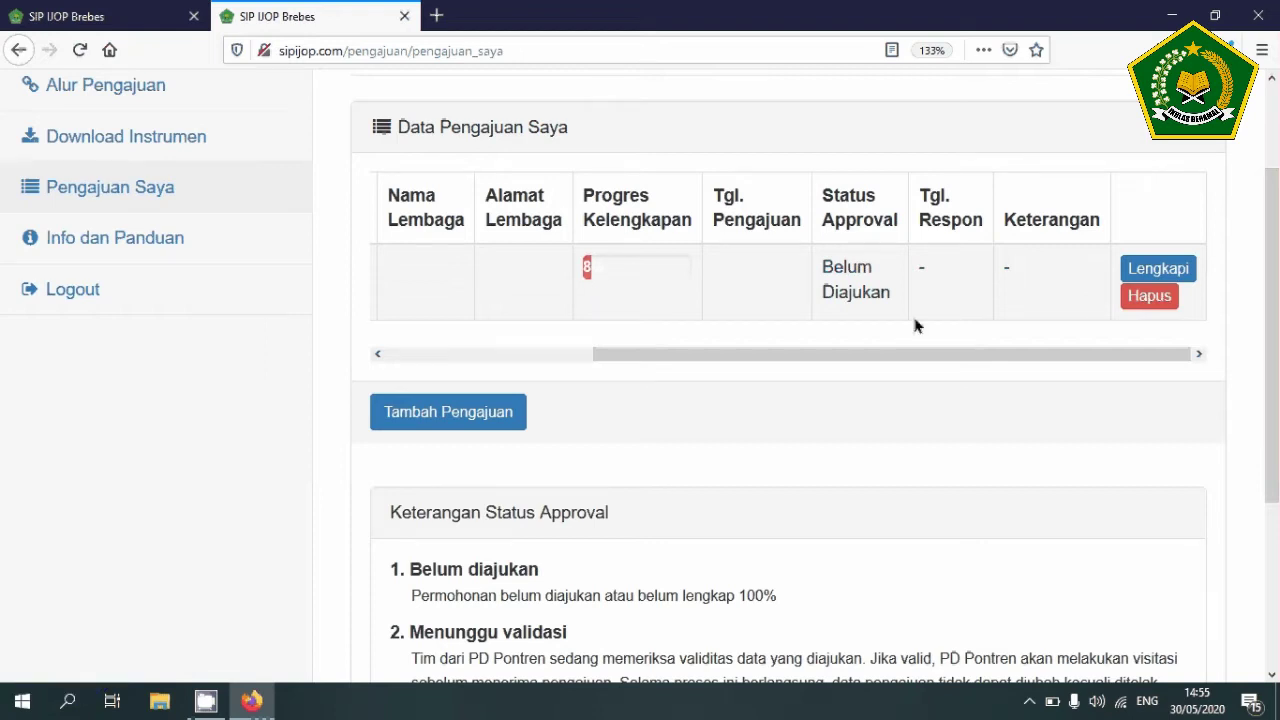
# - Open the application's form and enter Nama Lembaga 'Assalam' and Tahun Berdiri 2019
pyautogui.click(1180, 270)
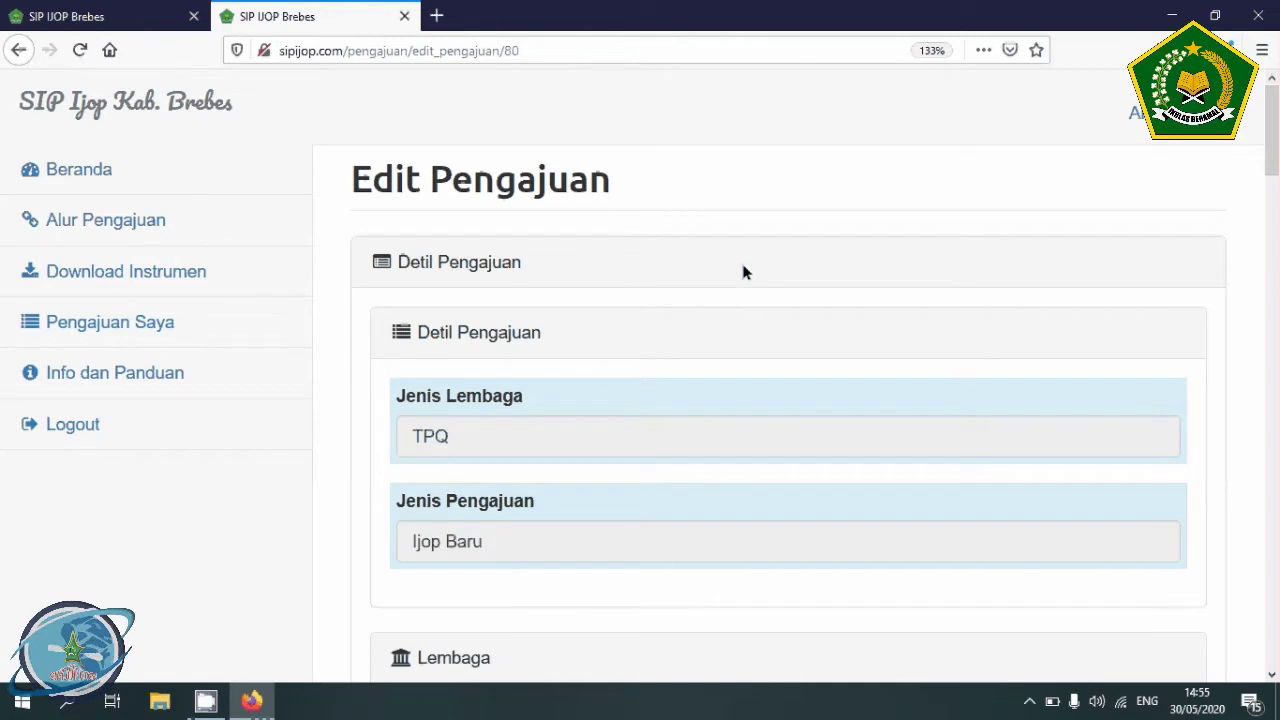
pyautogui.scroll(-3, 626, 269)
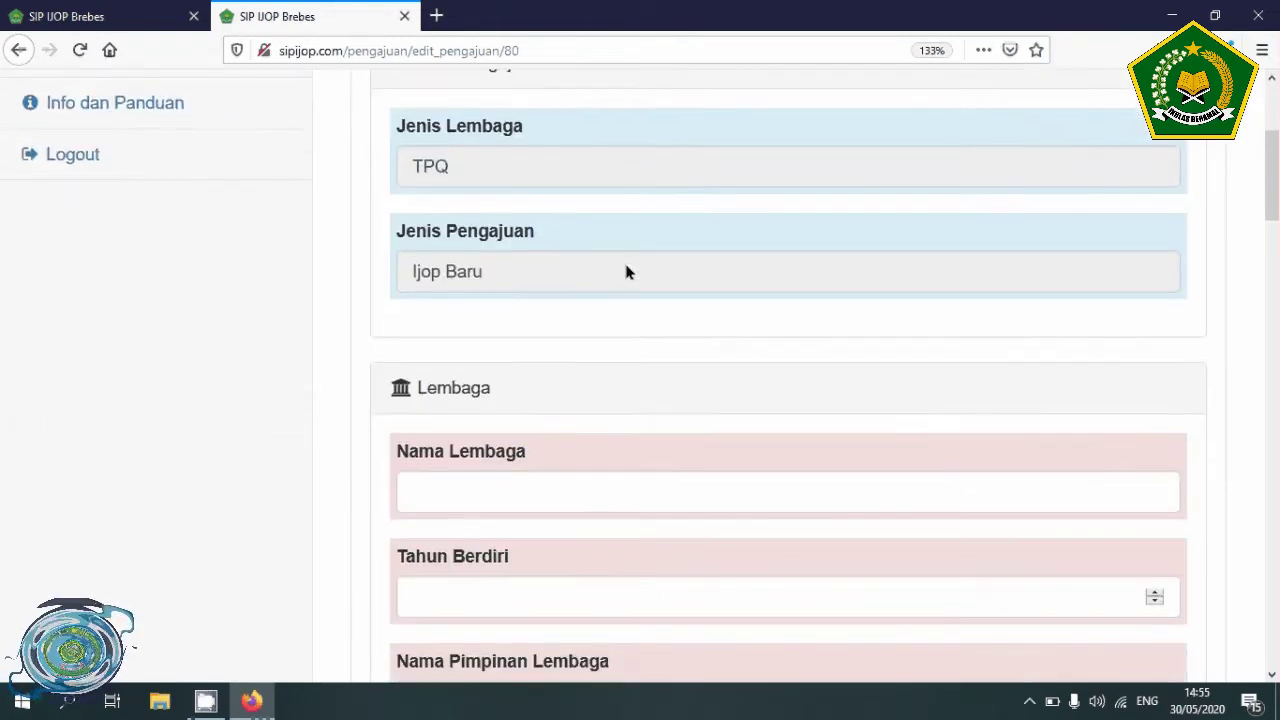
pyautogui.scroll(2, 626, 269)
pyautogui.scroll(-2, 626, 269)
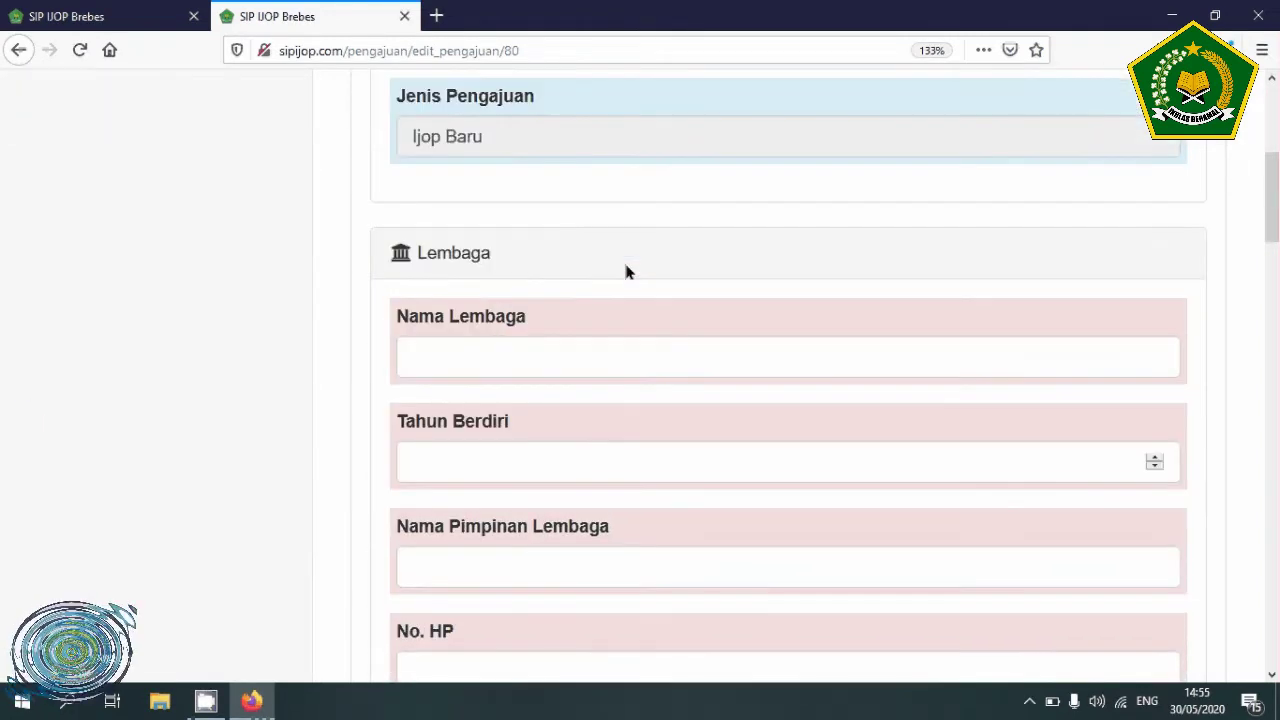
pyautogui.scroll(-1, 626, 269)
pyautogui.click(609, 223)
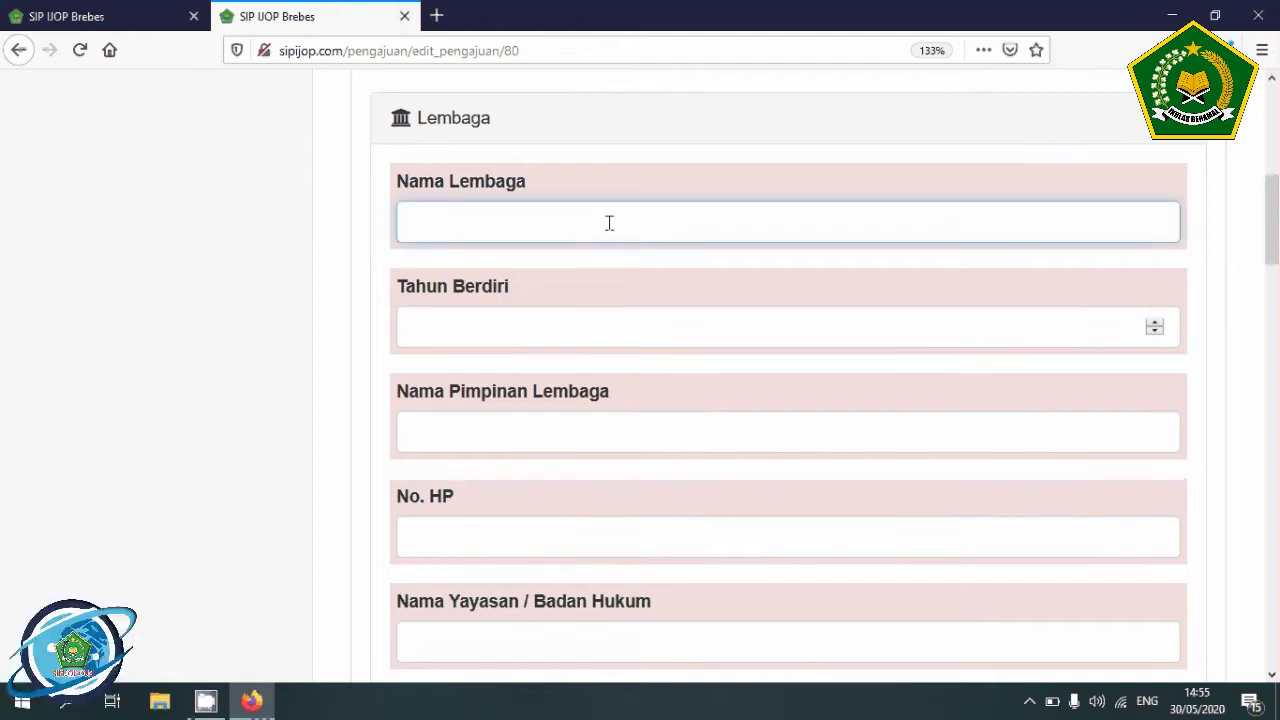
pyautogui.write('T')
pyautogui.press('BackSpace')
pyautogui.write('Assalam')
pyautogui.press('Tab')
pyautogui.write('2019')
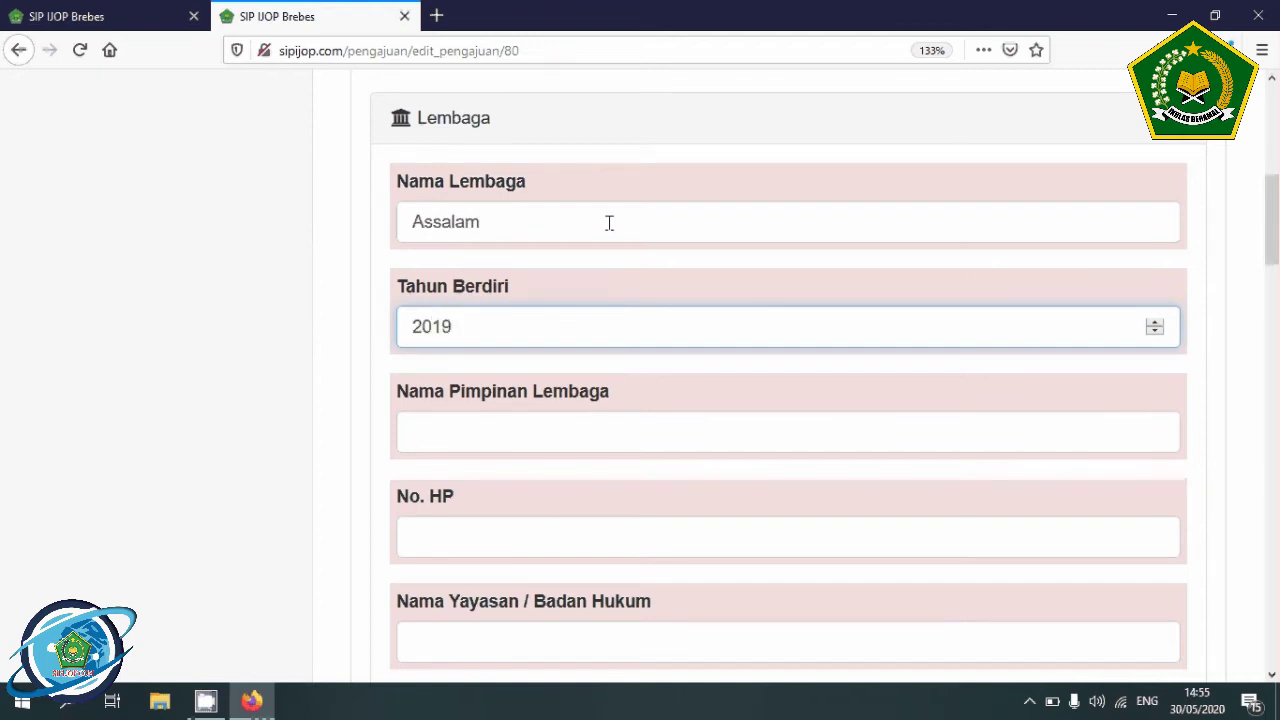
# - Fill in the leader's name and pick a suggested mobile number for No. HP
pyautogui.press('Tab')
pyautogui.write('Ahmad')
pyautogui.press('Tab')
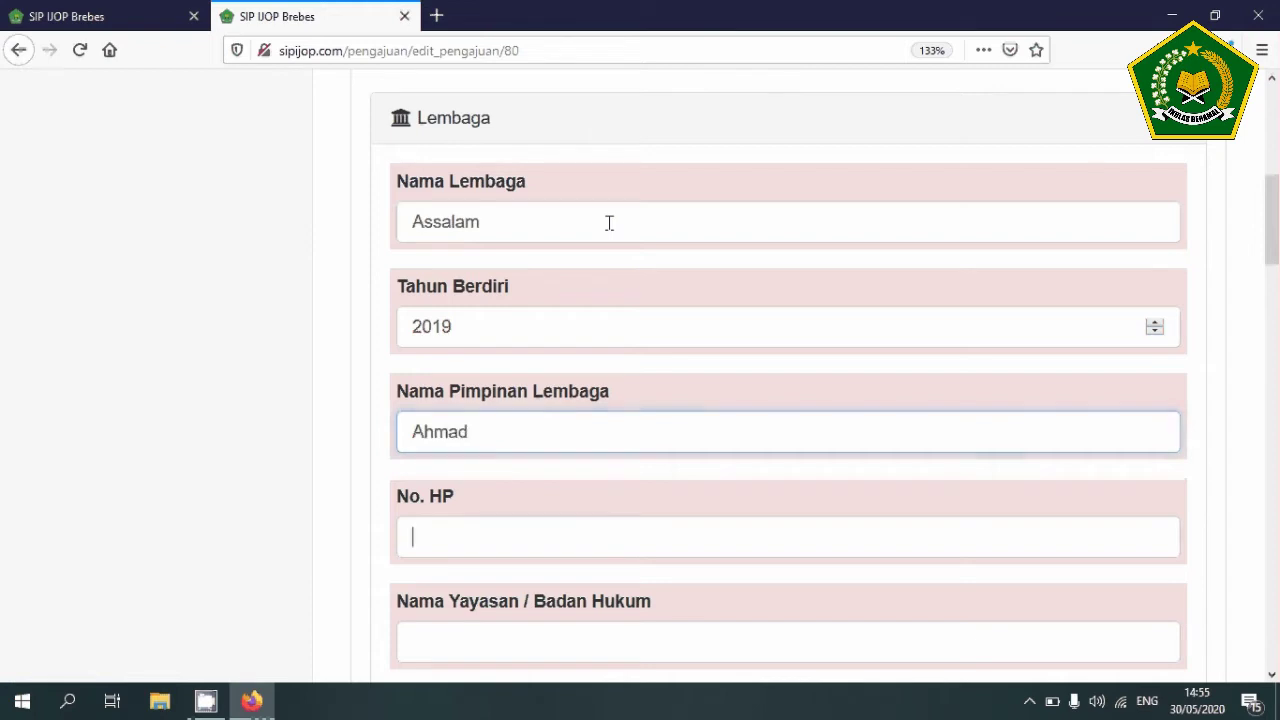
pyautogui.scroll(-3, 609, 222)
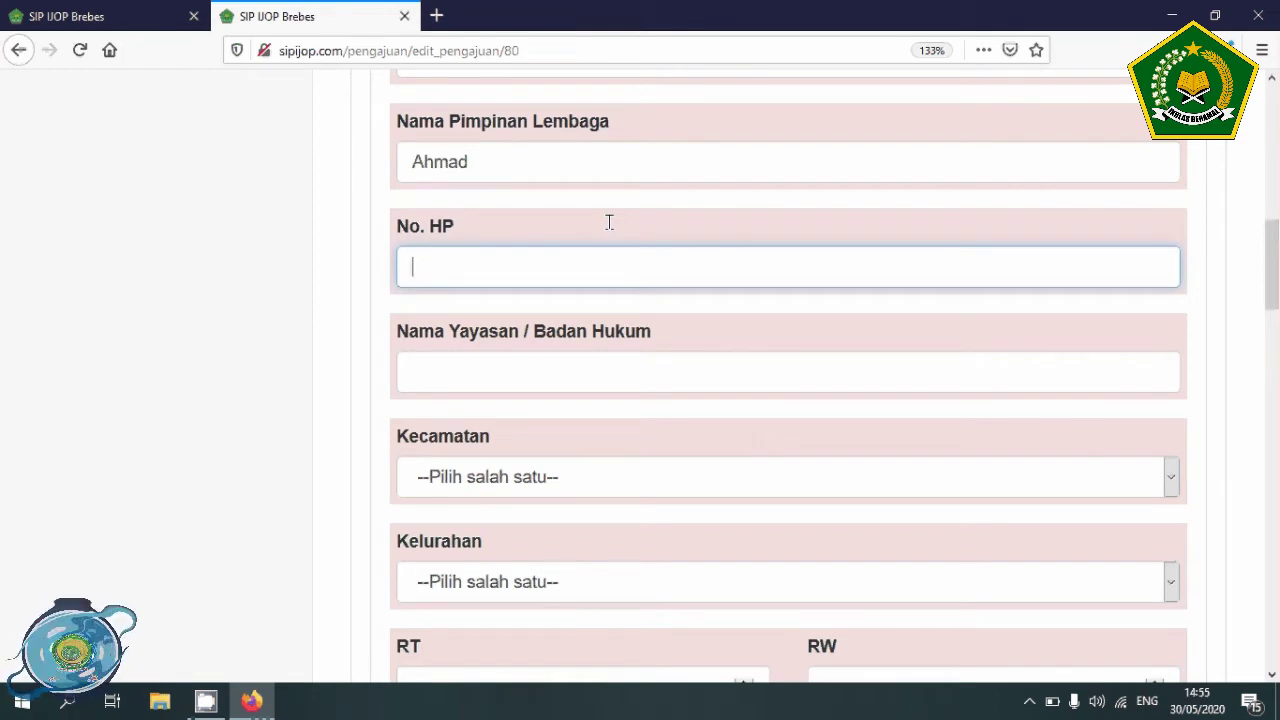
pyautogui.write('085')
pyautogui.press('Down')
pyautogui.press('Down')
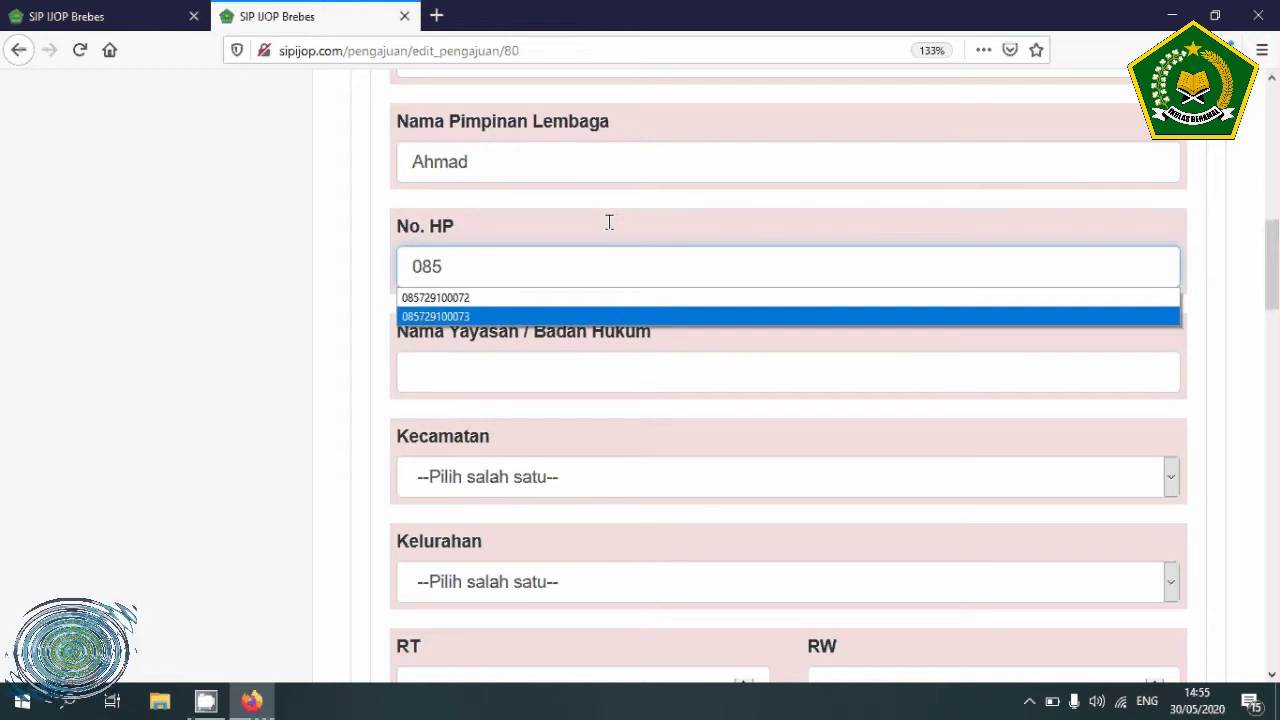
pyautogui.press('Return')
# - Enter Nama Yayasan 'Yayasan Assalam'
pyautogui.click(523, 370)
pyautogui.write('Ya')
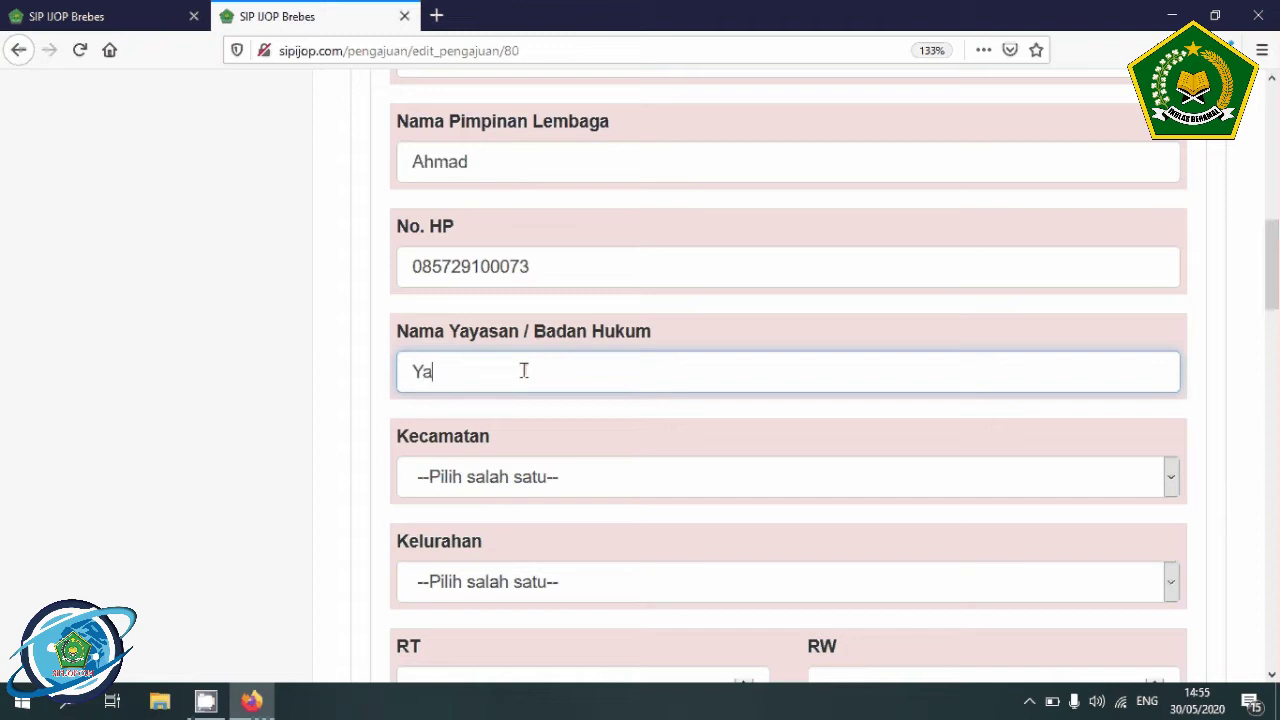
pyautogui.write('yasan Assalam')
pyautogui.press('Tab')
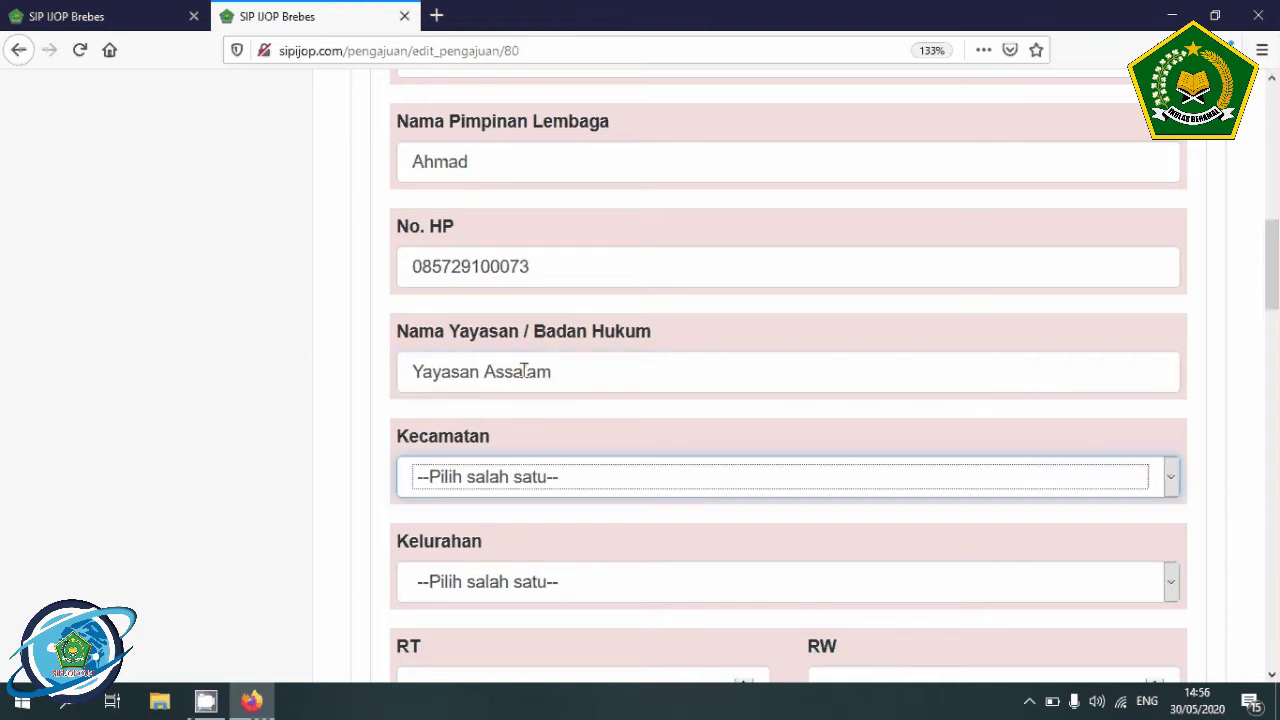
# - Choose Brebes as Kecamatan and Brebes (52212) as Kelurahan
pyautogui.scroll(-3, 524, 371)
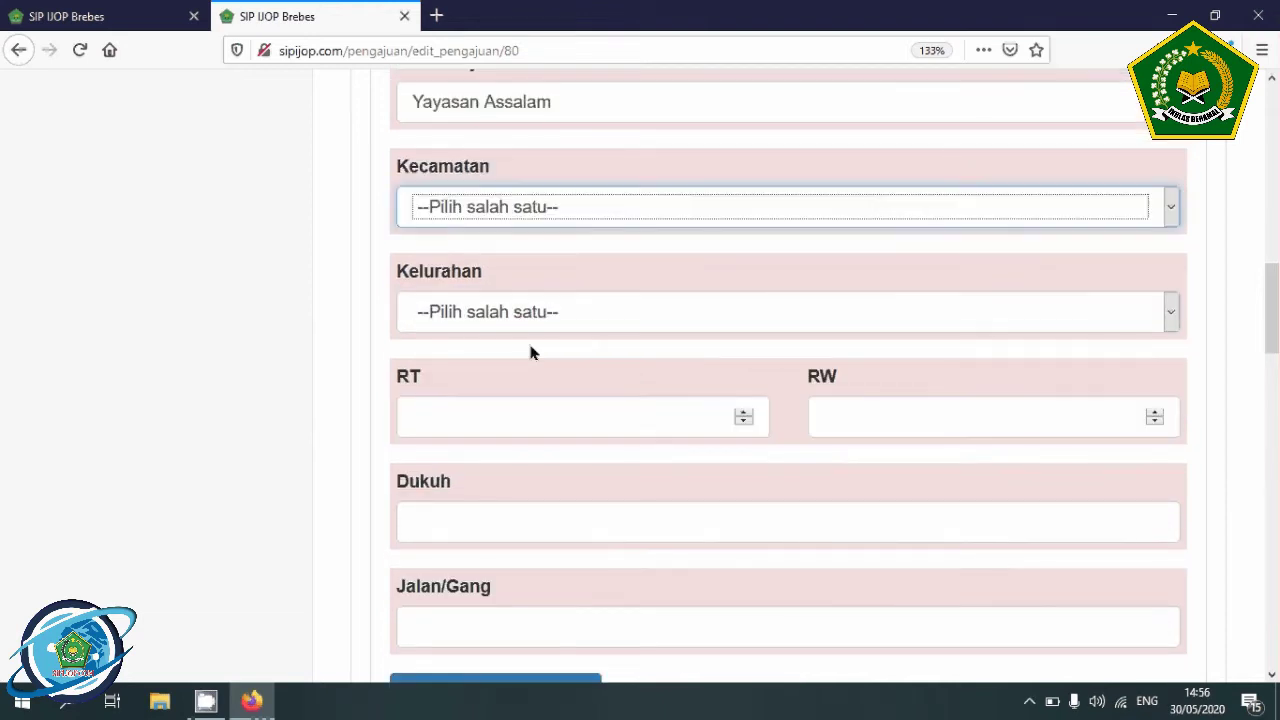
pyautogui.click(576, 208)
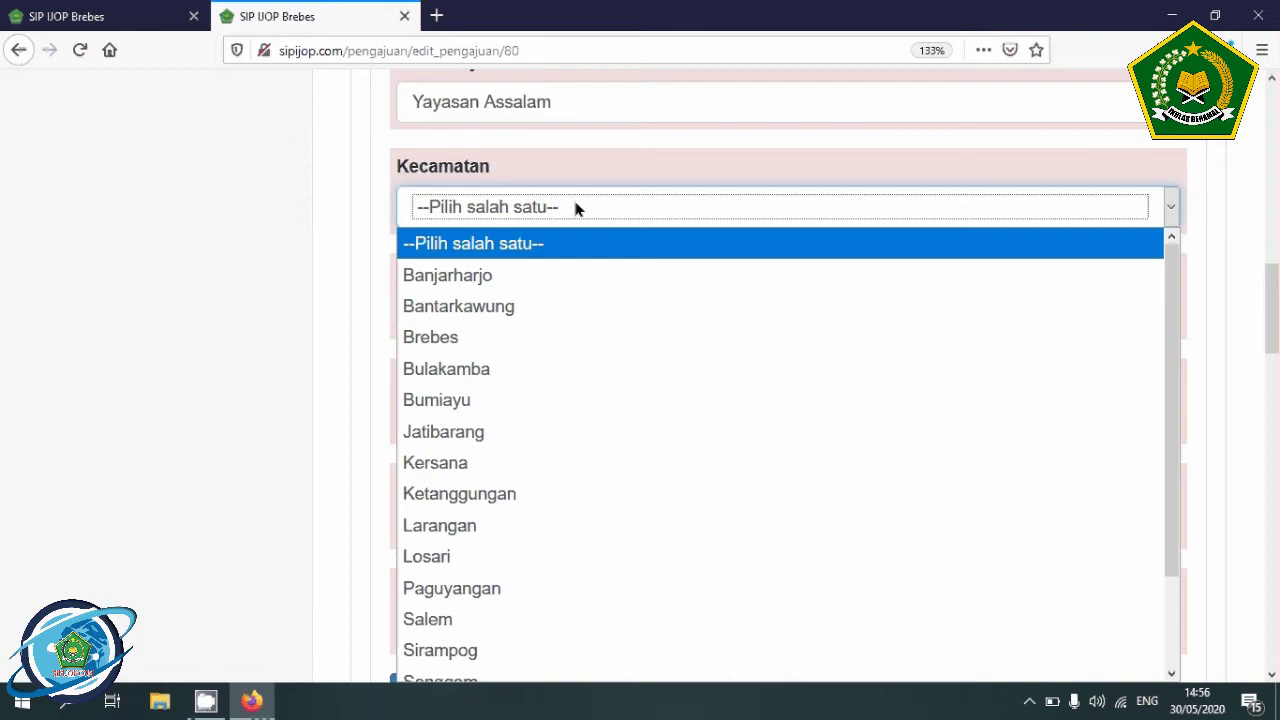
pyautogui.click(476, 337)
pyautogui.click(474, 313)
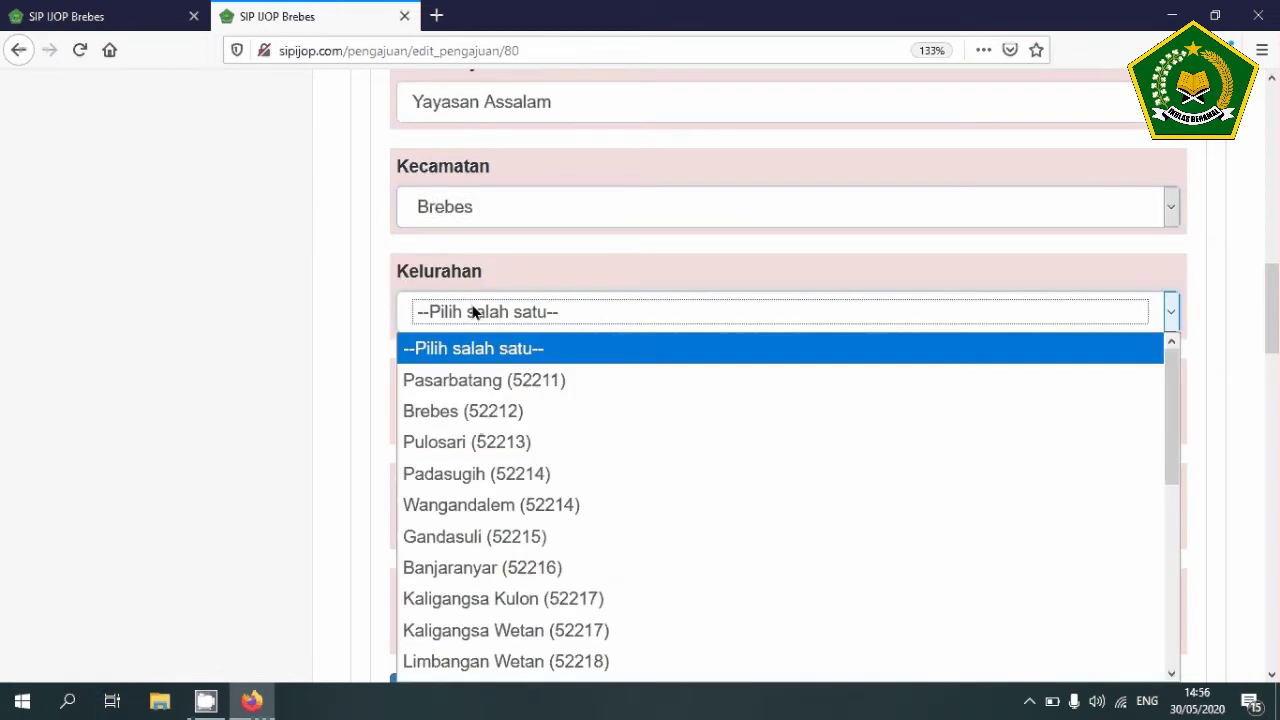
pyautogui.click(465, 418)
# - Enter RT 2, RW 3, Dukuh Brebes and the street address, then save the institution data
pyautogui.click(472, 420)
pyautogui.write('2')
pyautogui.press('Tab')
pyautogui.write('3')
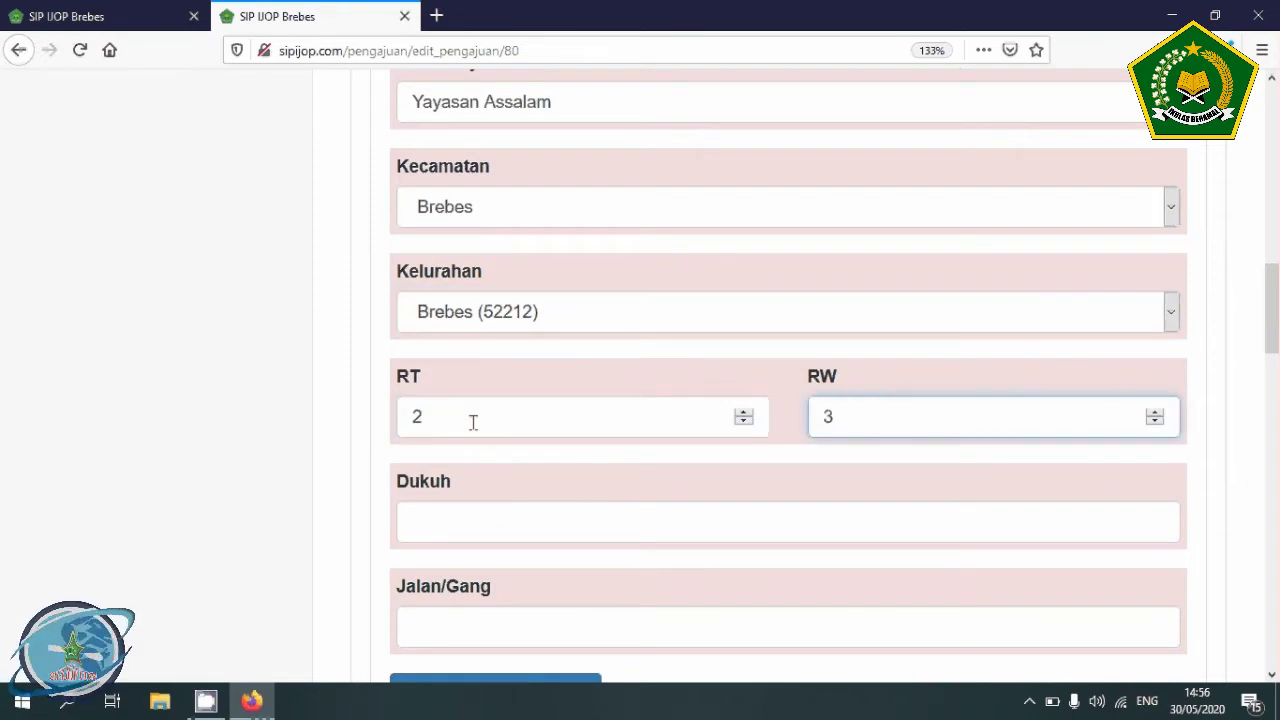
pyautogui.scroll(-1, 473, 421)
pyautogui.scroll(-3, 474, 437)
pyautogui.click(510, 257)
pyautogui.write('Brebes')
pyautogui.press('Tab')
pyautogui.write('Jl. P')
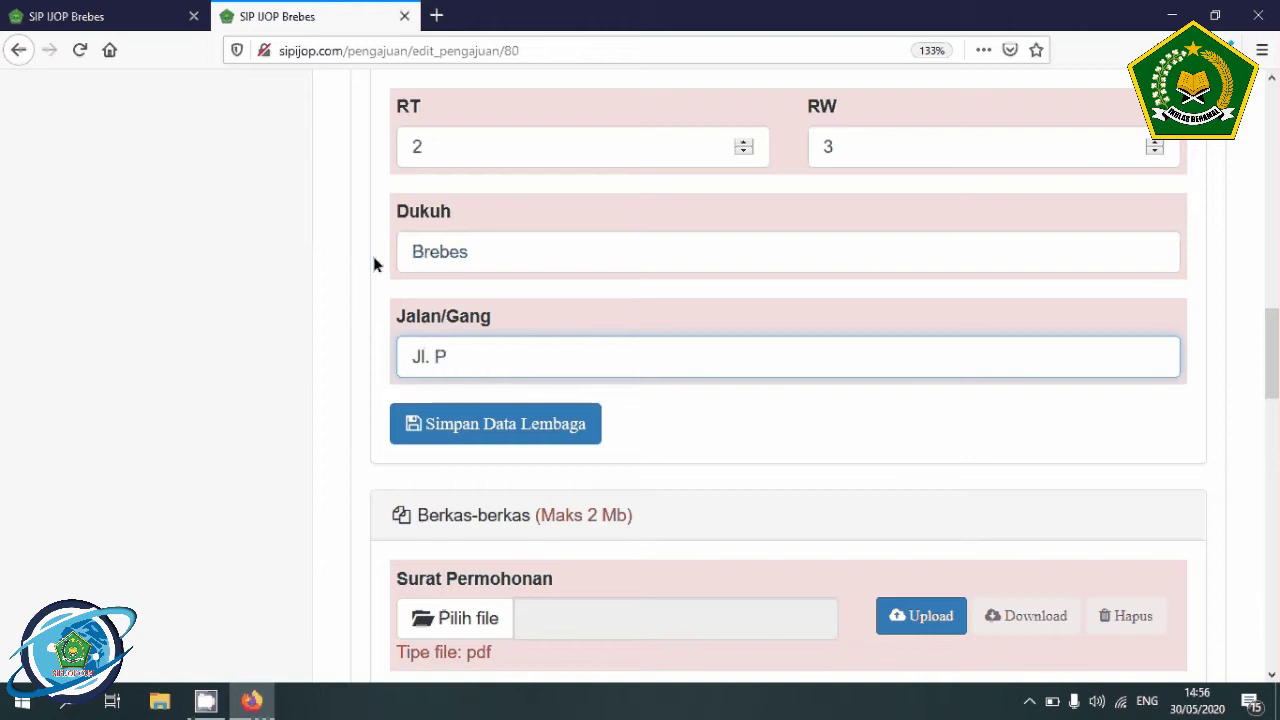
pyautogui.write('antura')
pyautogui.click(498, 416)
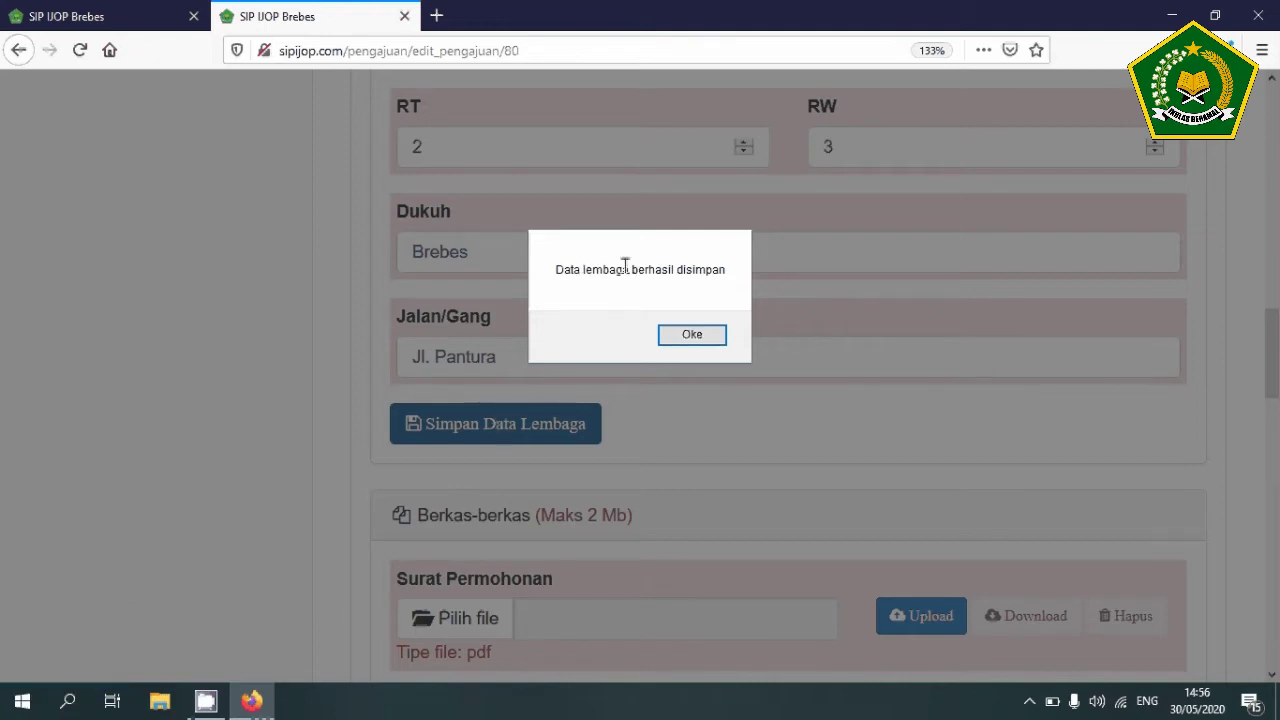
# - Dismiss the save alert and scroll down to the Progres Kelengkapan bar, still showing 8%
pyautogui.click(691, 334)
pyautogui.scroll(-2, 692, 340)
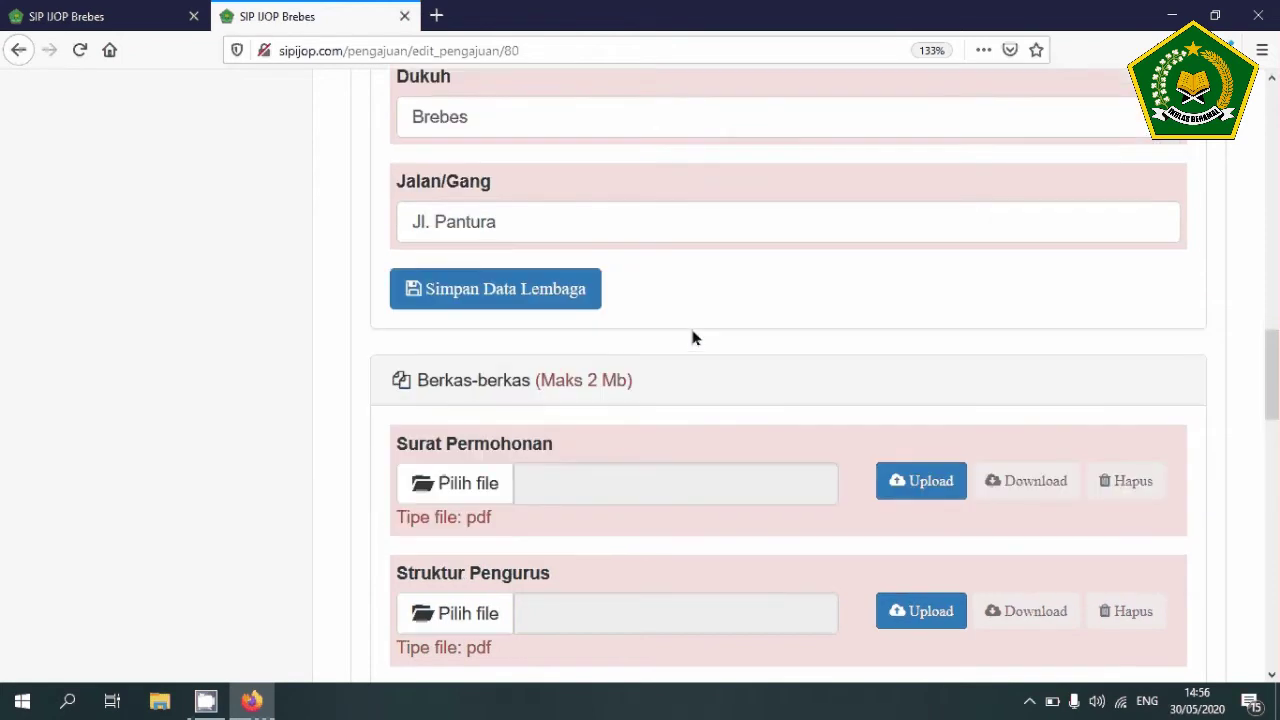
pyautogui.scroll(5, 695, 338)
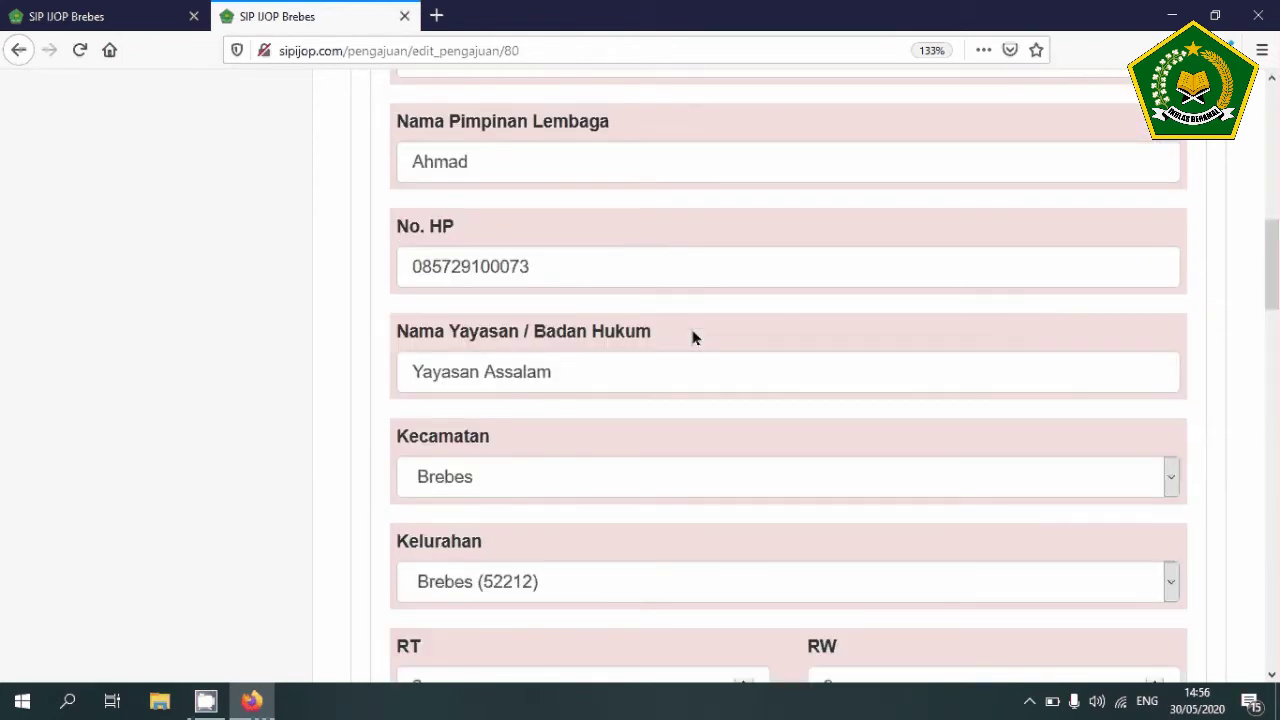
pyautogui.scroll(5, 695, 338)
pyautogui.scroll(-4, 695, 338)
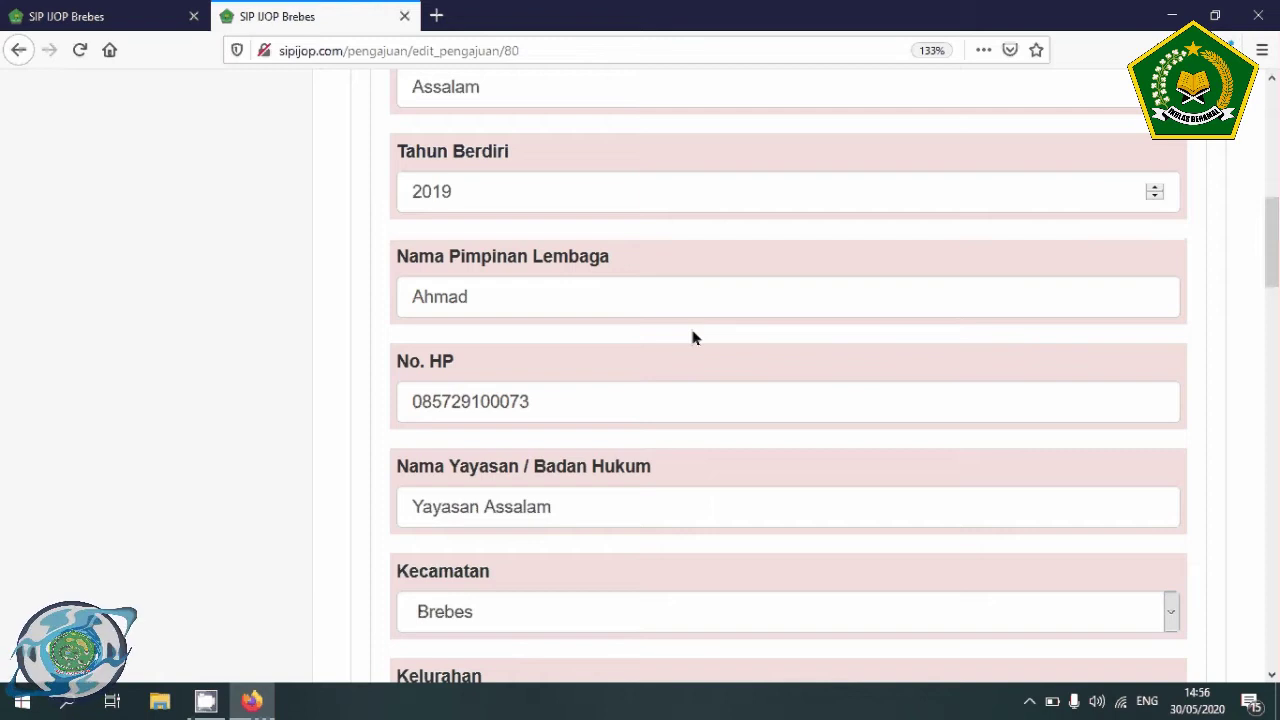
pyautogui.scroll(2, 695, 338)
pyautogui.scroll(-6, 695, 338)
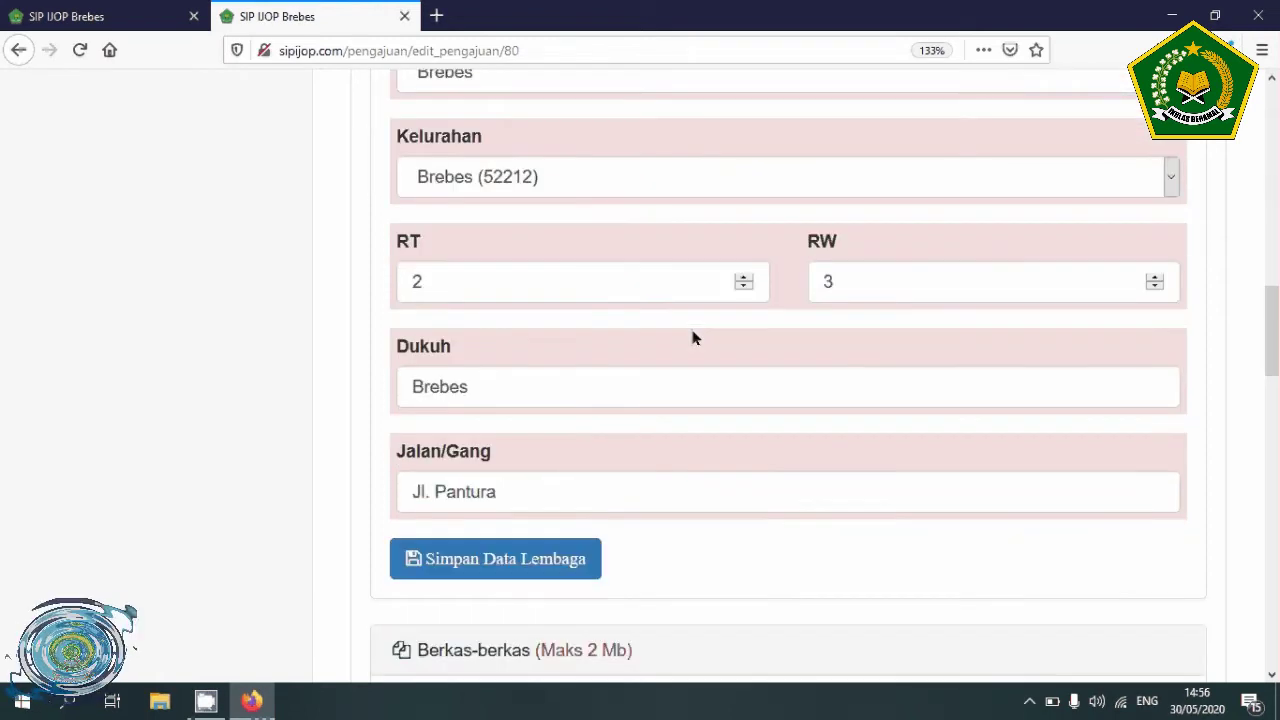
pyautogui.scroll(-15, 695, 338)
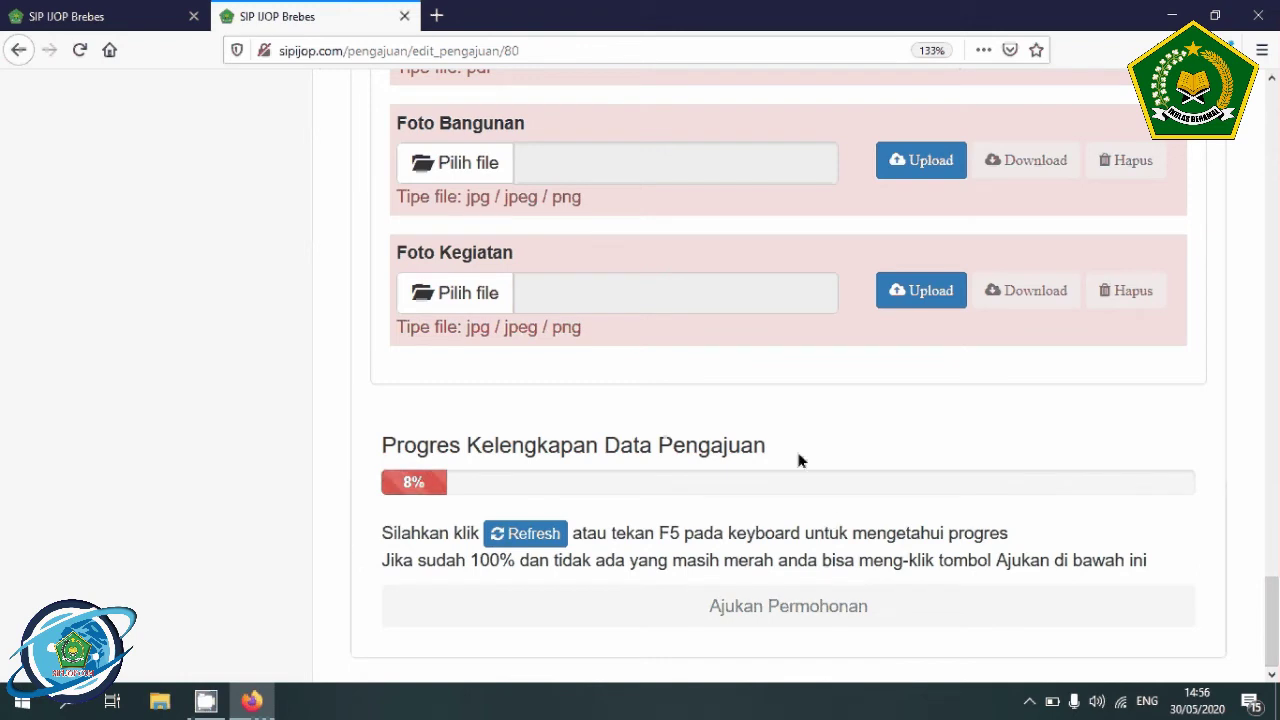
pyautogui.click(532, 538)
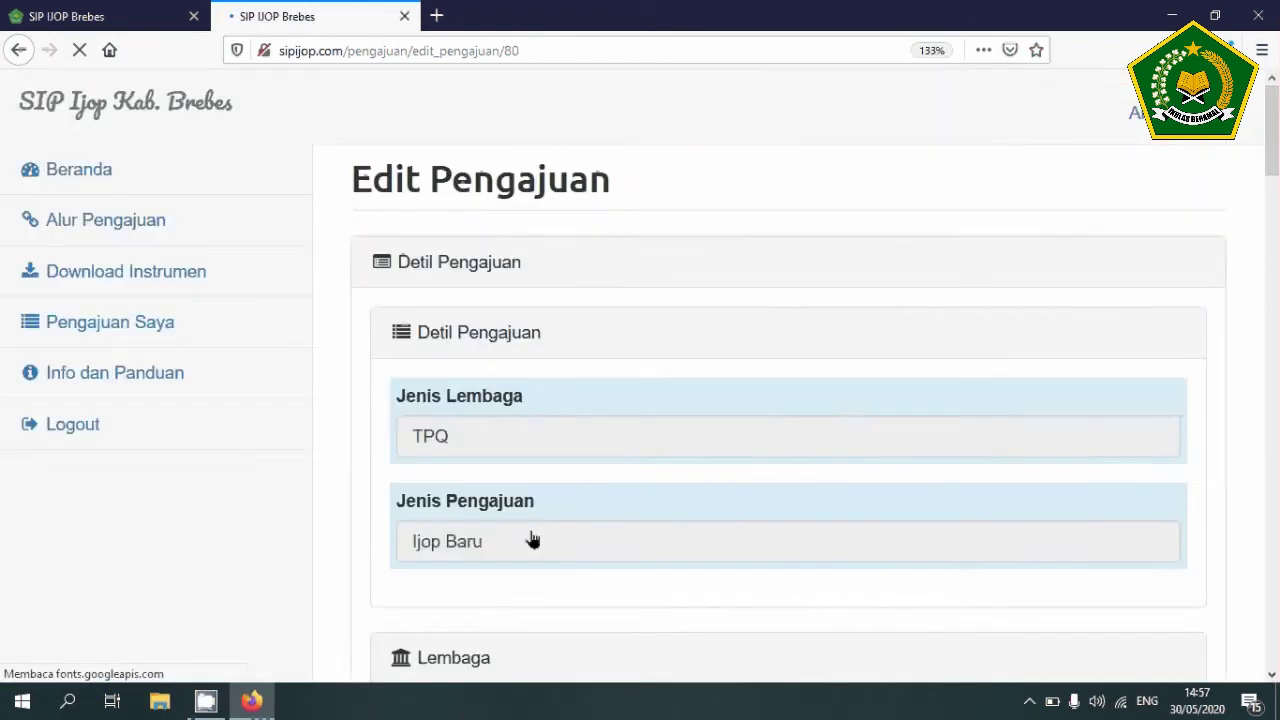
pyautogui.scroll(-20, 532, 540)
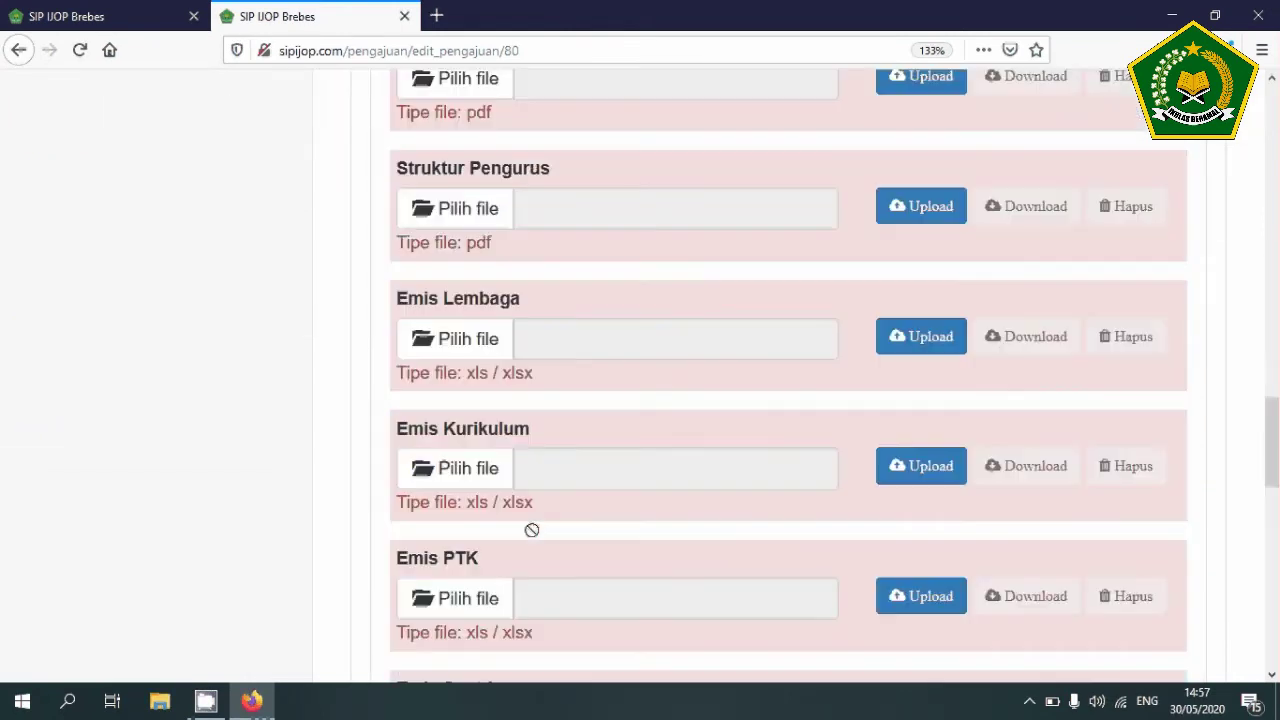
pyautogui.scroll(-10, 531, 532)
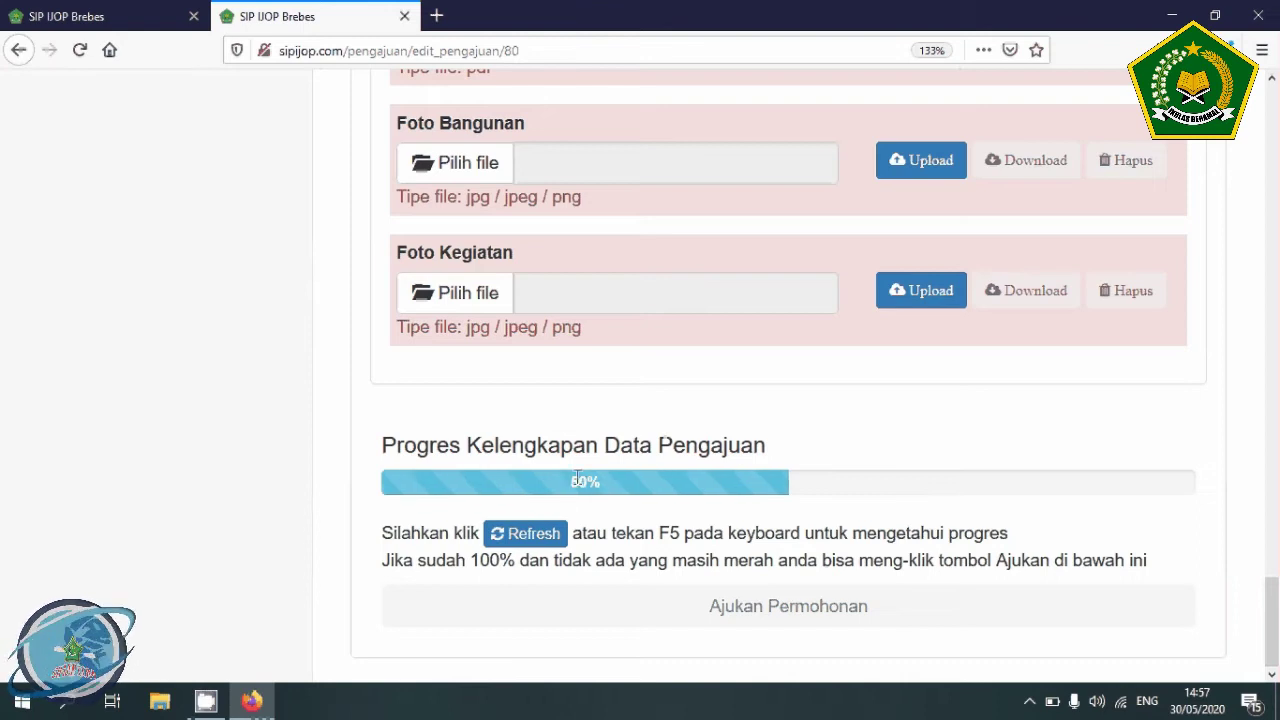
pyautogui.scroll(4, 577, 480)
pyautogui.scroll(15, 577, 477)
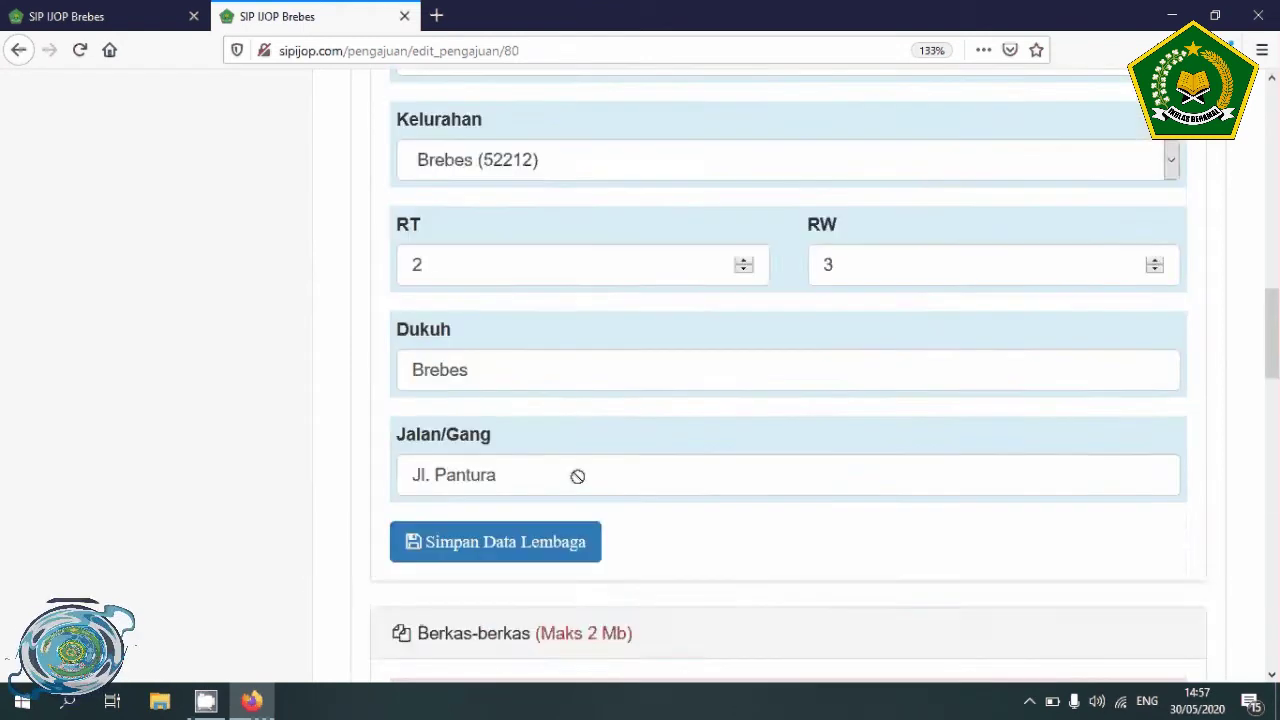
pyautogui.scroll(3, 577, 317)
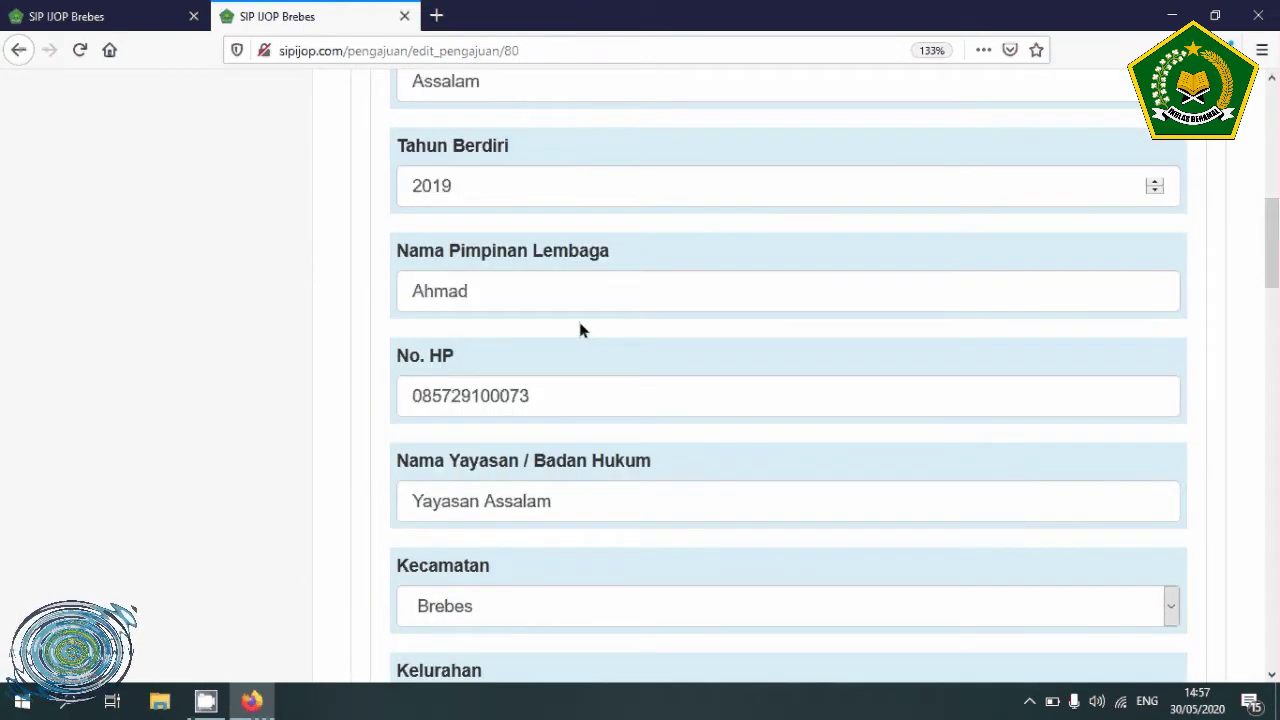
pyautogui.scroll(-15, 577, 317)
pyautogui.scroll(-10, 580, 330)
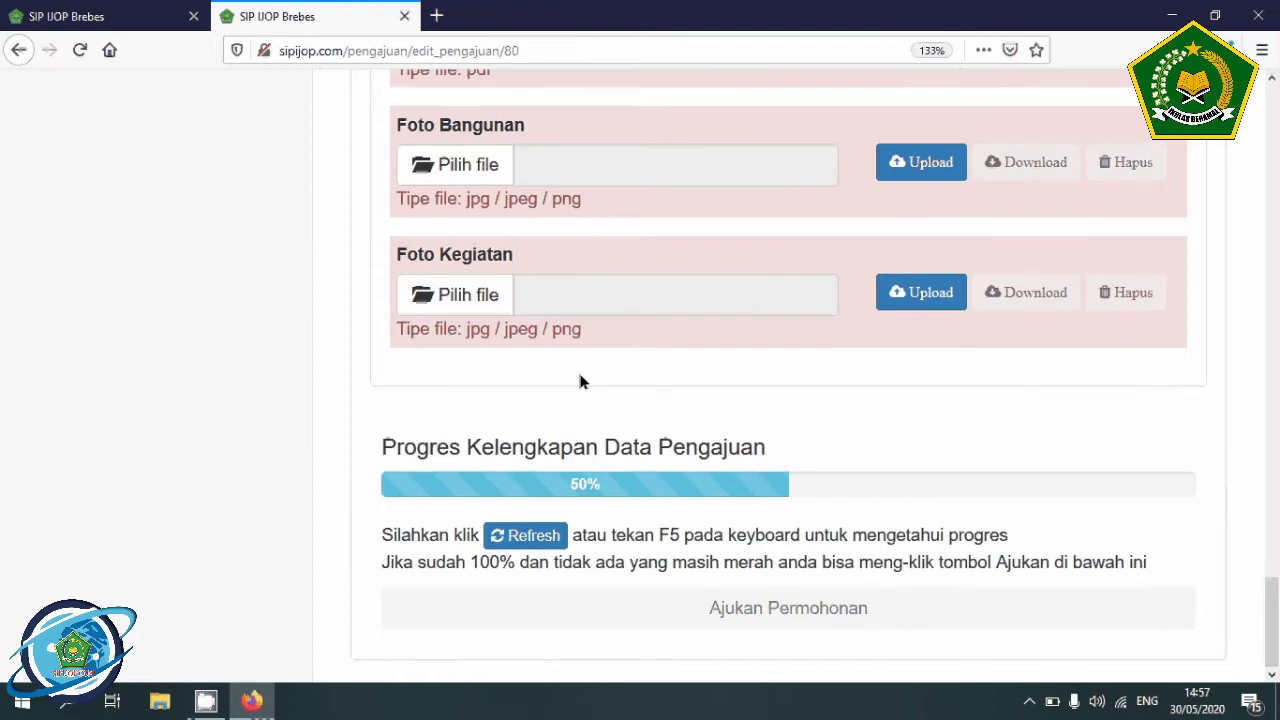
pyautogui.scroll(5, 580, 381)
pyautogui.scroll(5, 580, 381)
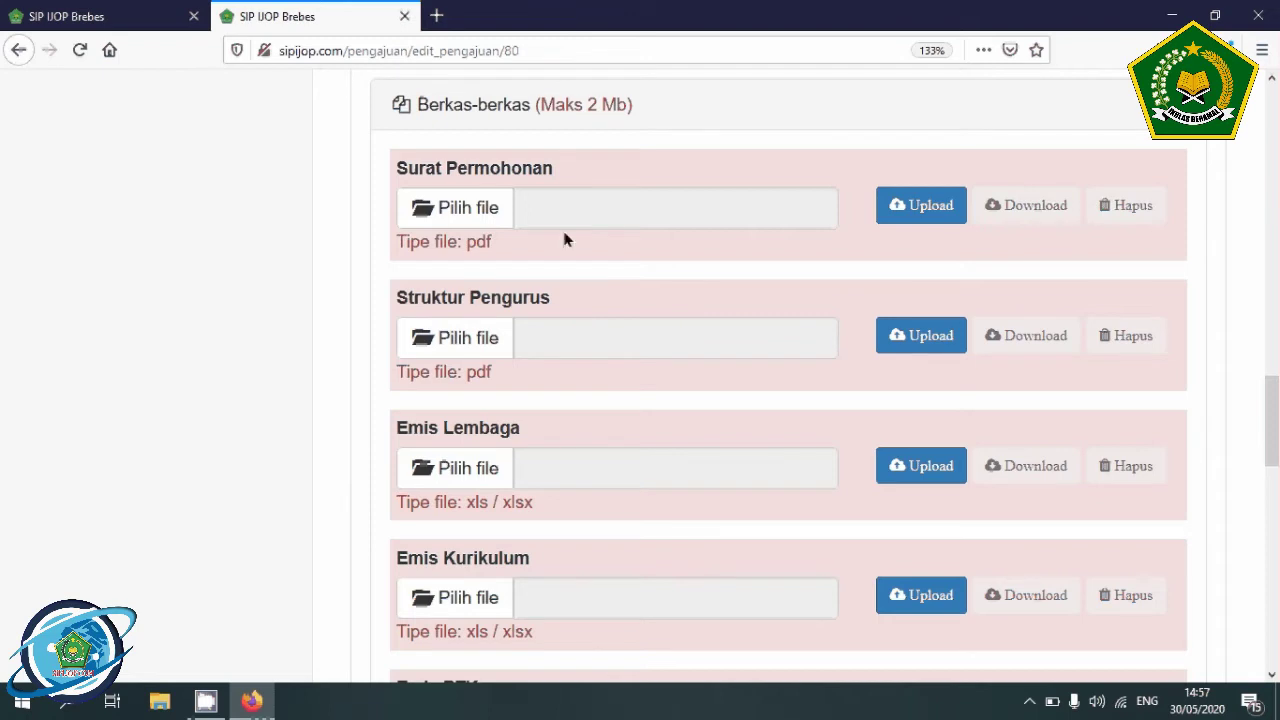
pyautogui.scroll(2, 630, 187)
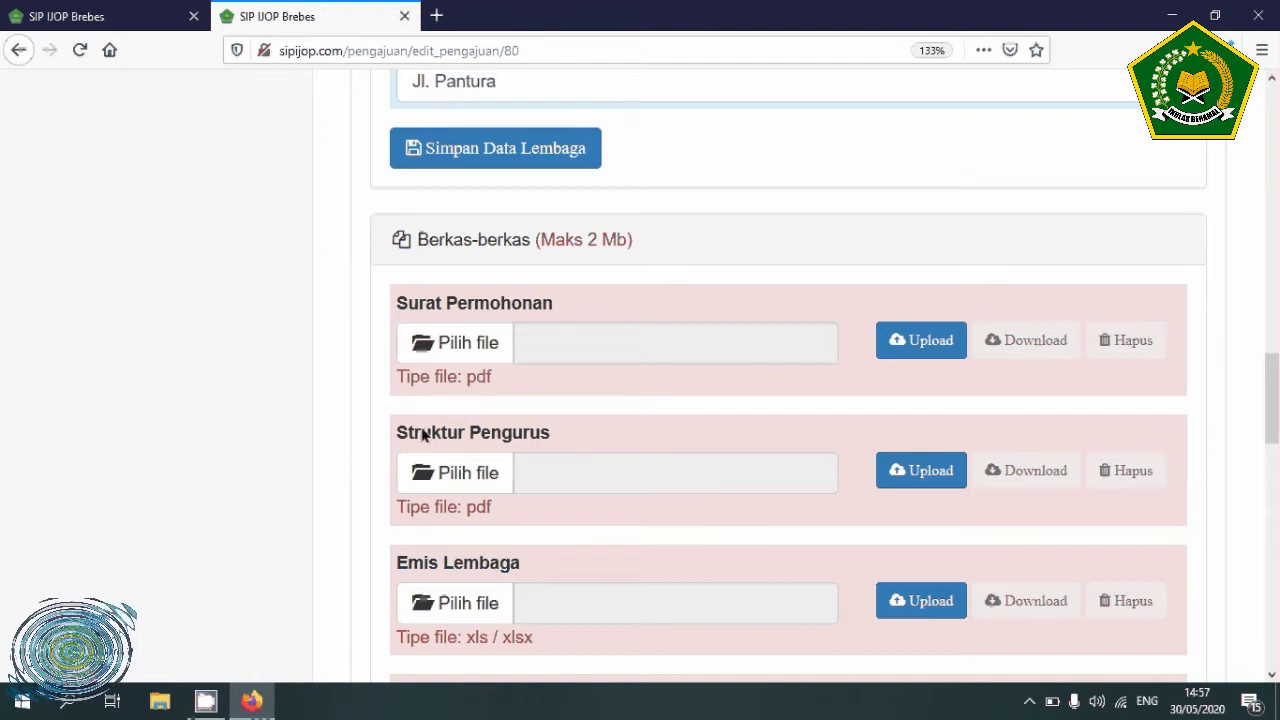
pyautogui.scroll(-5, 476, 334)
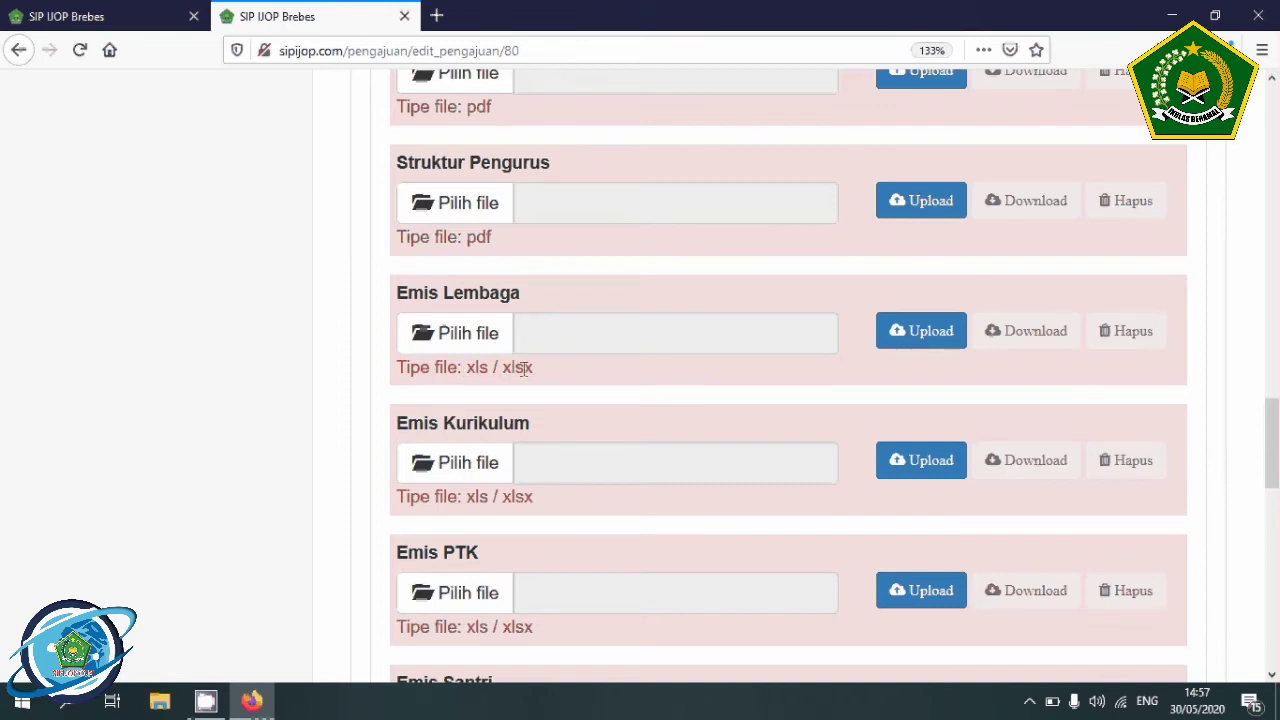
pyautogui.scroll(-3, 523, 369)
pyautogui.scroll(-3, 518, 355)
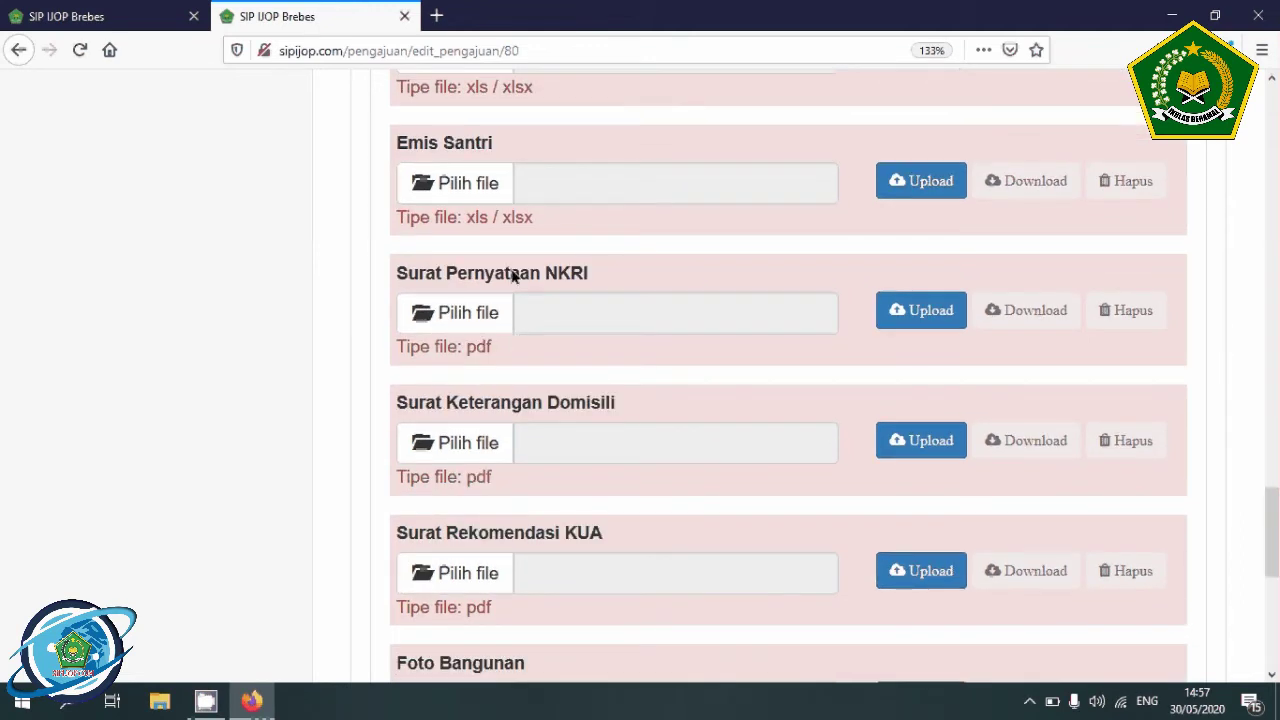
pyautogui.scroll(-4, 536, 315)
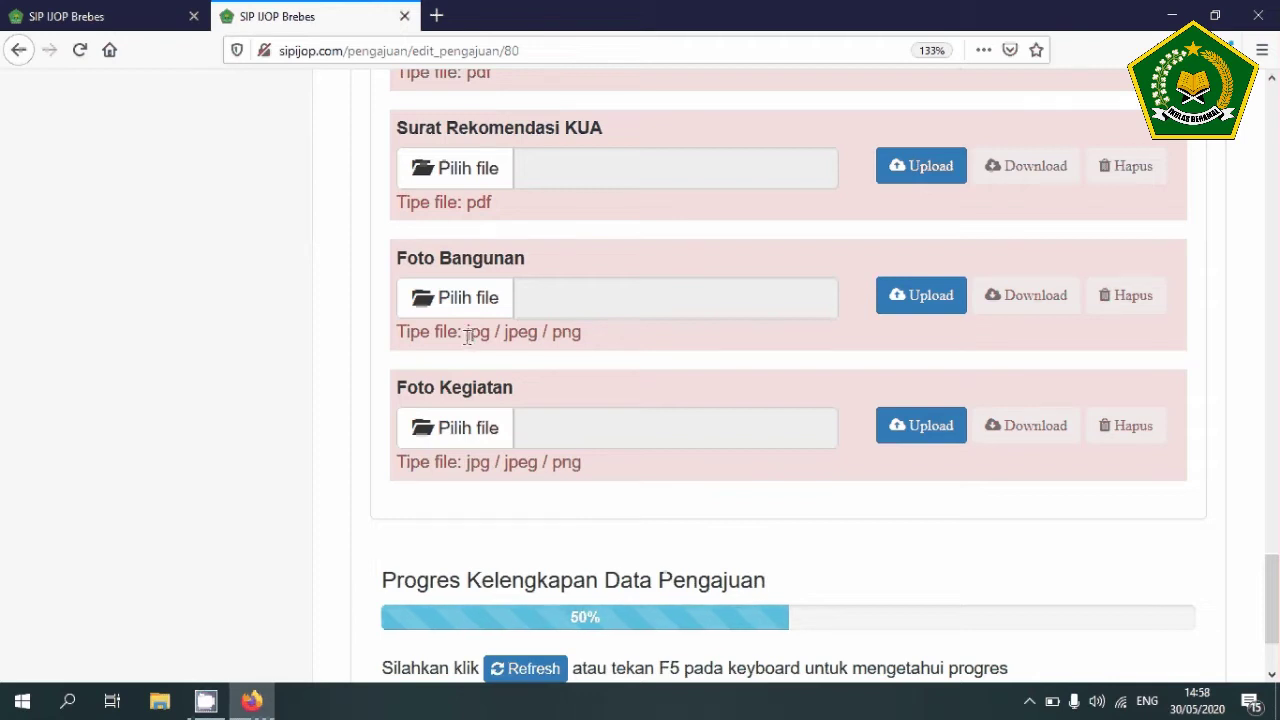
pyautogui.moveTo(467, 333); pyautogui.dragTo(584, 342)
pyautogui.click(580, 335)
pyautogui.scroll(15, 575, 328)
# - Choose and upload the Surat Permohonan document from Berkas Persyaratan
pyautogui.scroll(3, 575, 328)
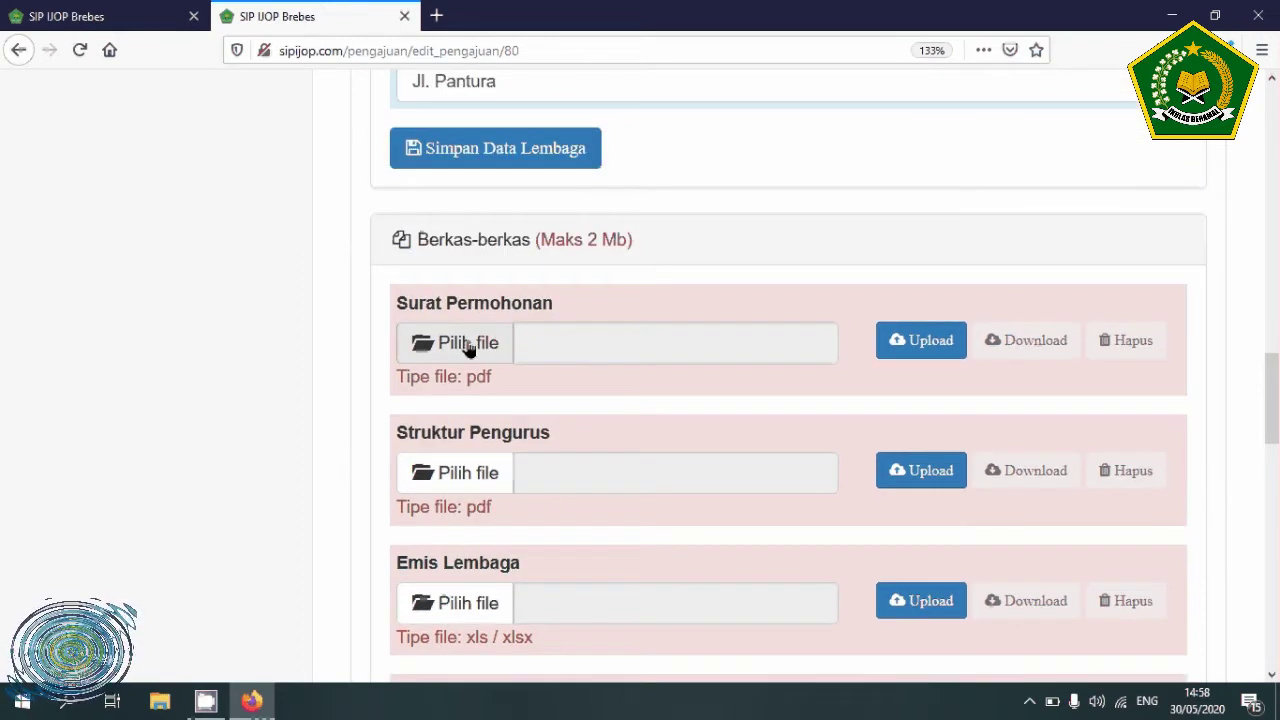
pyautogui.click(468, 345)
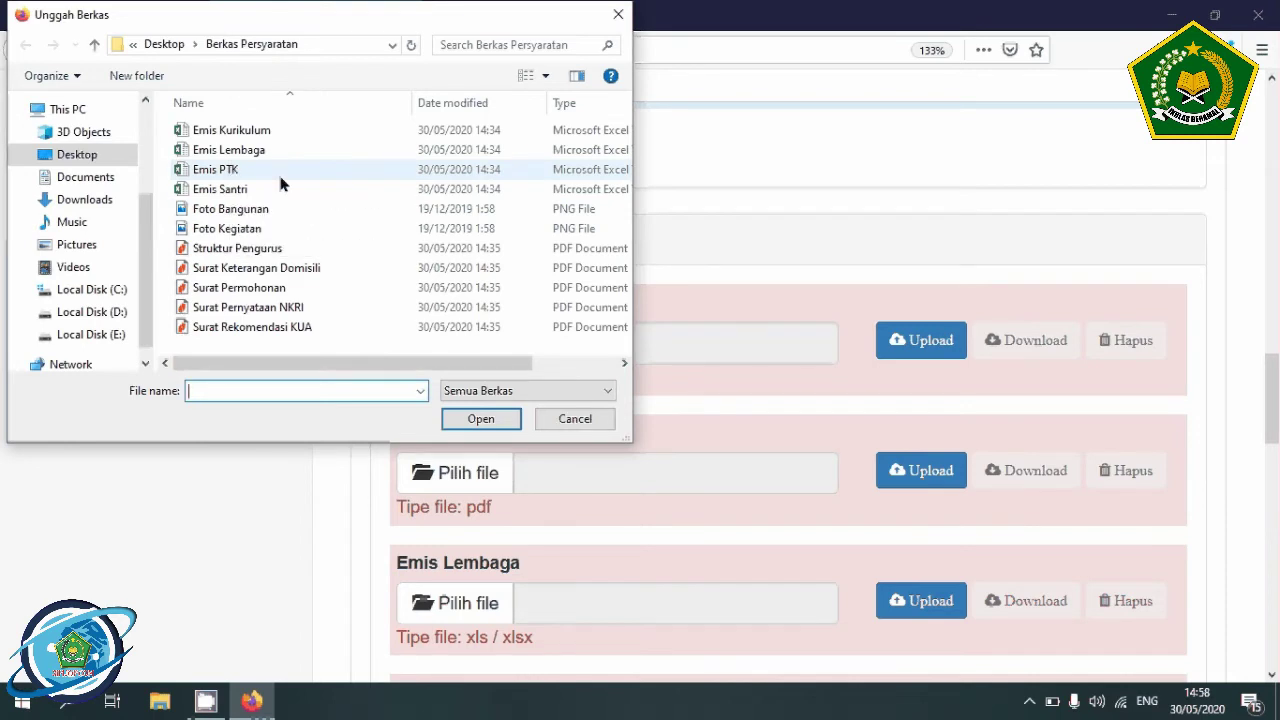
pyautogui.click(215, 287)
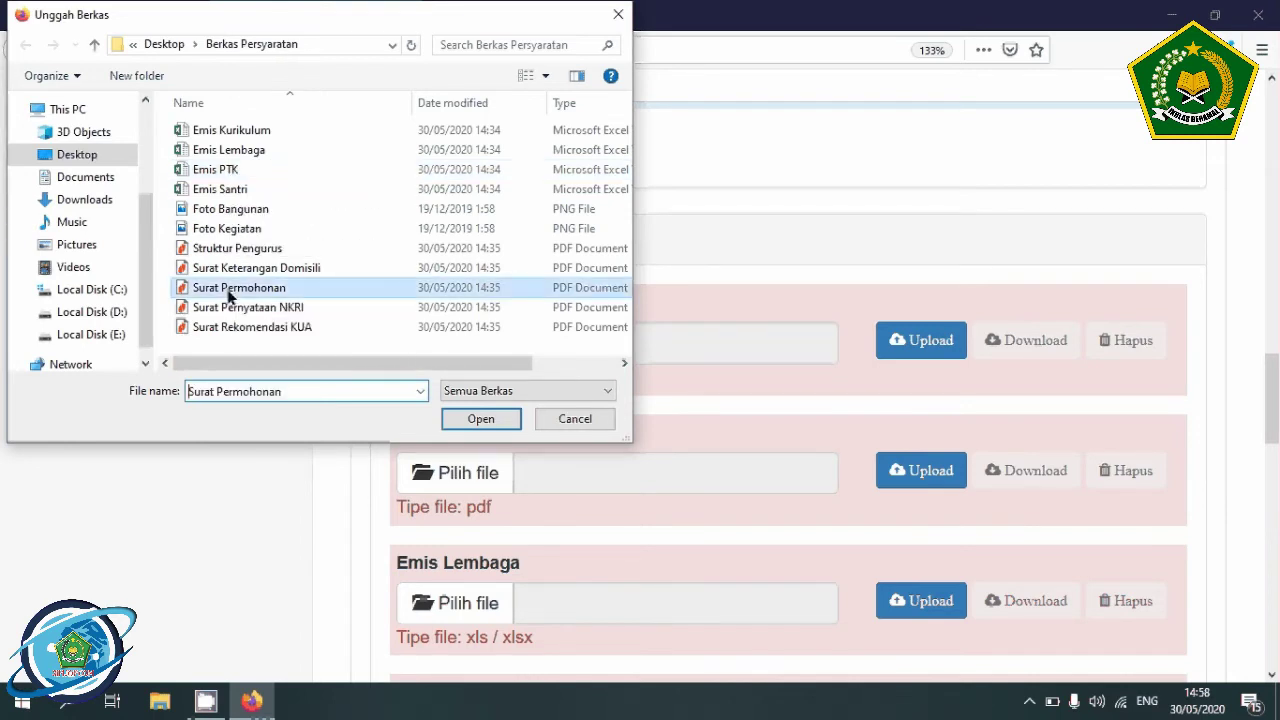
pyautogui.click(480, 418)
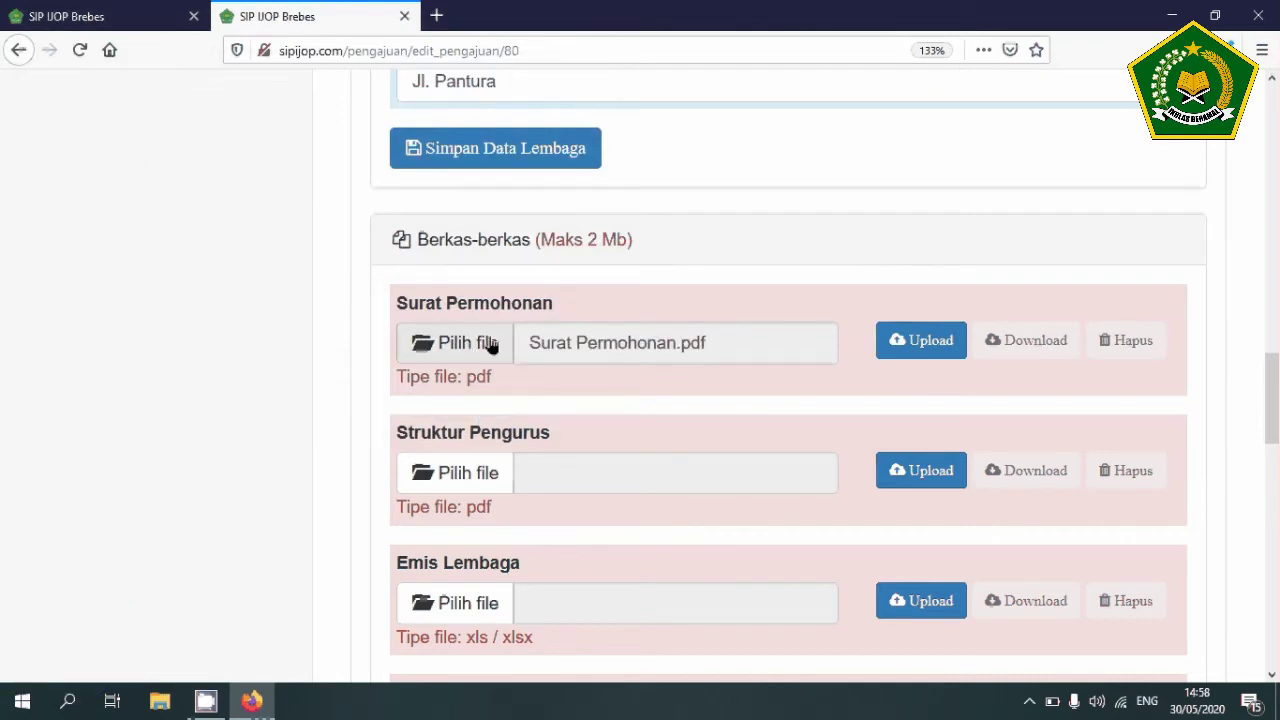
pyautogui.click(930, 342)
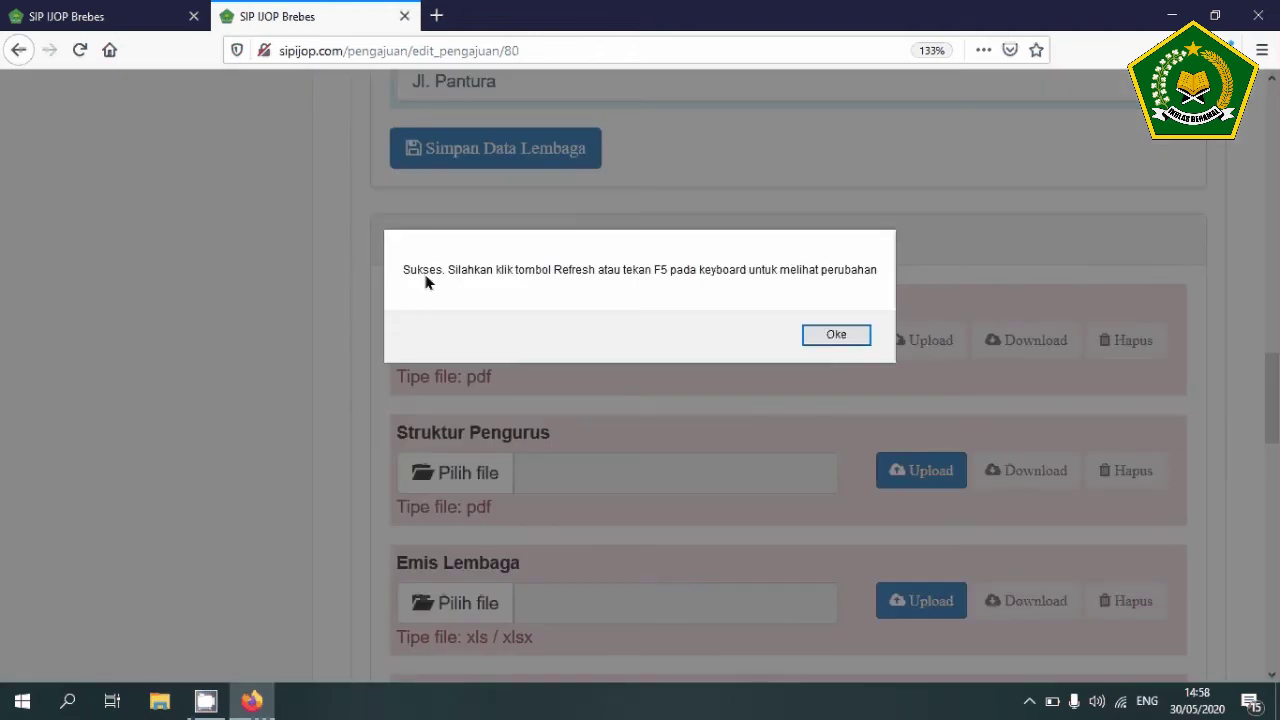
pyautogui.click(836, 334)
# - Attach the Struktur Pengurus document and the Emis Lembaga spreadsheet to their rows
pyautogui.scroll(-1, 747, 358)
pyautogui.scroll(-1, 600, 354)
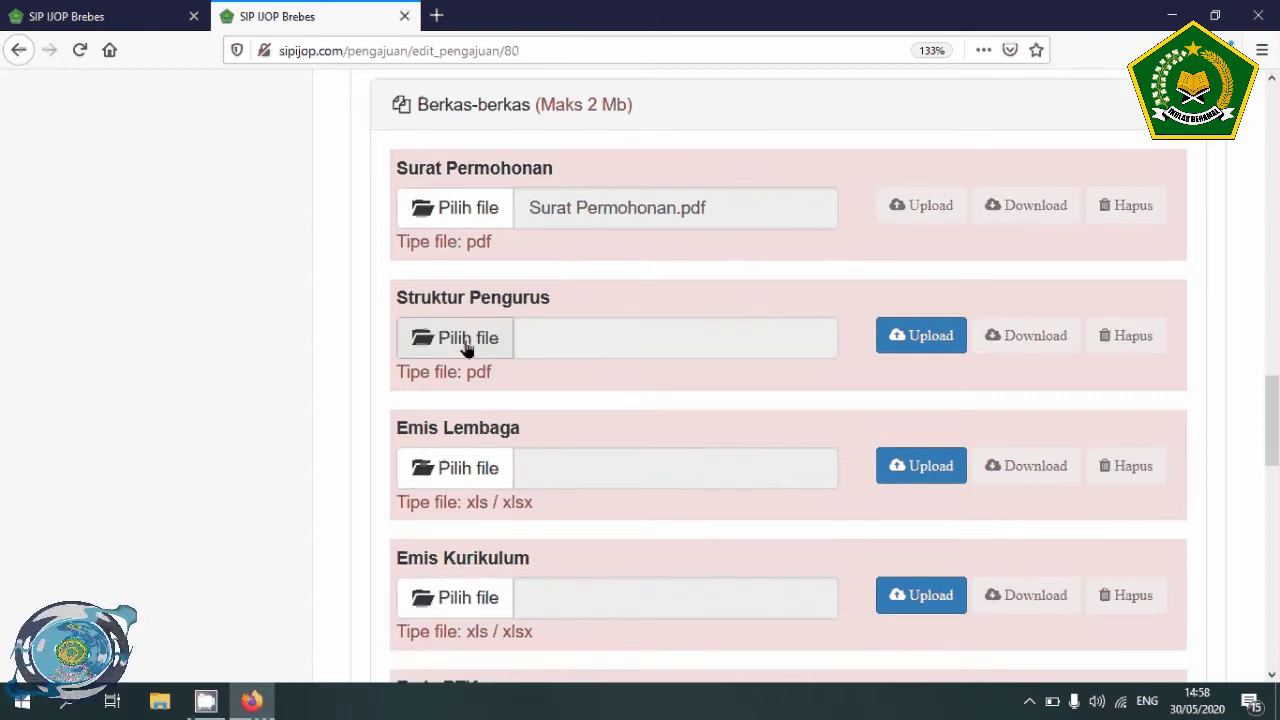
pyautogui.click(466, 345)
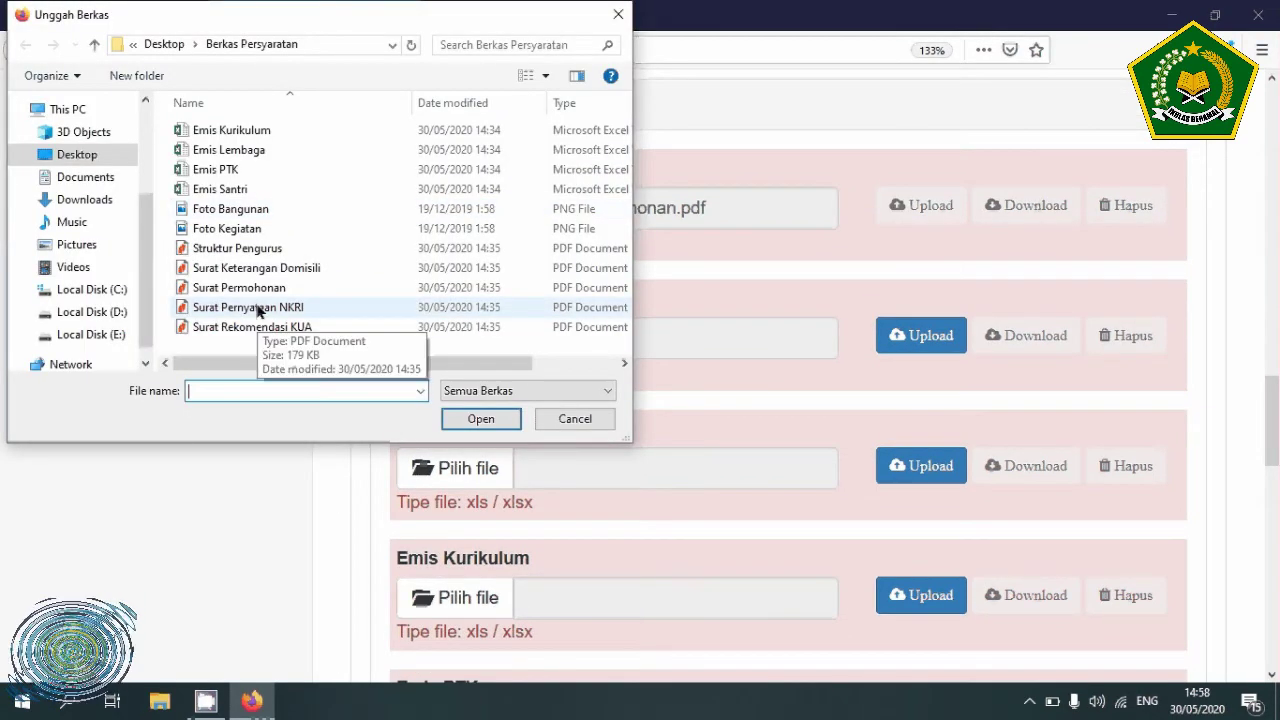
pyautogui.doubleClick(255, 257)
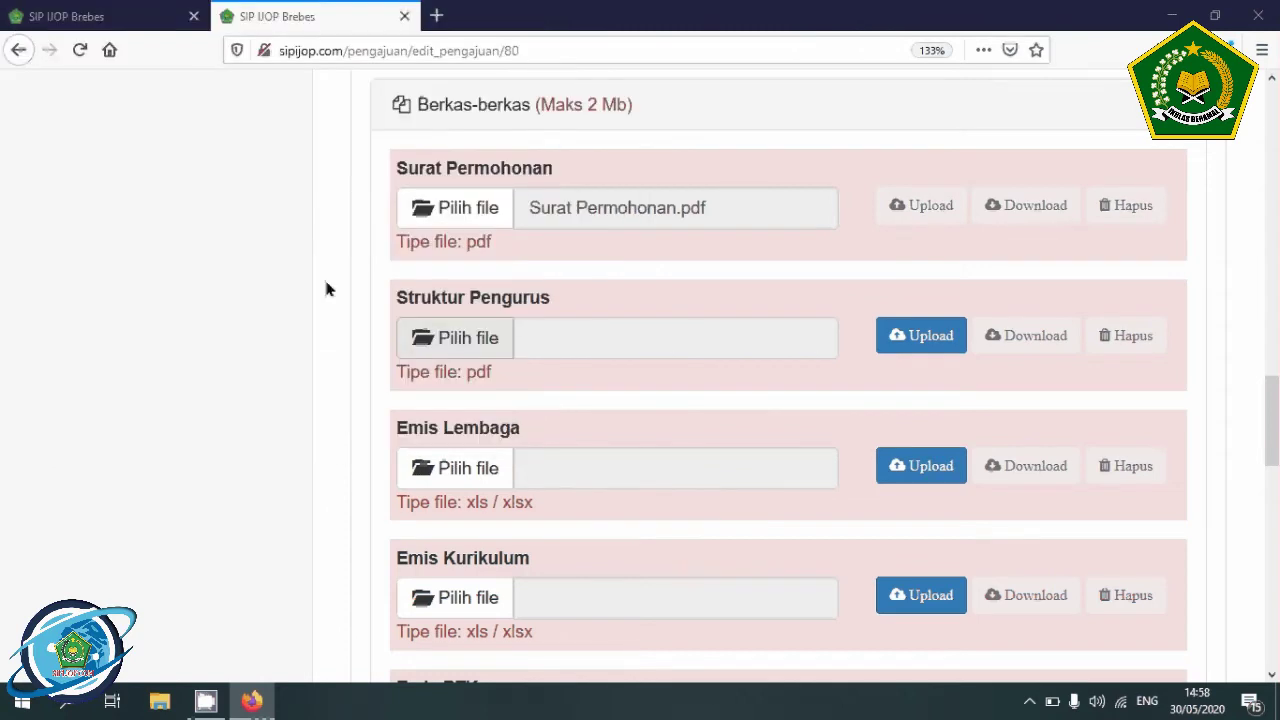
pyautogui.click(466, 470)
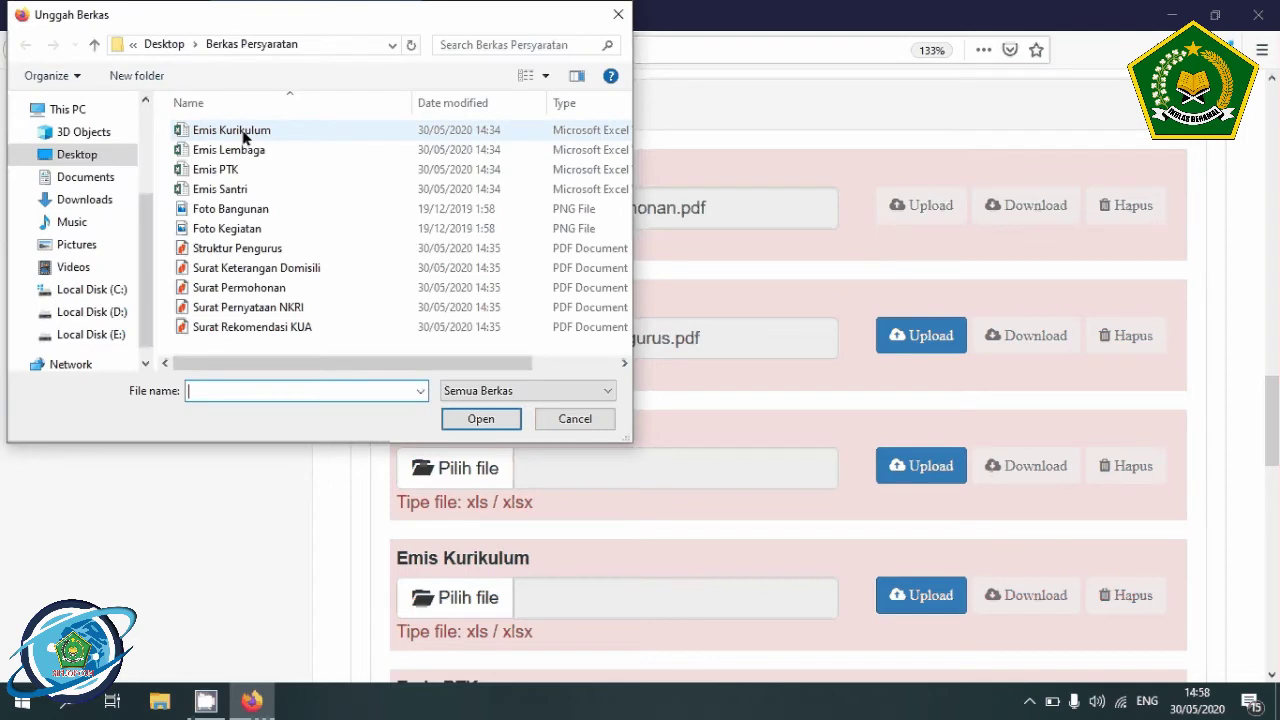
pyautogui.doubleClick(229, 150)
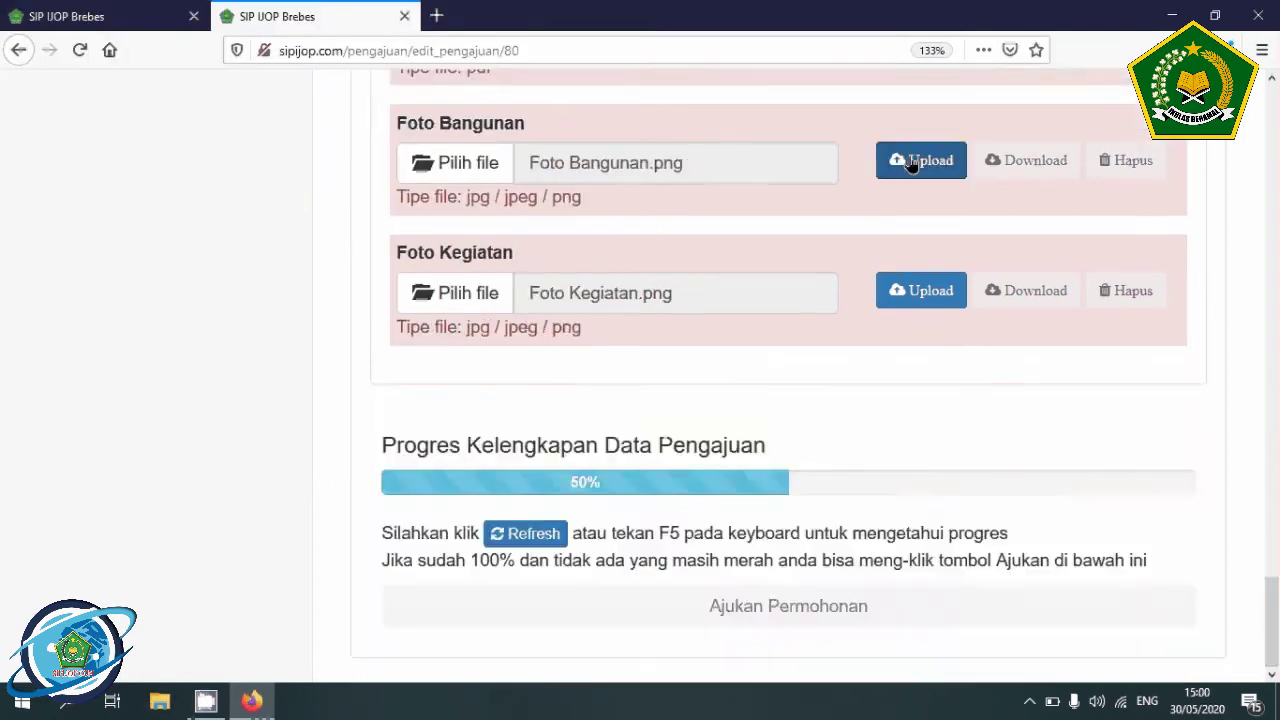
# - Upload the Foto Bangunan and Foto Kegiatan photos, dismissing each success message
pyautogui.click(915, 162)
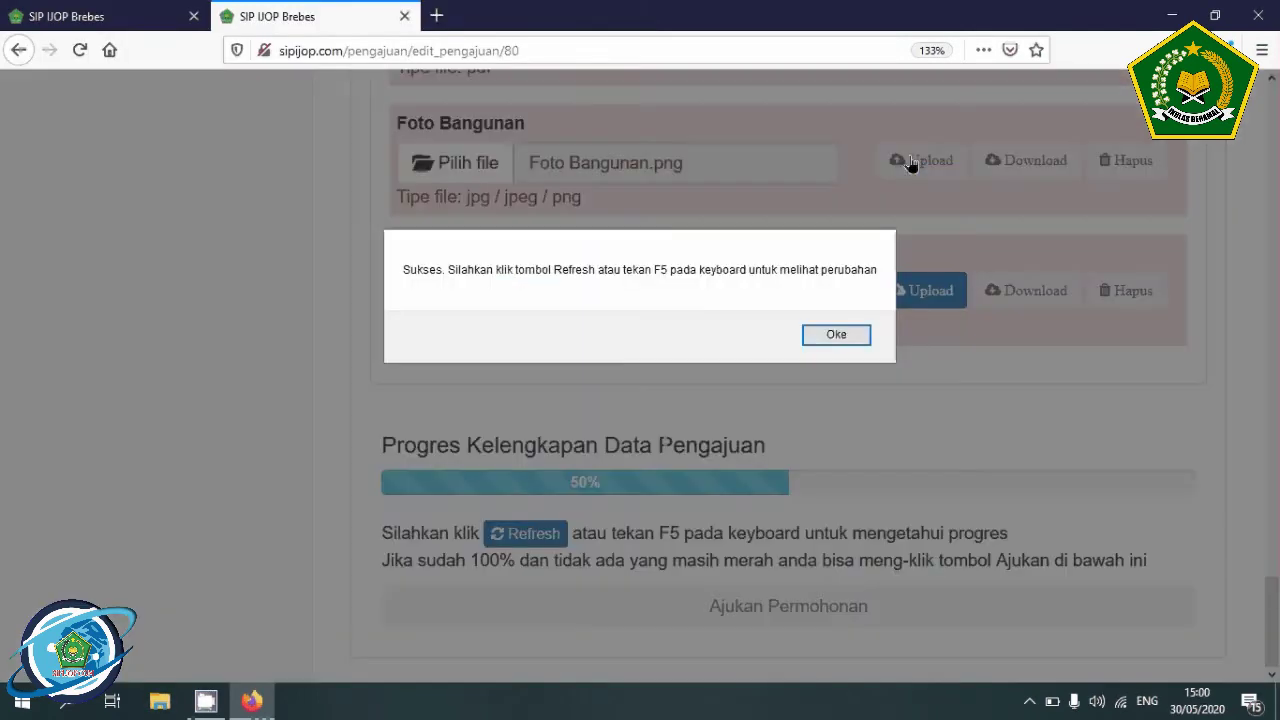
pyautogui.click(822, 338)
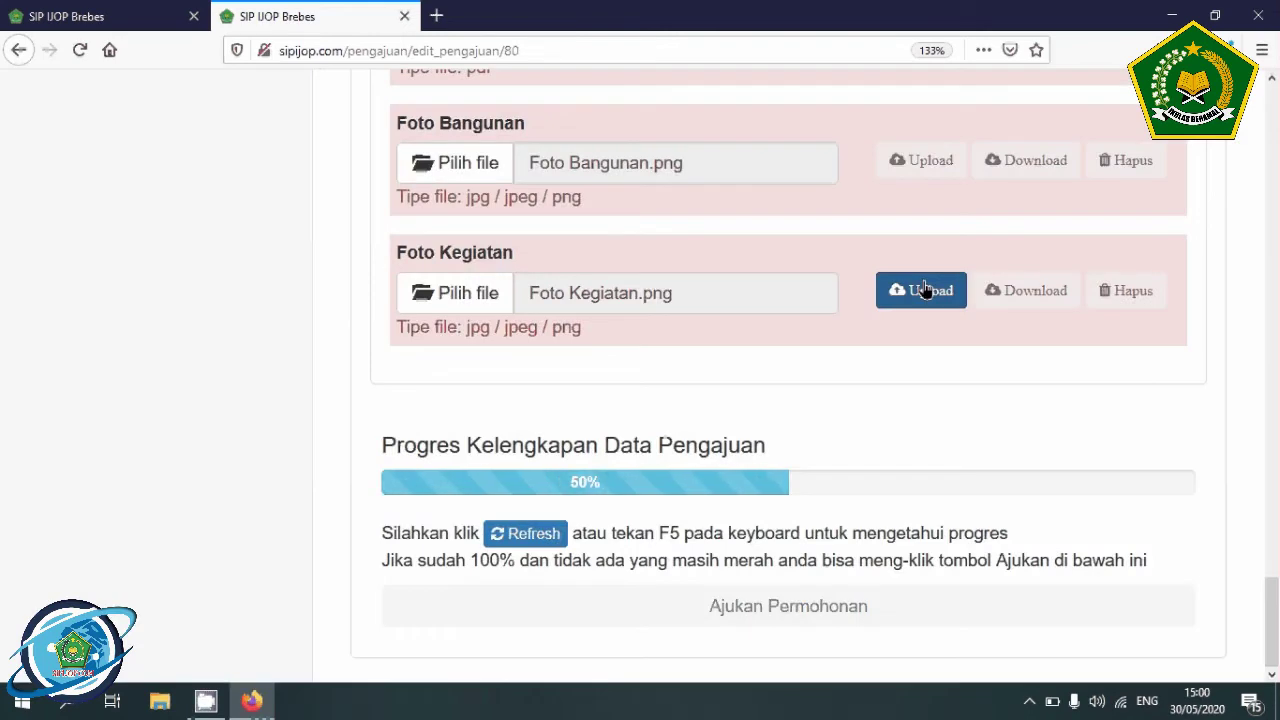
pyautogui.click(925, 289)
pyautogui.click(809, 337)
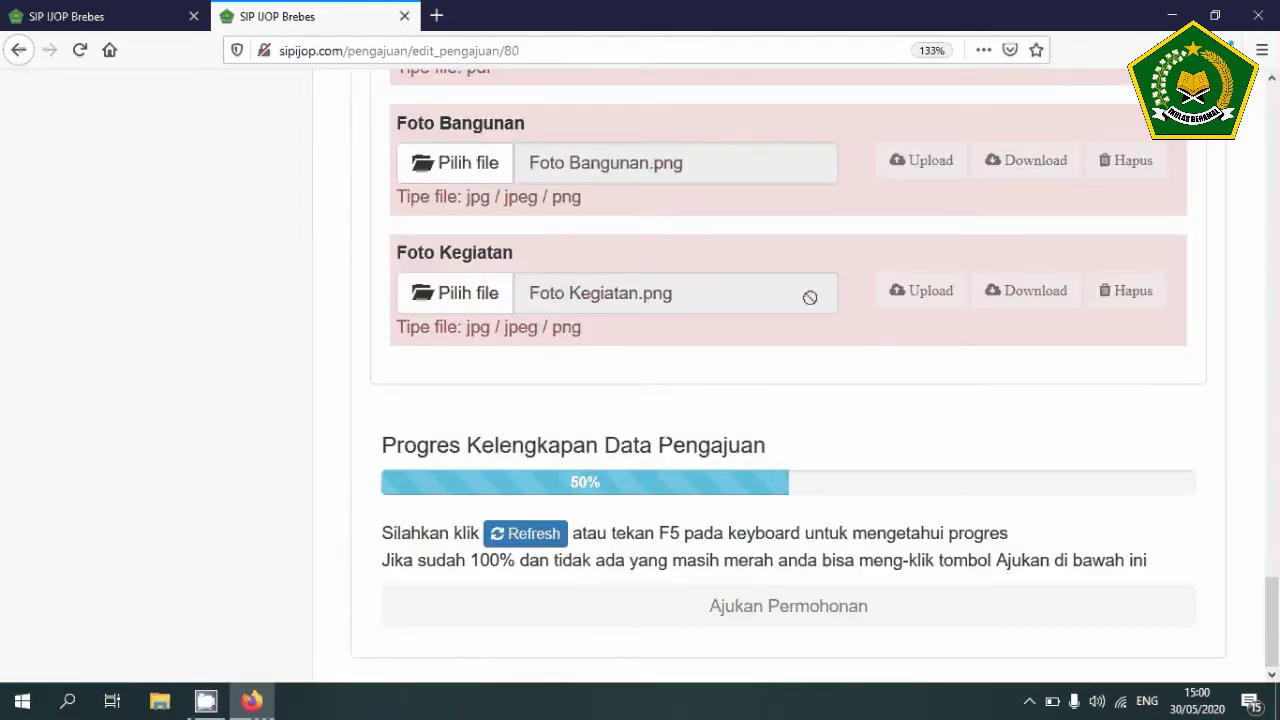
pyautogui.scroll(11, 810, 298)
pyautogui.scroll(-7, 811, 304)
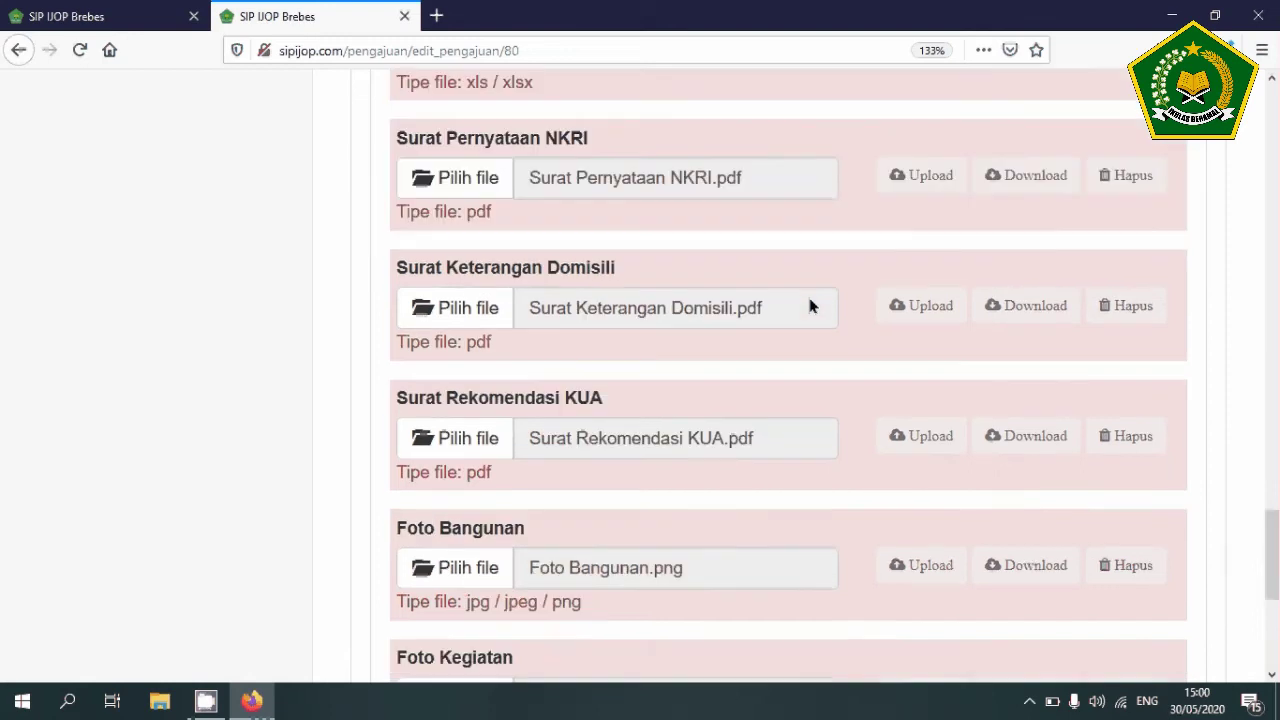
pyautogui.scroll(-5, 810, 306)
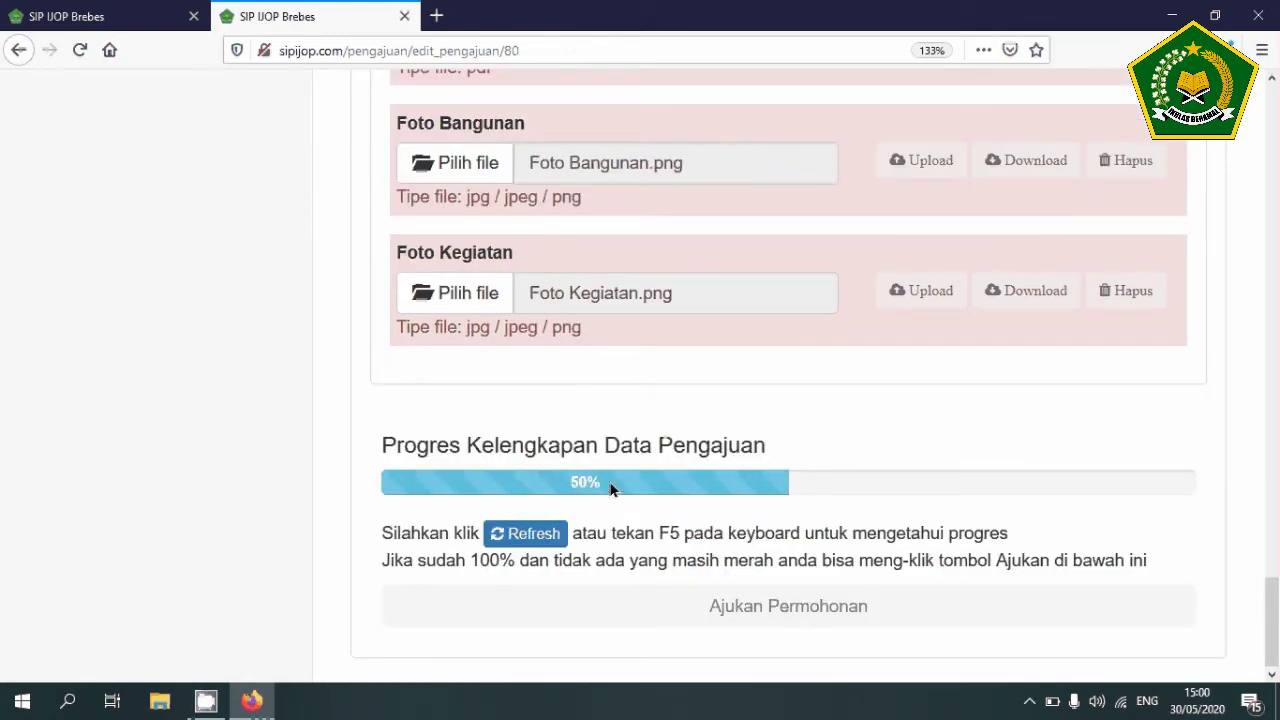
# - Refresh the application page and scroll down to confirm completeness shows 100%
pyautogui.click(521, 535)
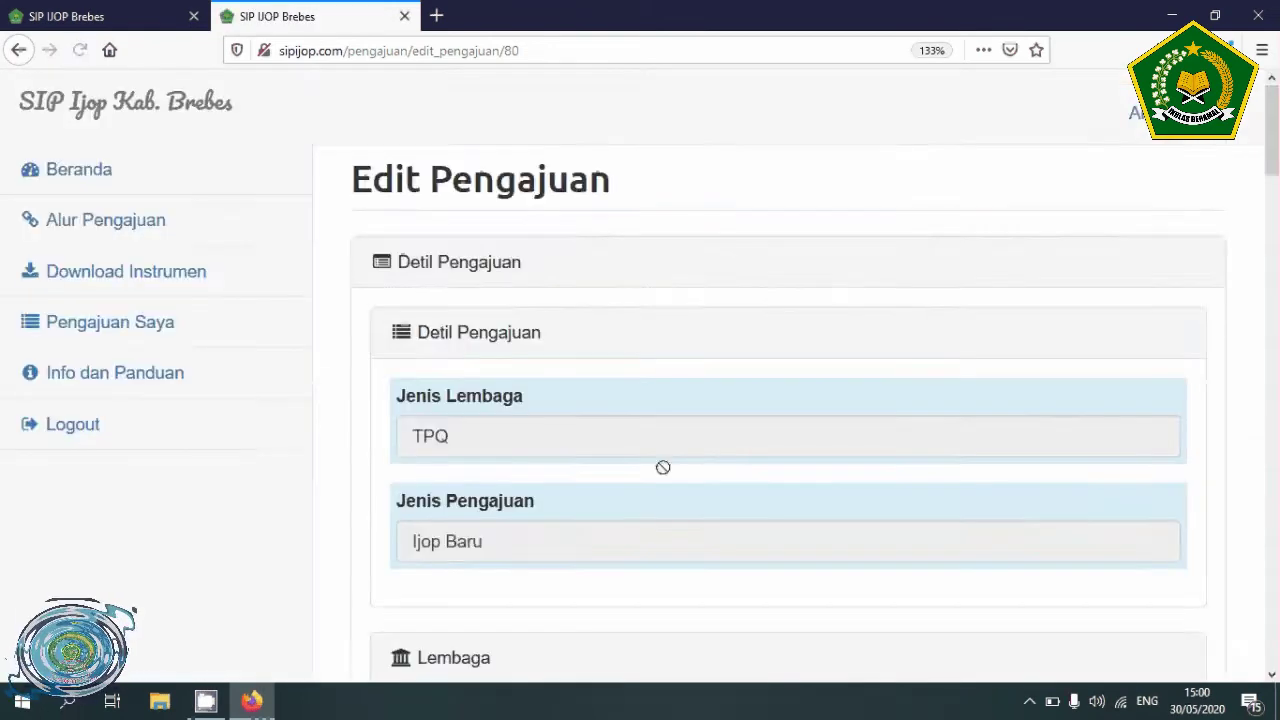
pyautogui.scroll(-10, 663, 466)
pyautogui.scroll(-5, 663, 476)
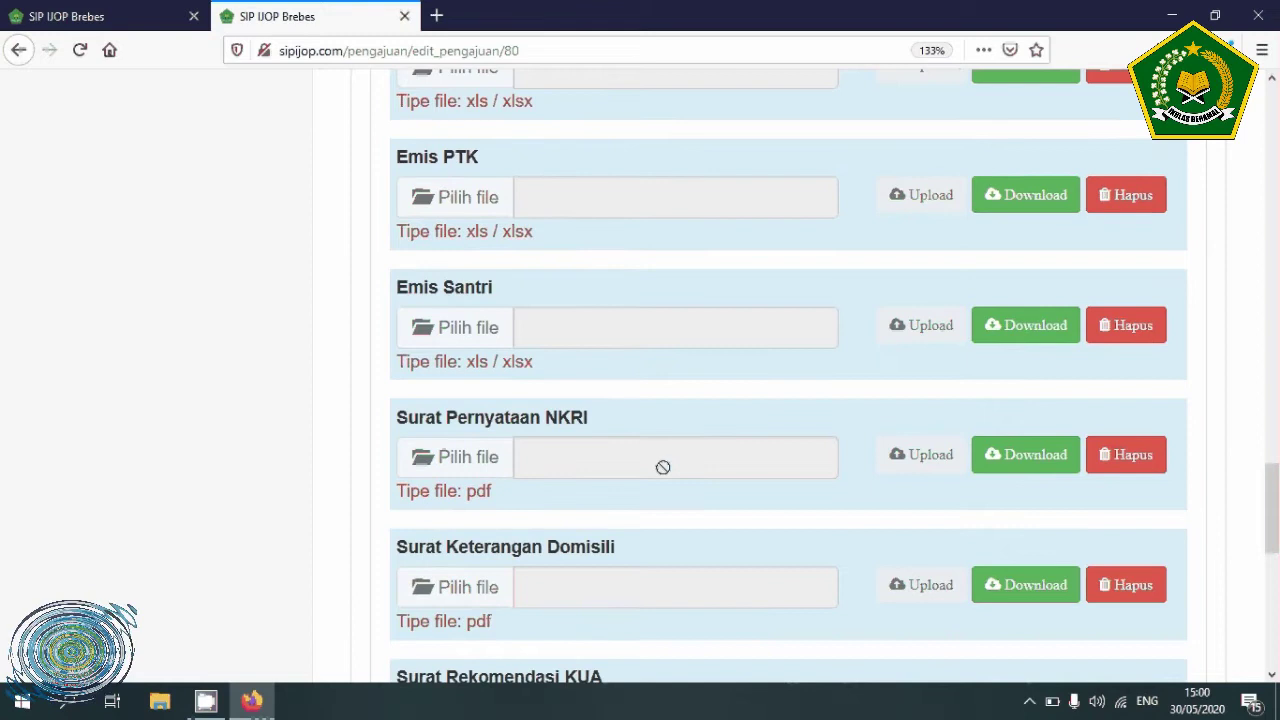
pyautogui.scroll(-5, 663, 476)
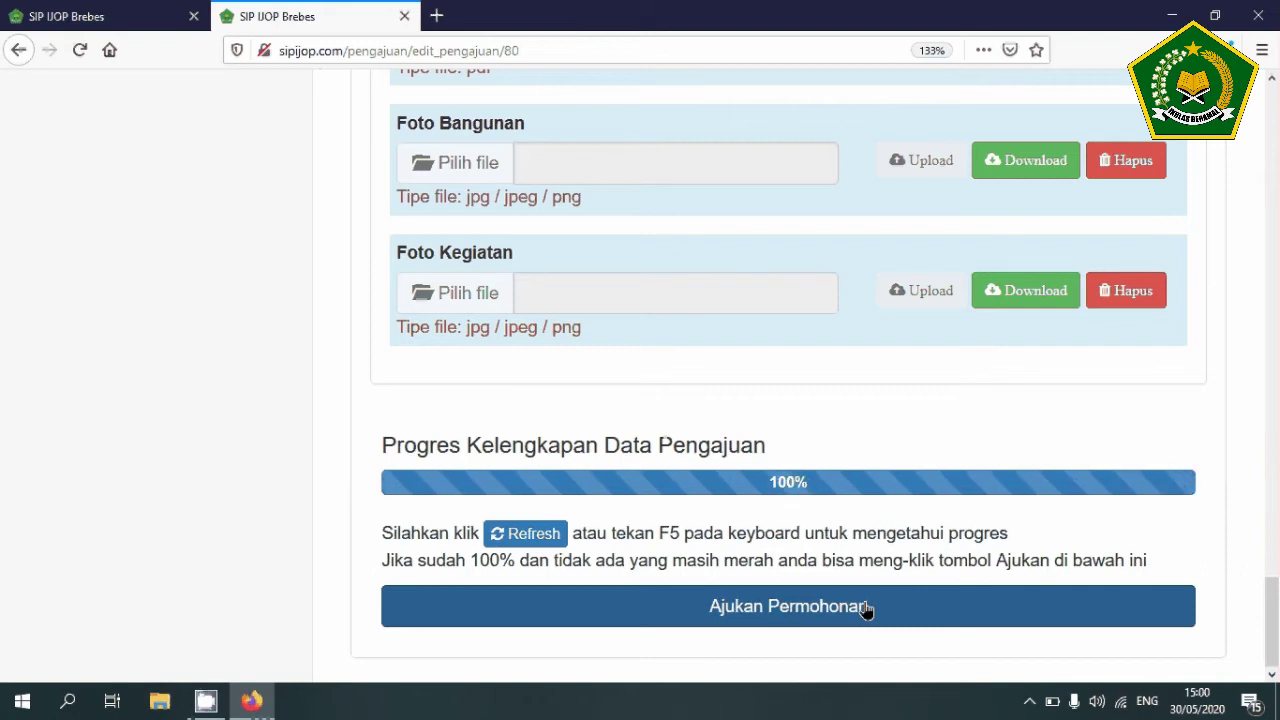
pyautogui.click(722, 605)
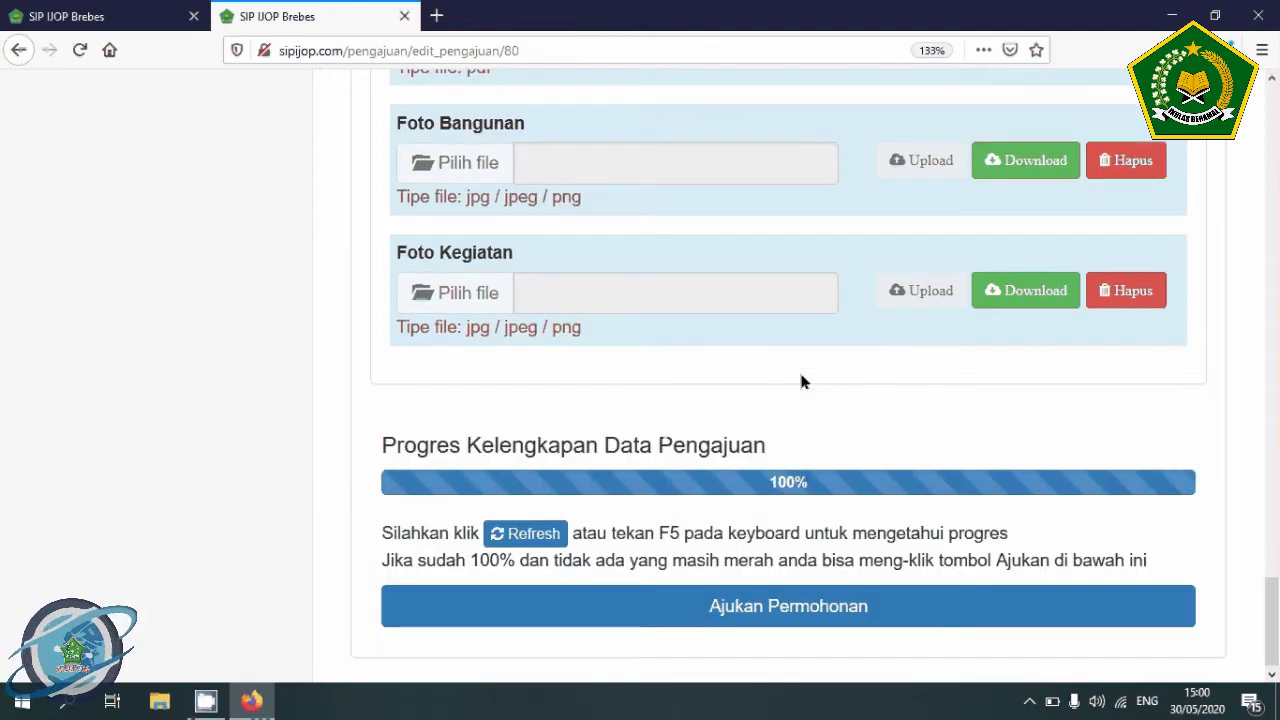
pyautogui.click(890, 610)
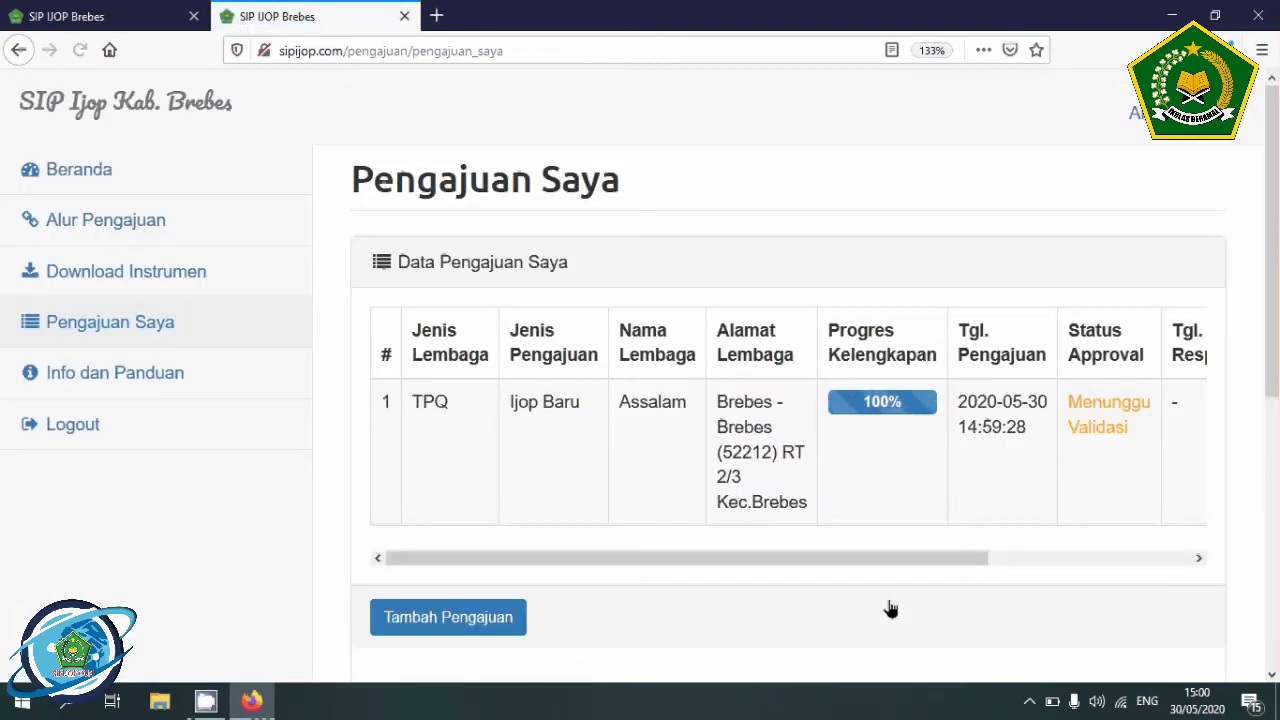
pyautogui.scroll(-3, 795, 505)
pyautogui.scroll(3, 790, 505)
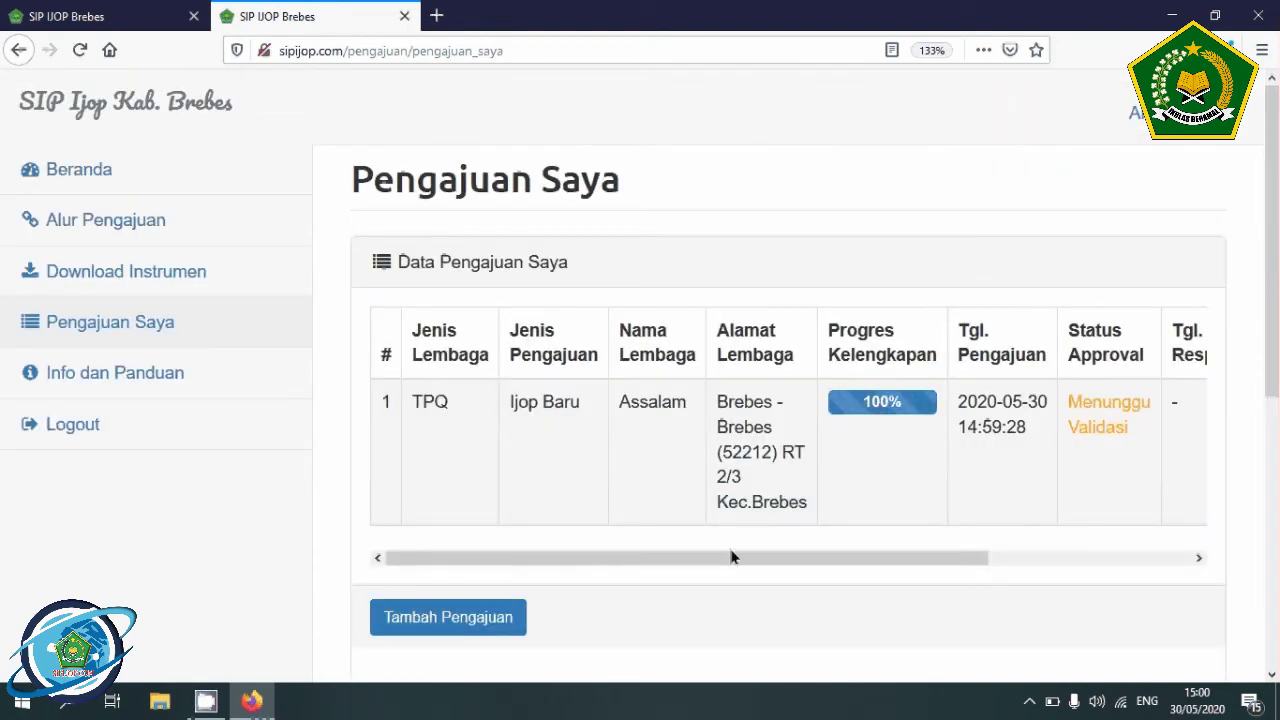
pyautogui.moveTo(726, 557); pyautogui.dragTo(1040, 543)
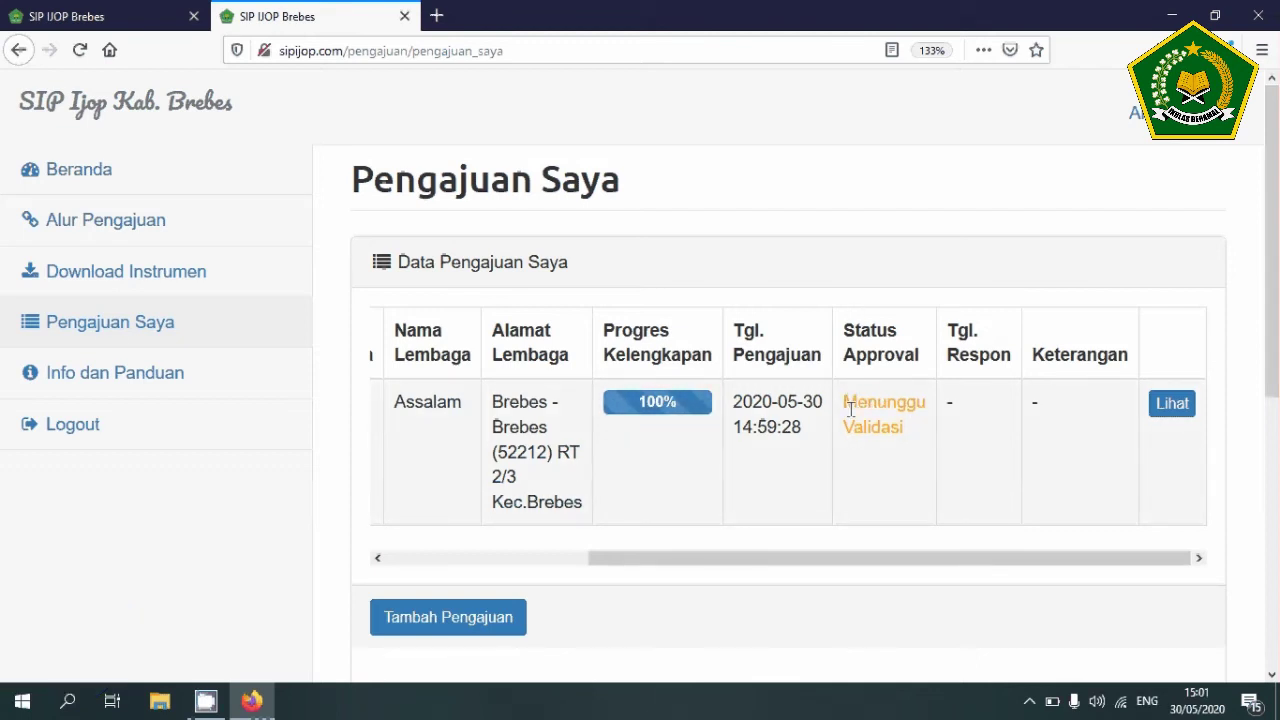
# - Review the Keterangan Status Approval legend on the dashboard showing 2 TPQ submissions
pyautogui.scroll(-5, 852, 410)
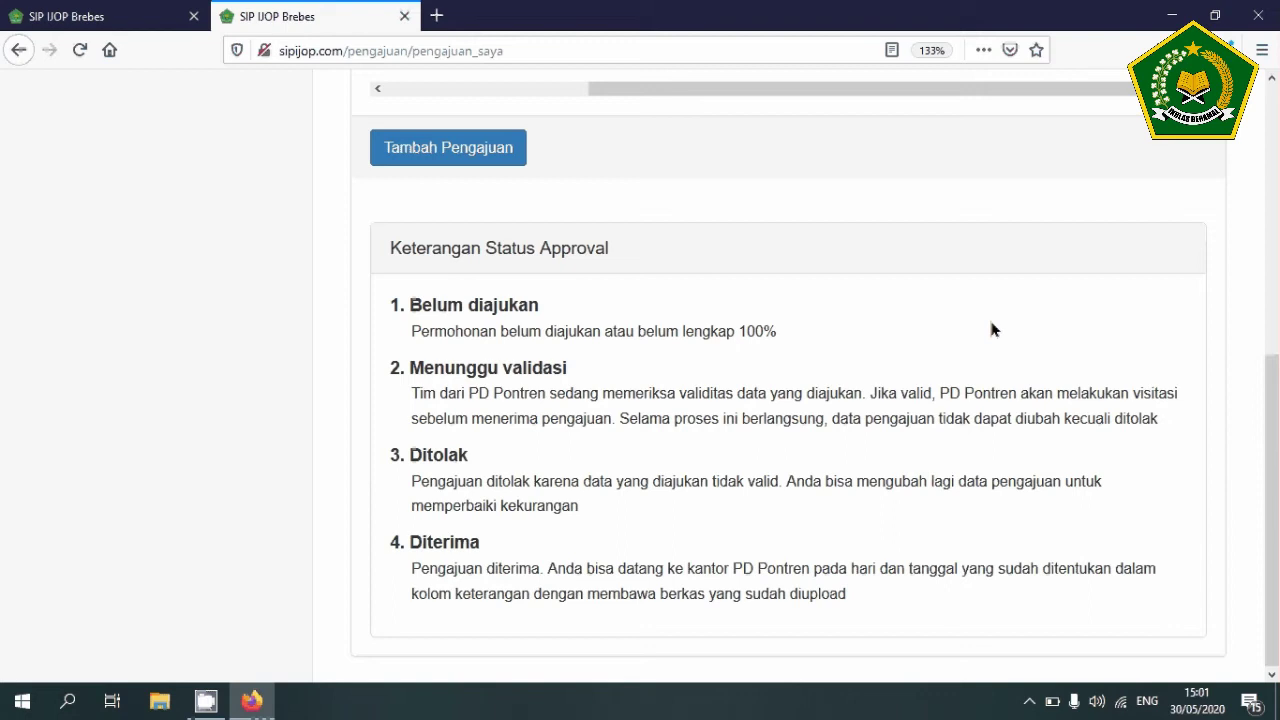
pyautogui.scroll(5, 992, 330)
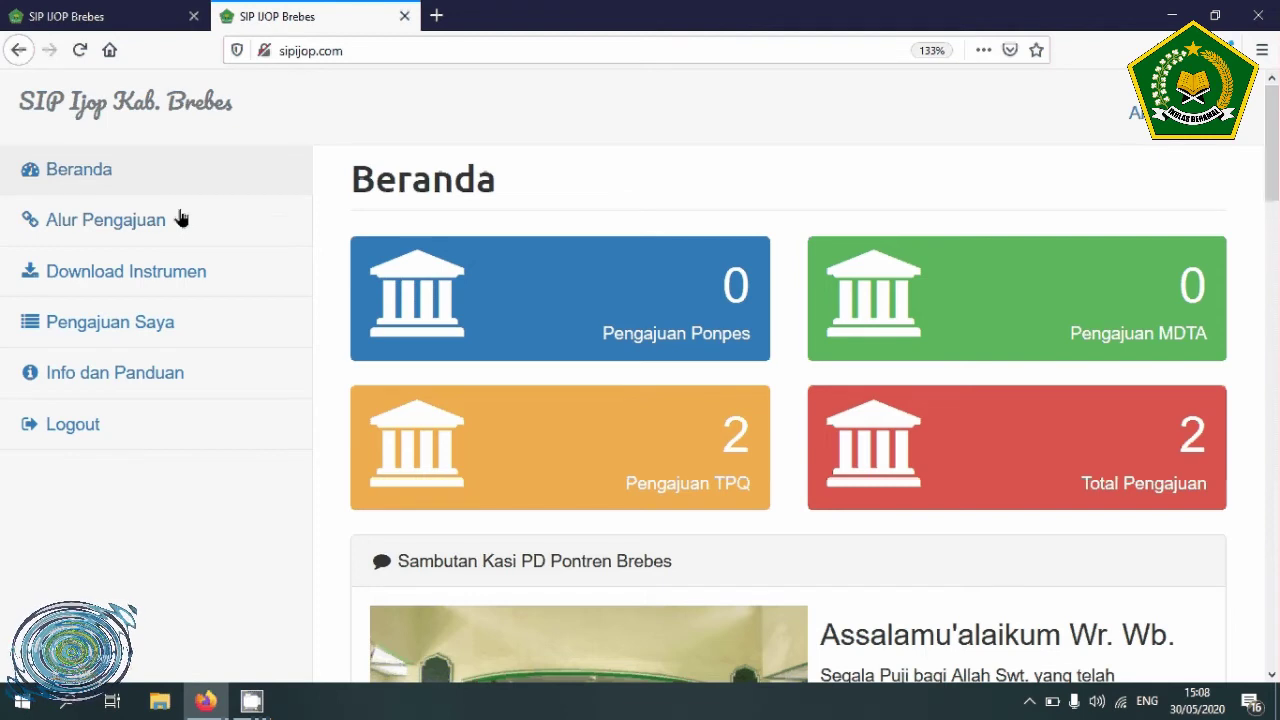
# - In Pengajuan Saya, read Assalam's Ditolak note: empty Emis Santri and unclear building photo
pyautogui.click(142, 330)
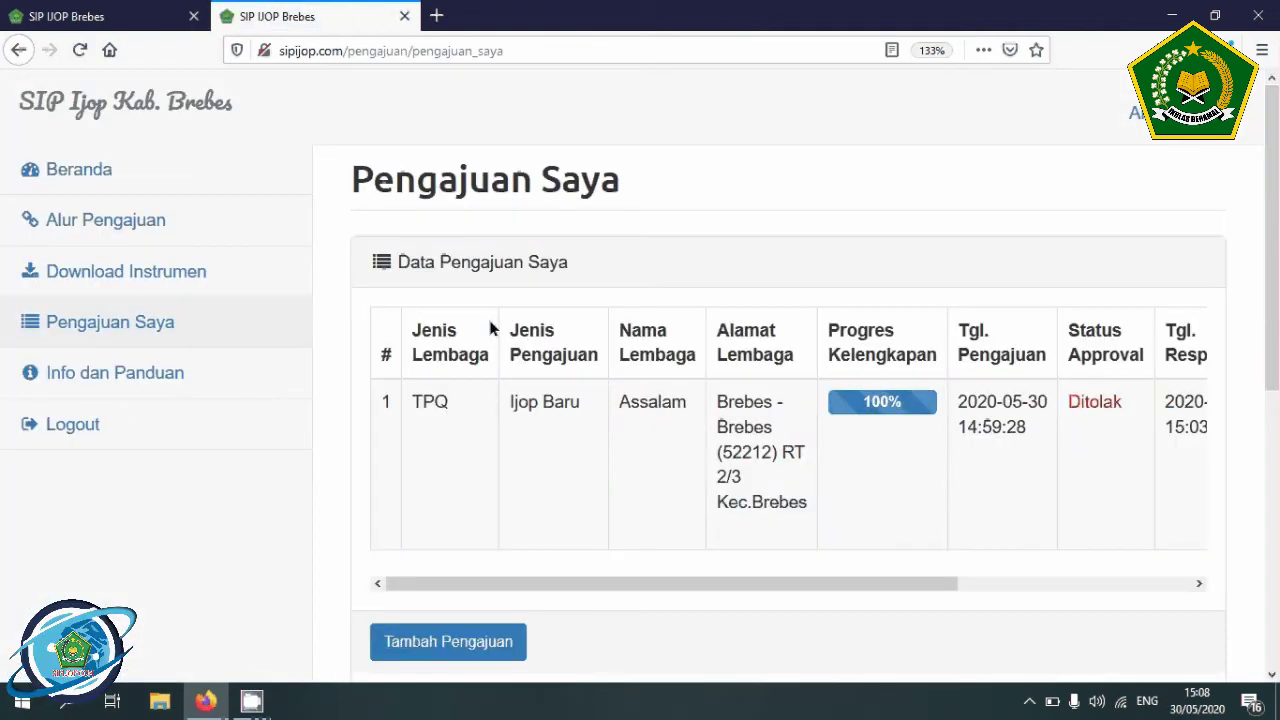
pyautogui.moveTo(630, 585); pyautogui.dragTo(949, 588)
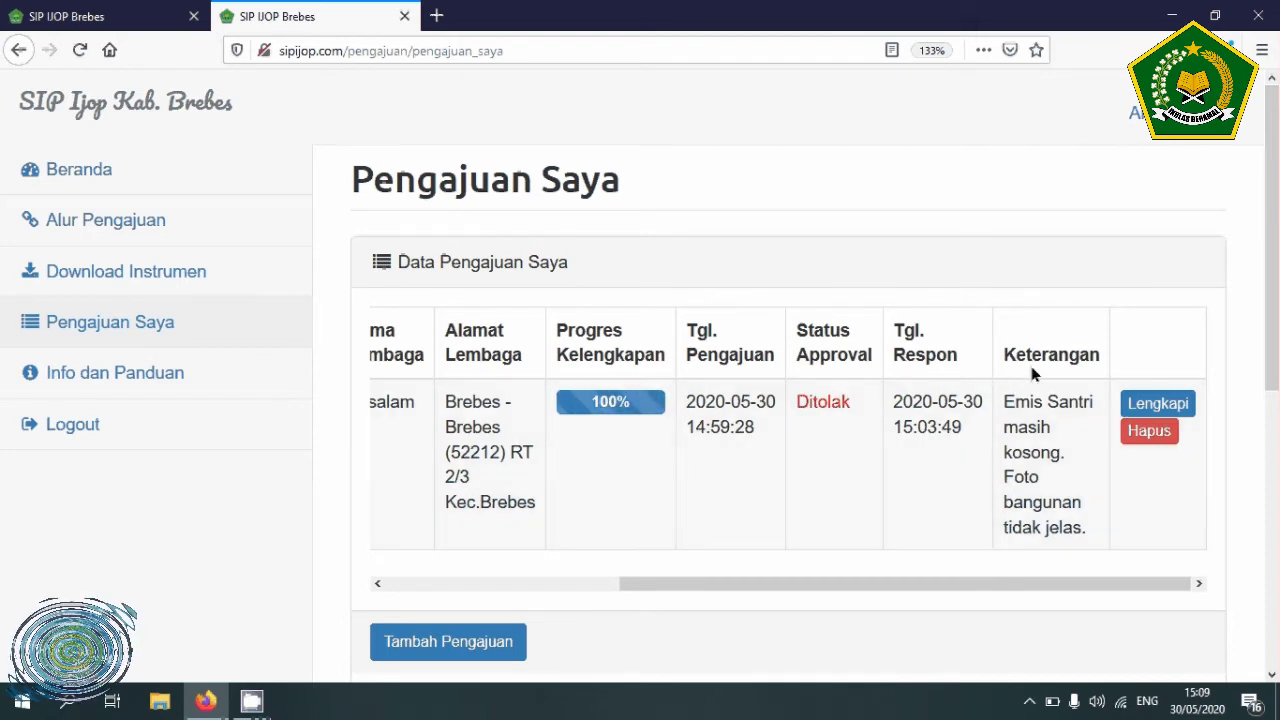
# - Reopen the rejected Assalam application, review its uploaded files, and submit it with Ajukan Permohonan
pyautogui.click(1158, 403)
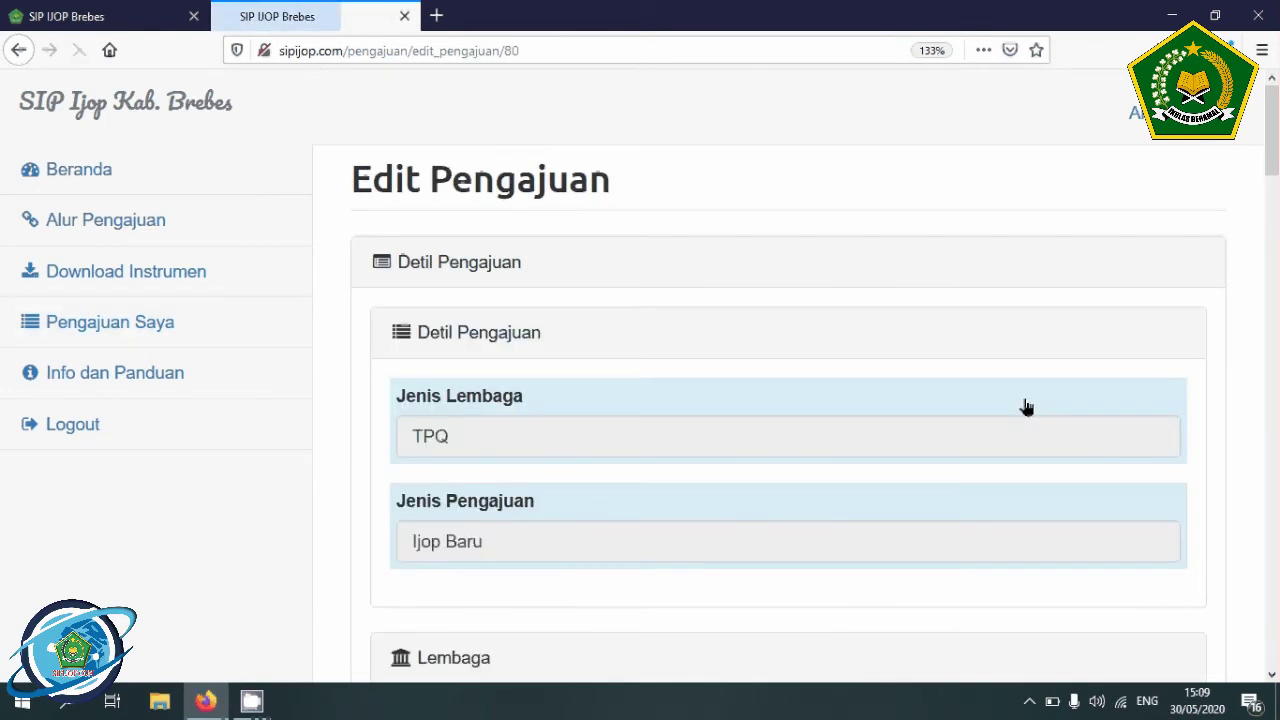
pyautogui.scroll(-15, 837, 417)
pyautogui.scroll(-8, 837, 417)
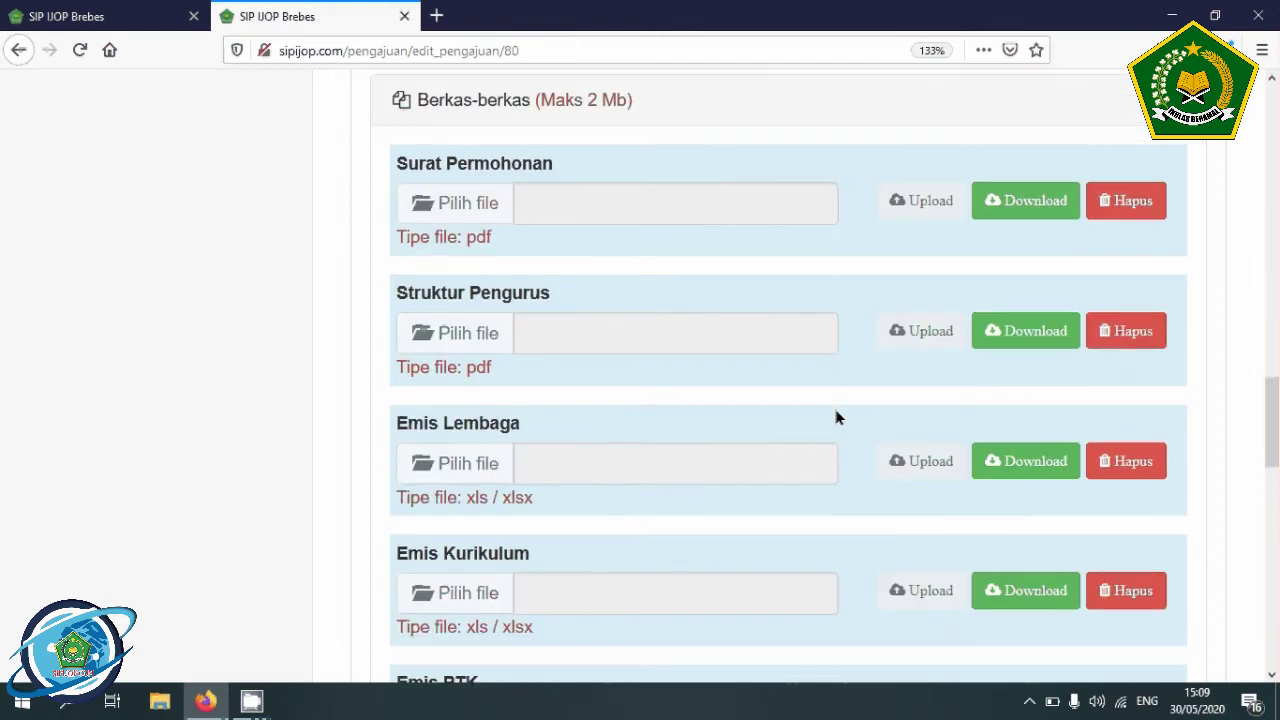
pyautogui.scroll(5, 837, 417)
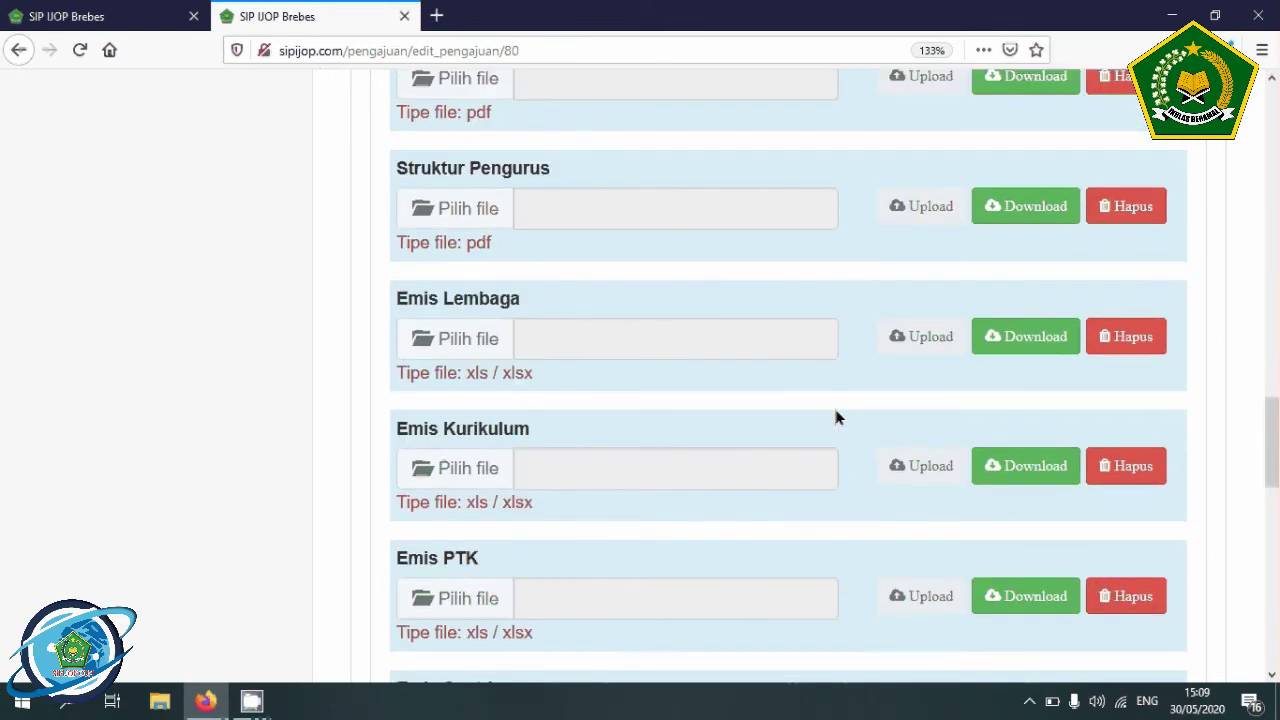
pyautogui.scroll(3, 766, 323)
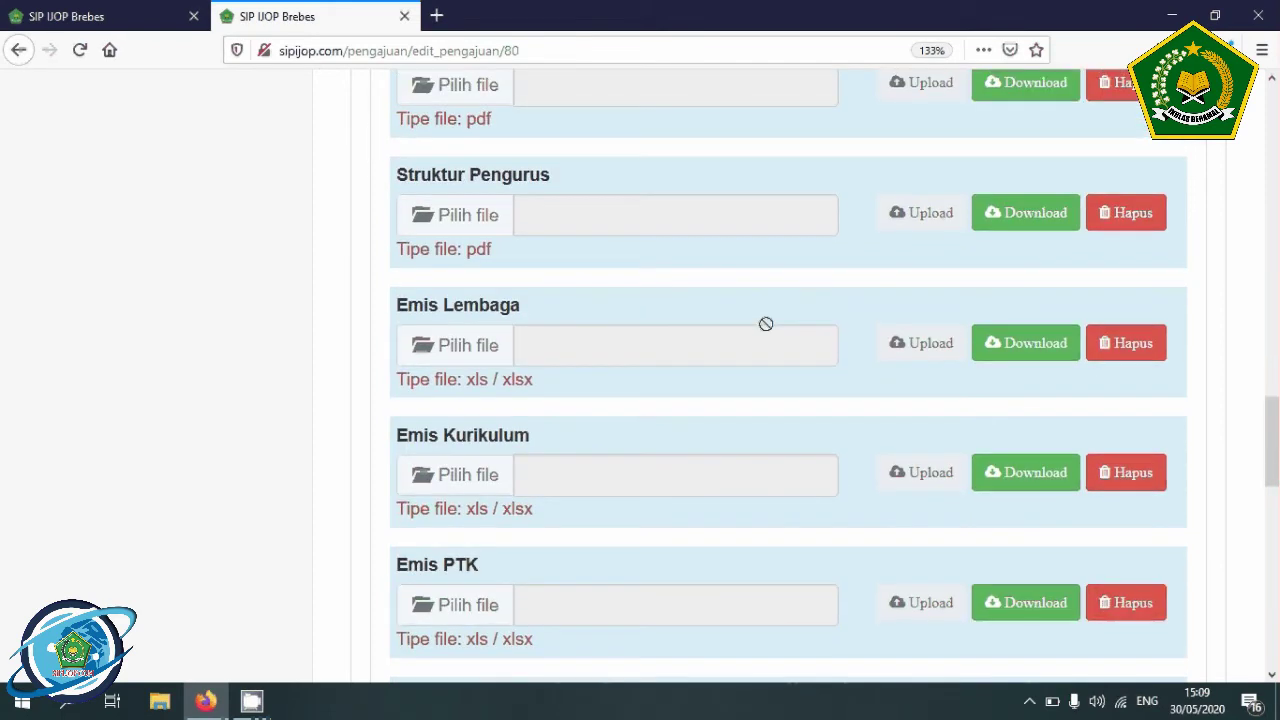
pyautogui.scroll(-4, 756, 349)
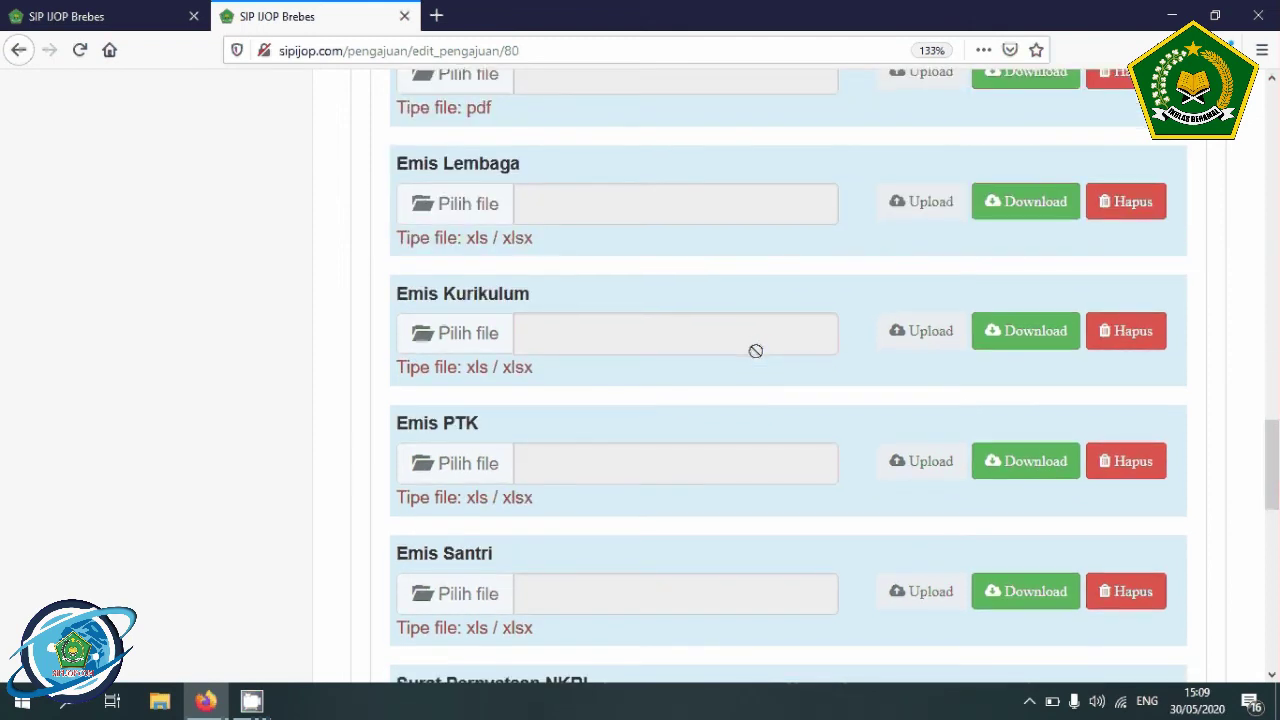
pyautogui.scroll(-3, 720, 365)
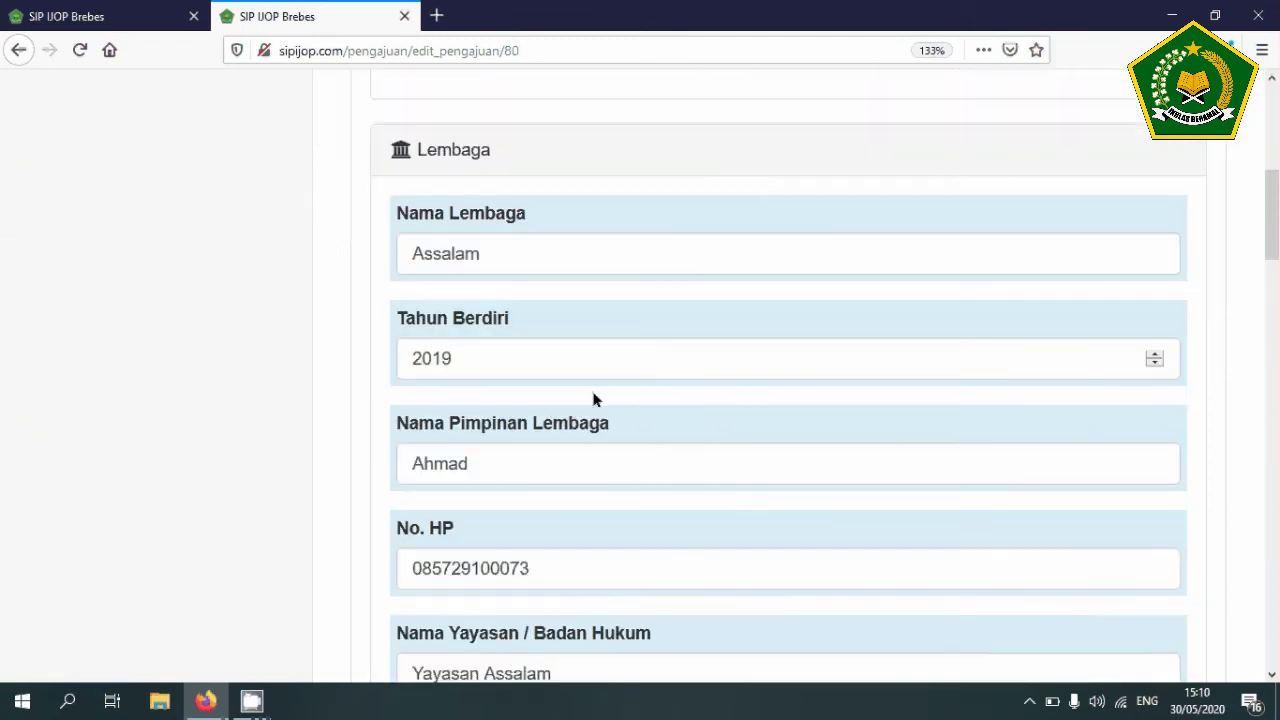
pyautogui.scroll(-9, 592, 393)
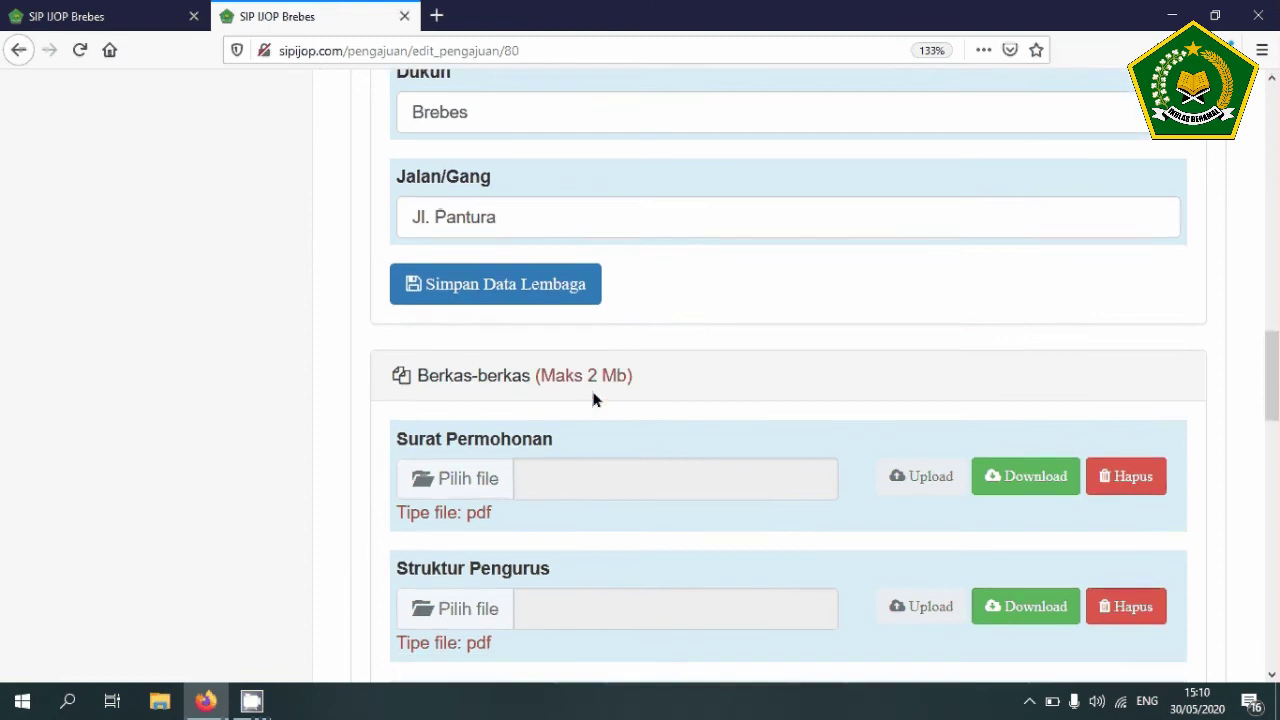
pyautogui.scroll(-15, 593, 399)
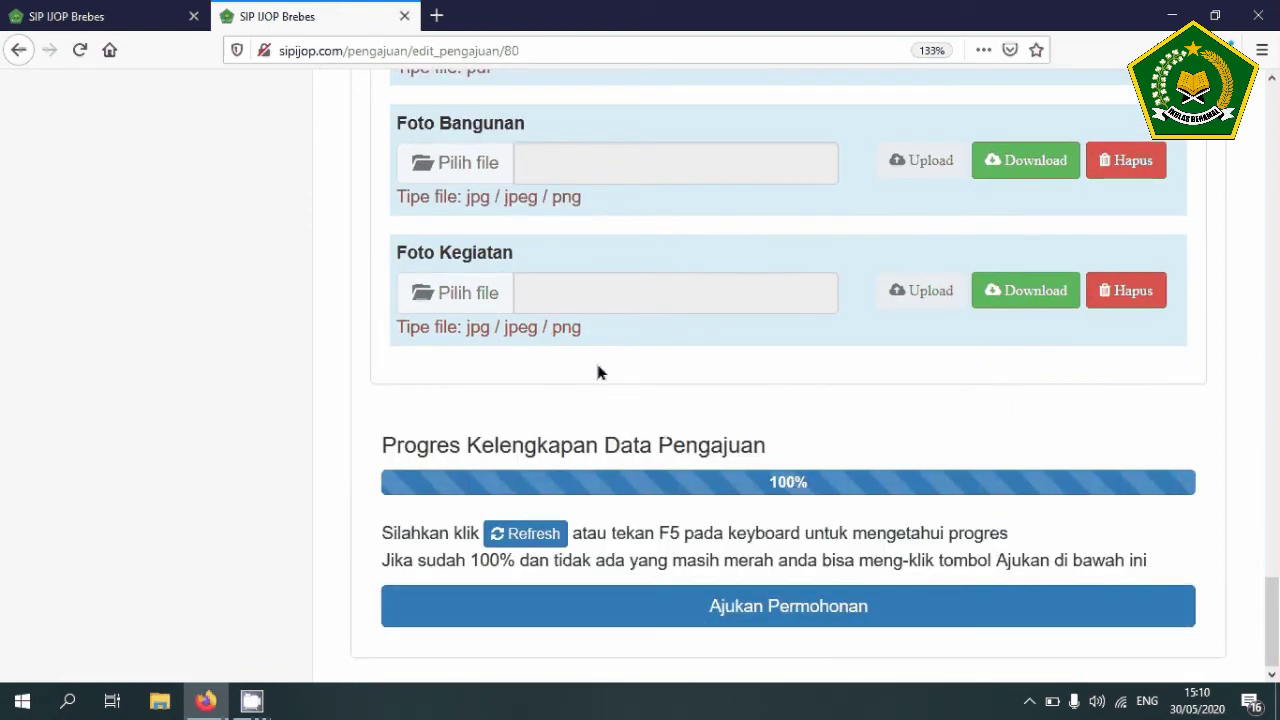
pyautogui.click(766, 606)
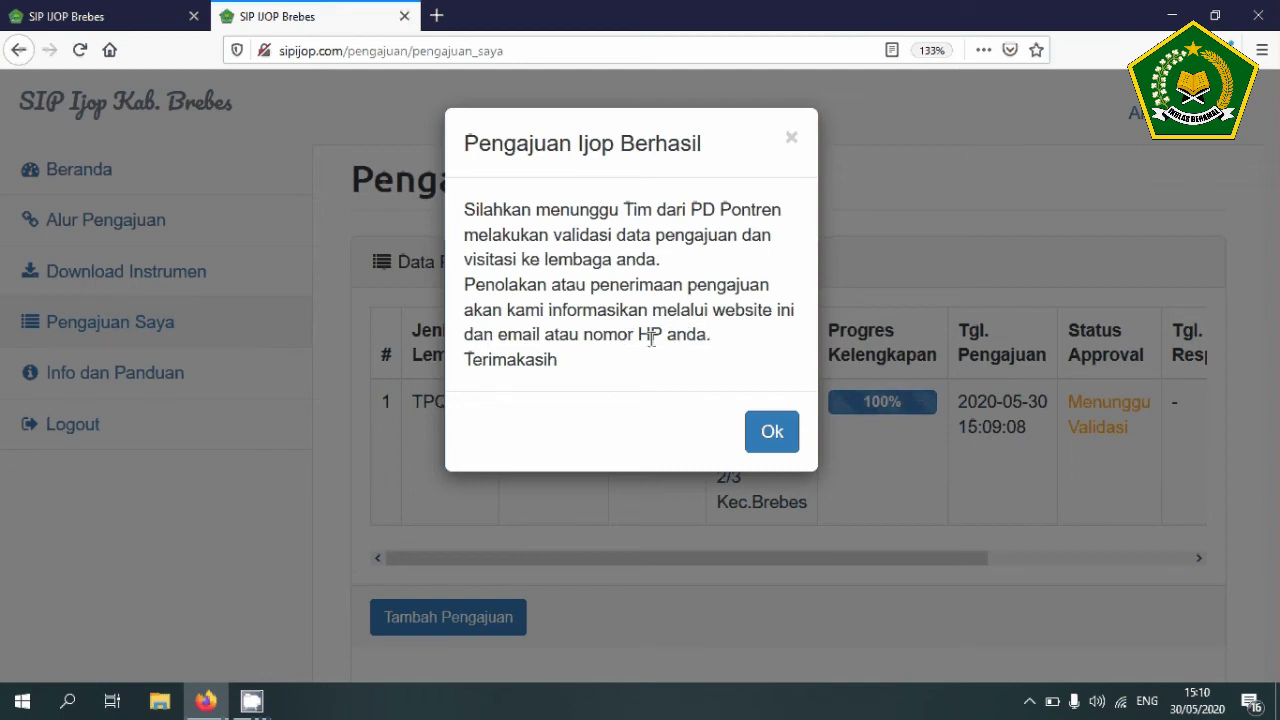
# - Acknowledge the Pengajuan Ijop Berhasil notice
pyautogui.click(768, 425)
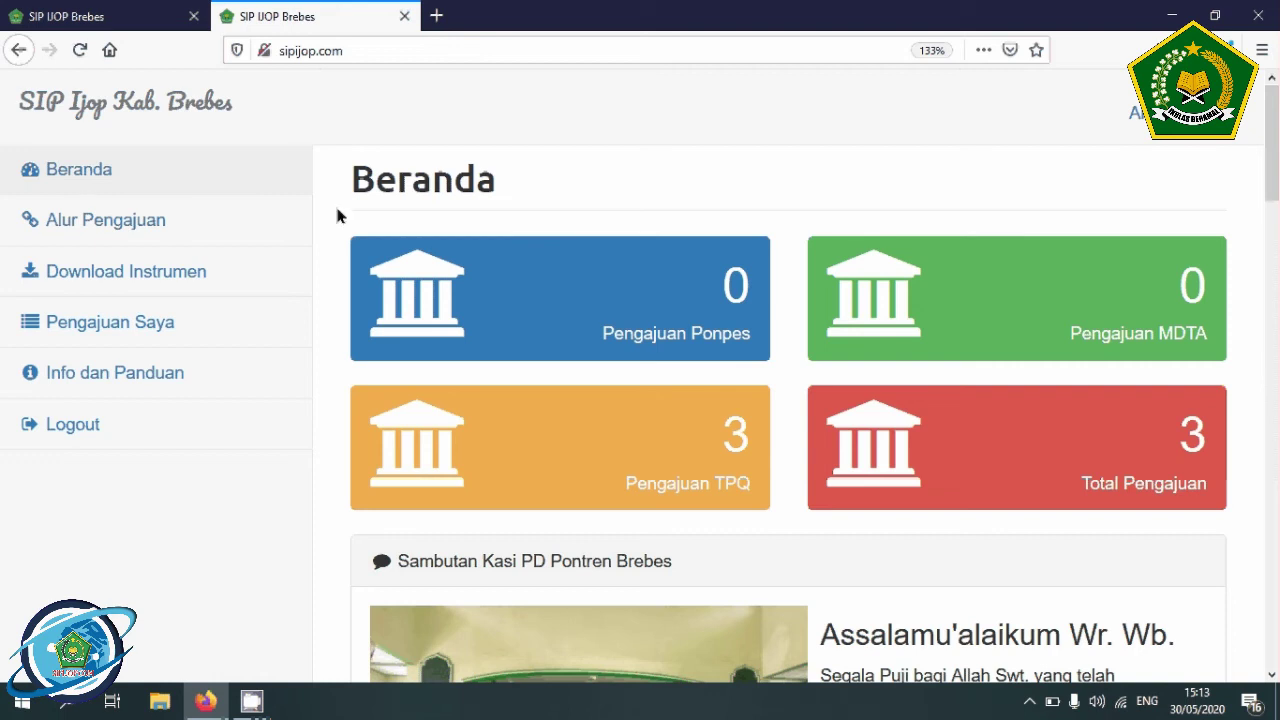
# - In Pengajuan Saya, highlight Assalam's Diterima note about collecting the SK Ijop at PD Pontren
pyautogui.click(129, 324)
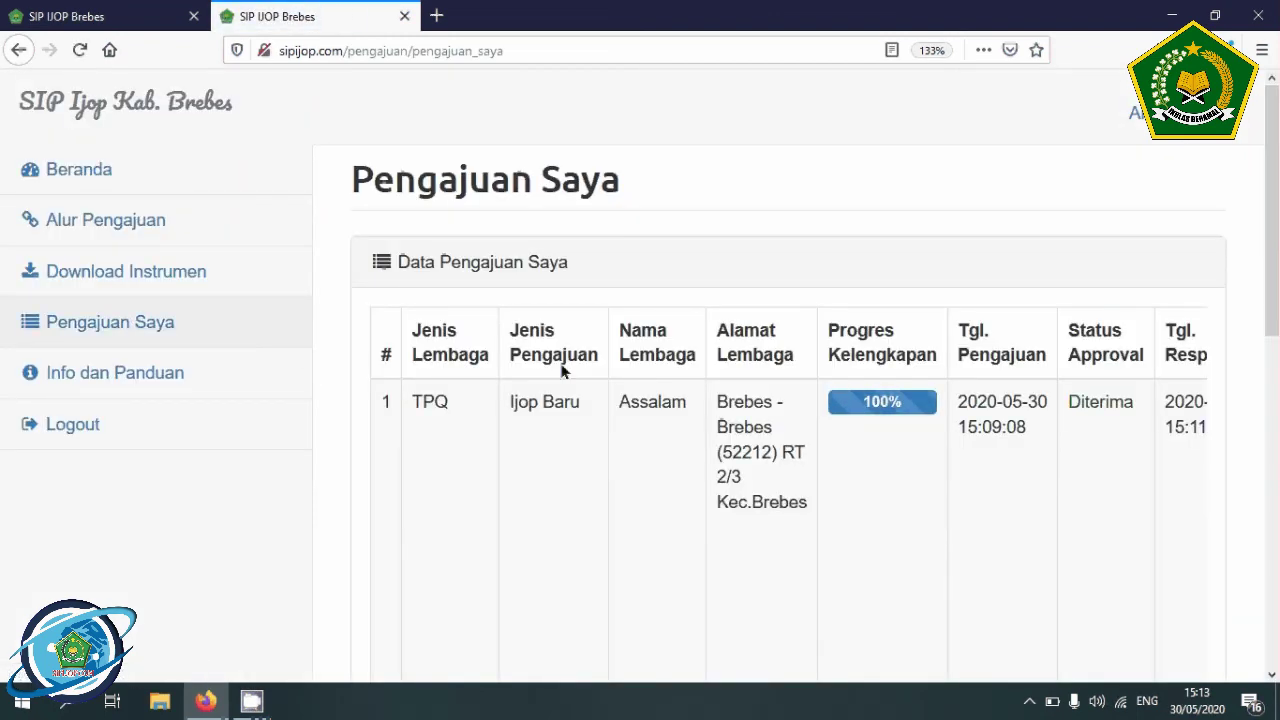
pyautogui.scroll(-5, 586, 457)
pyautogui.scroll(5, 586, 457)
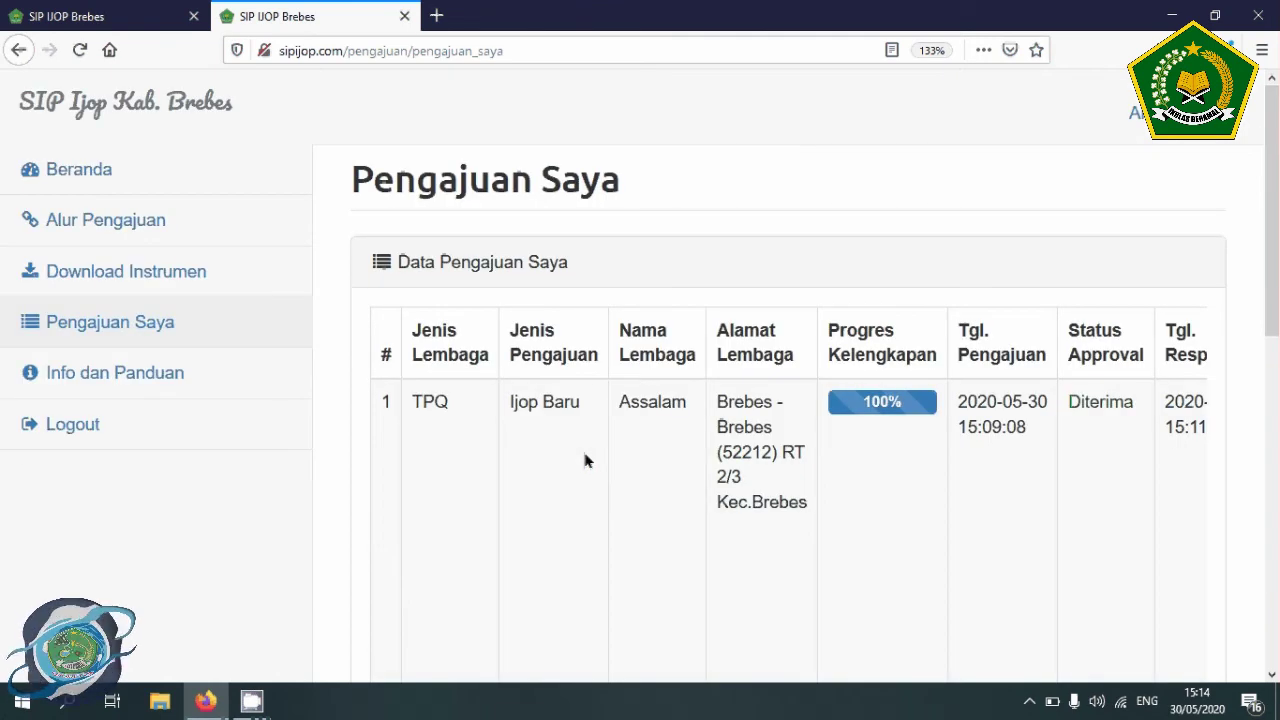
pyautogui.scroll(-2, 778, 501)
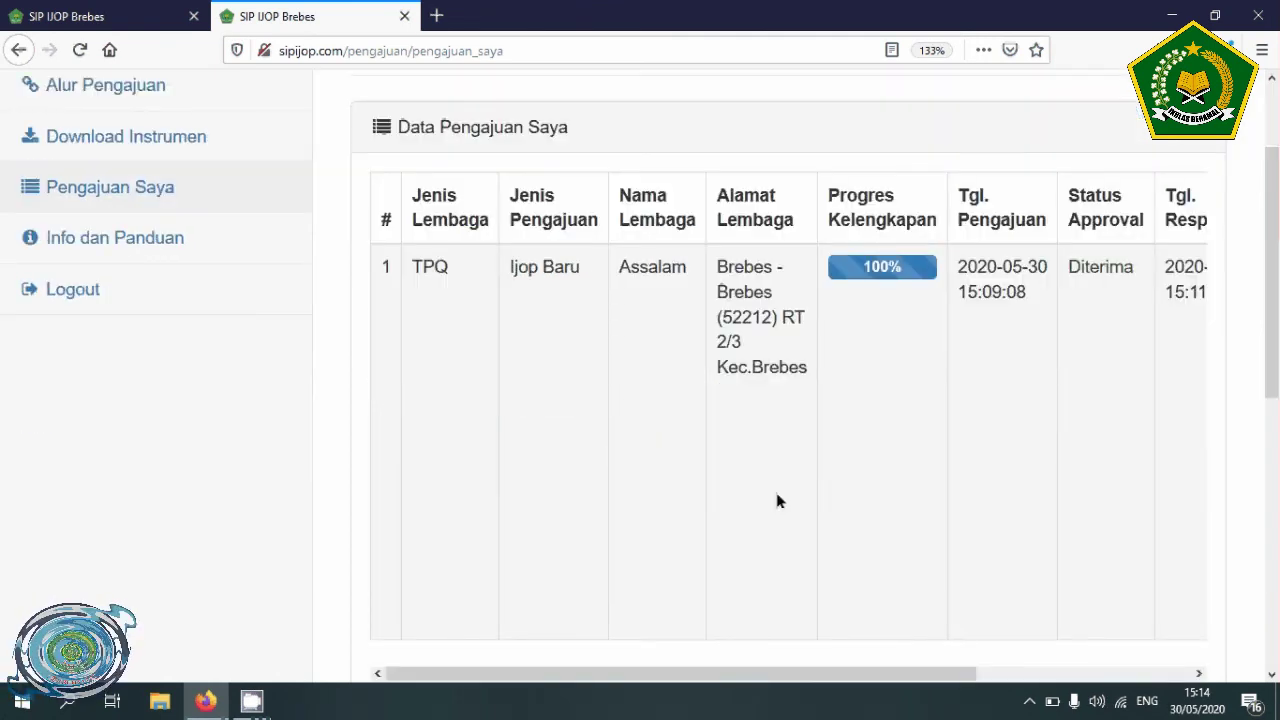
pyautogui.scroll(-2, 778, 501)
pyautogui.moveTo(780, 538); pyautogui.dragTo(1158, 535)
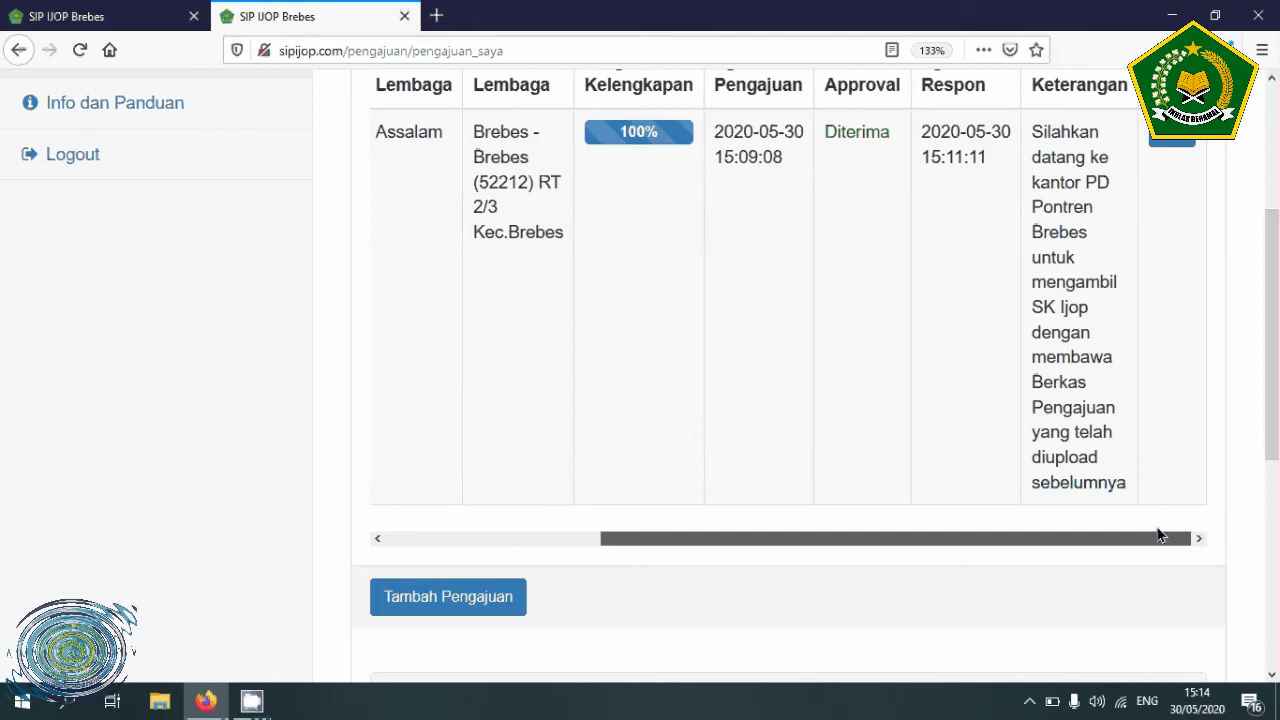
pyautogui.scroll(2, 1008, 417)
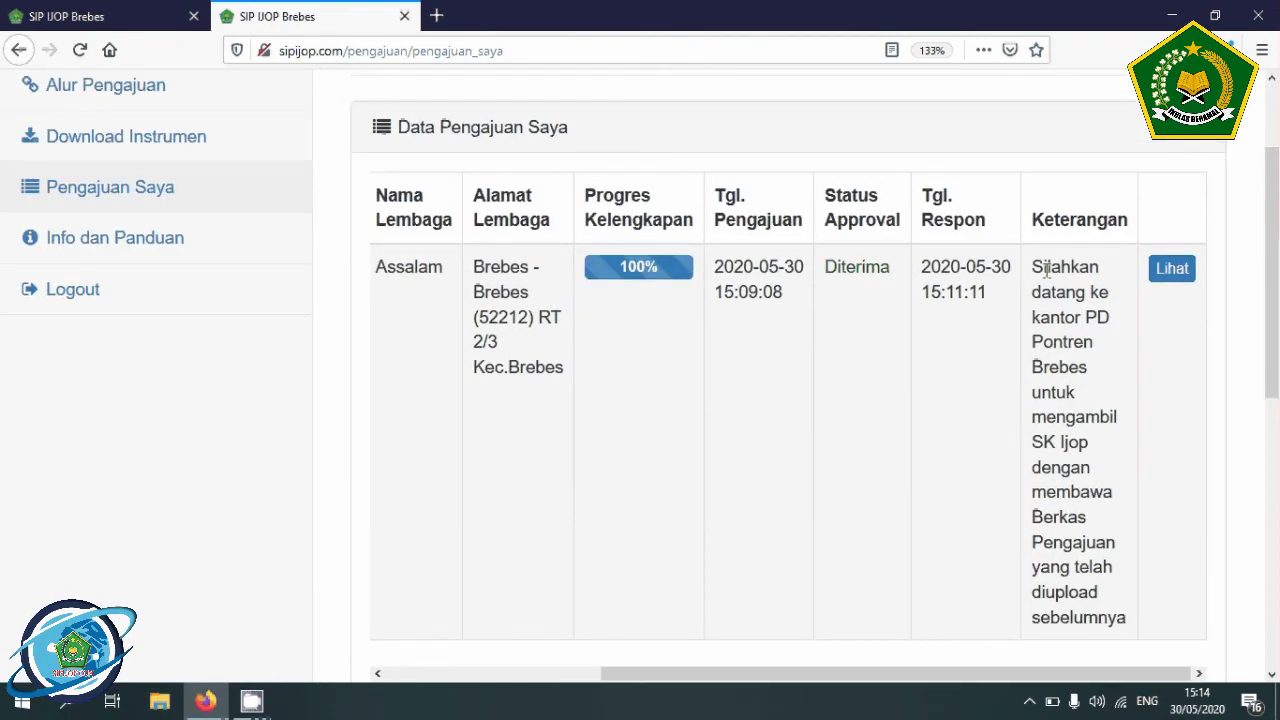
pyautogui.moveTo(1032, 268); pyautogui.dragTo(1128, 601)
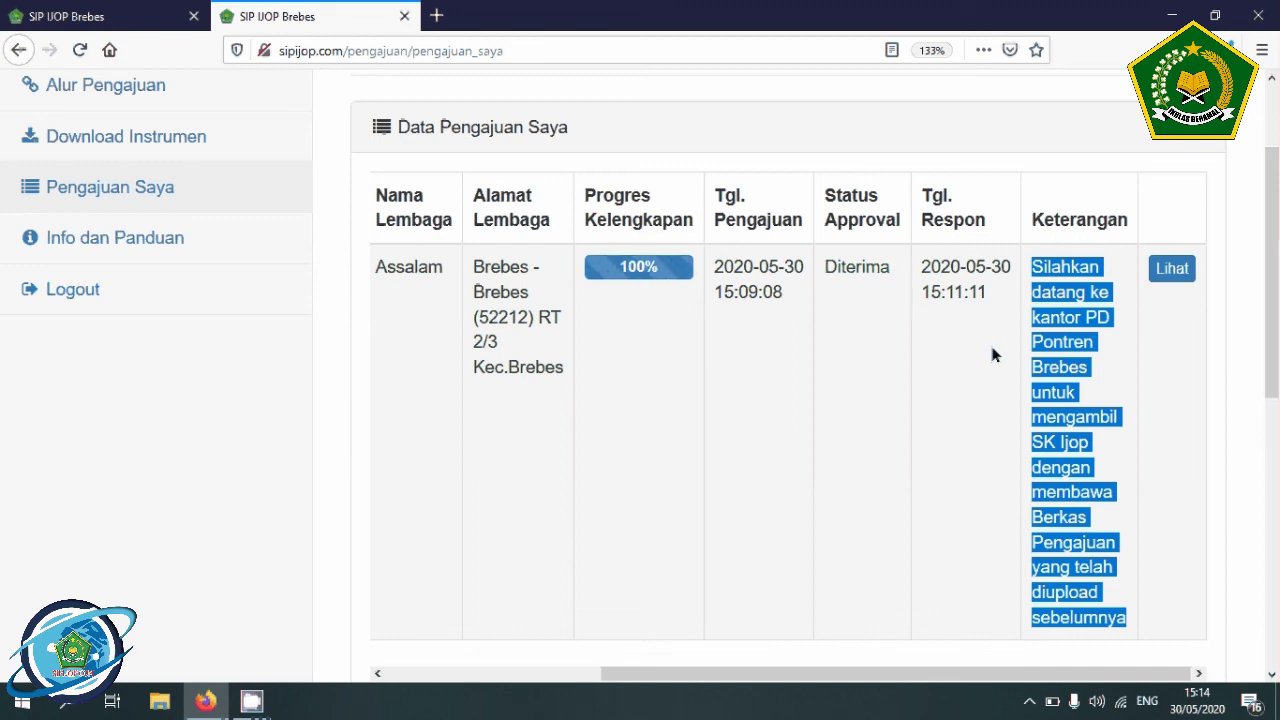
# - Clear the note selection and scroll the Info dan Panduan guide to its top
pyautogui.click(984, 318)
pyautogui.scroll(-3, 1003, 337)
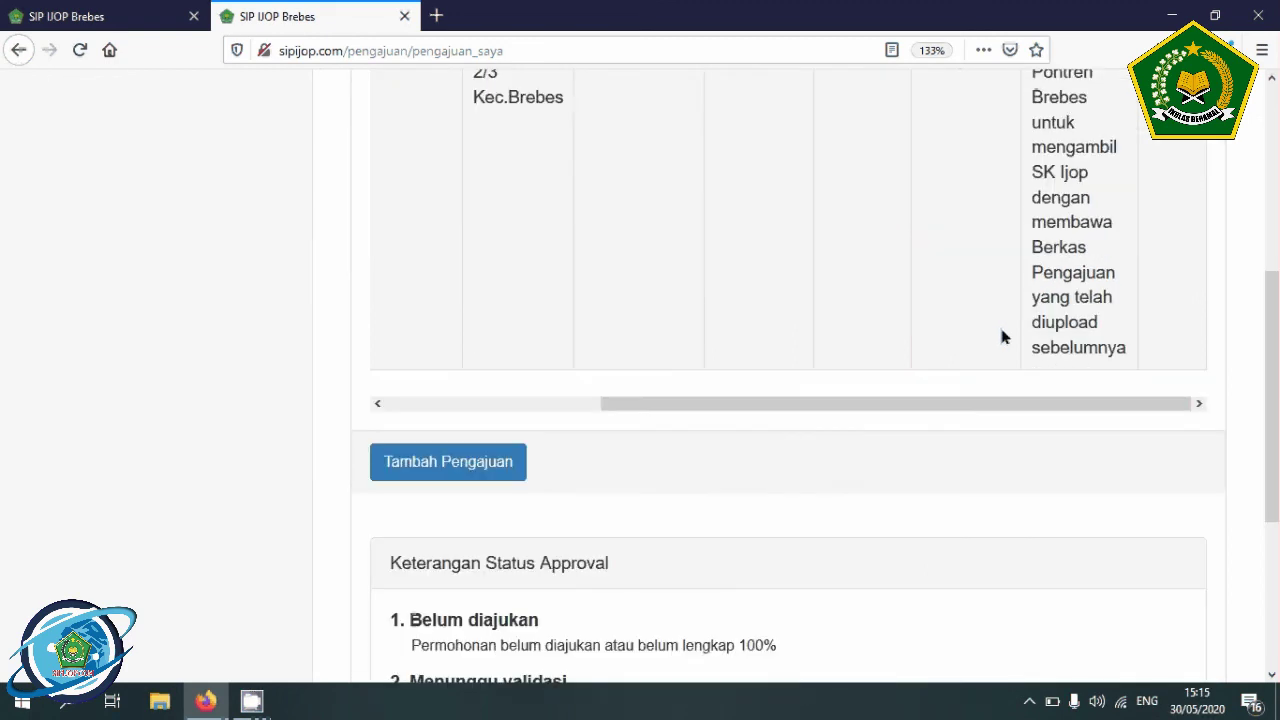
pyautogui.scroll(3, 1003, 337)
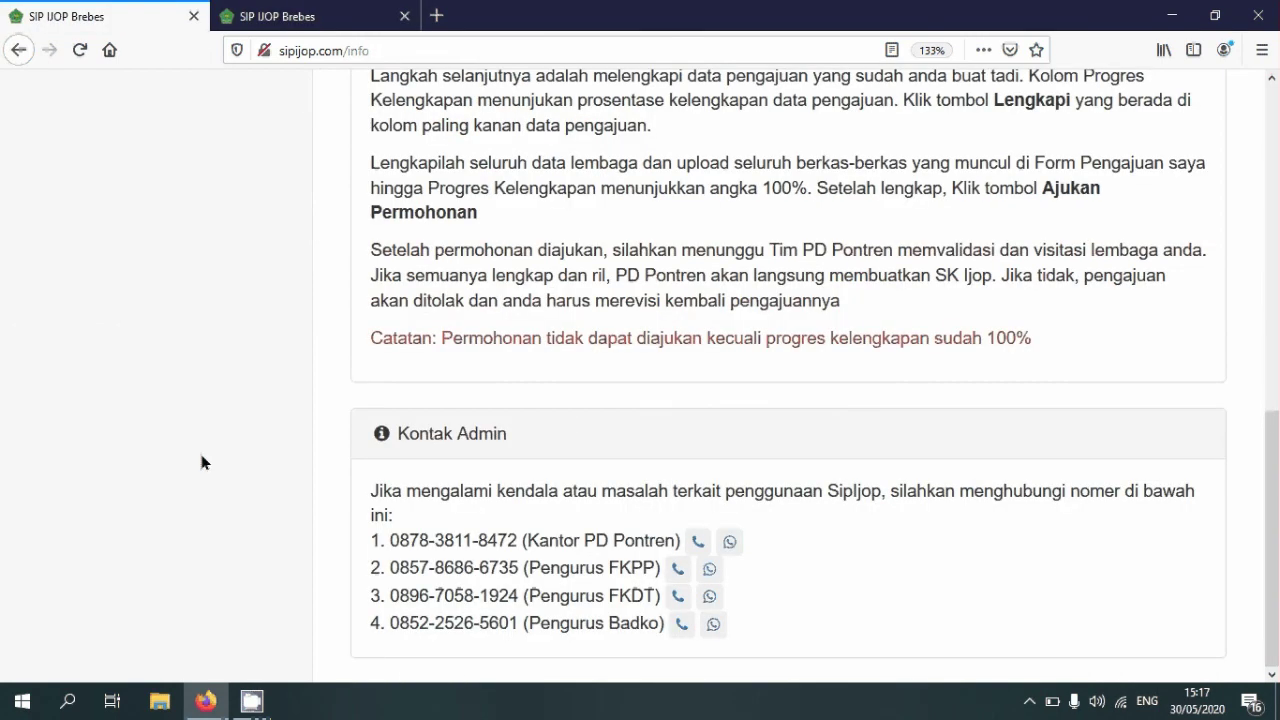
pyautogui.scroll(10, 201, 462)
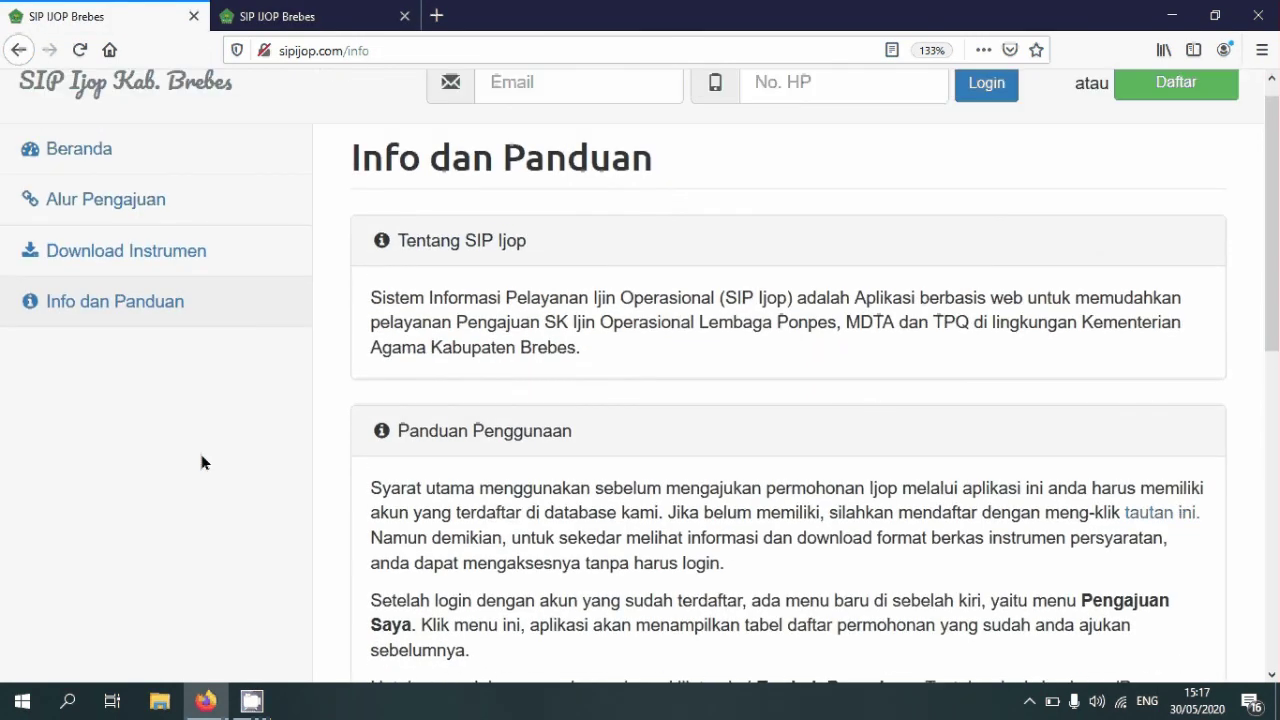